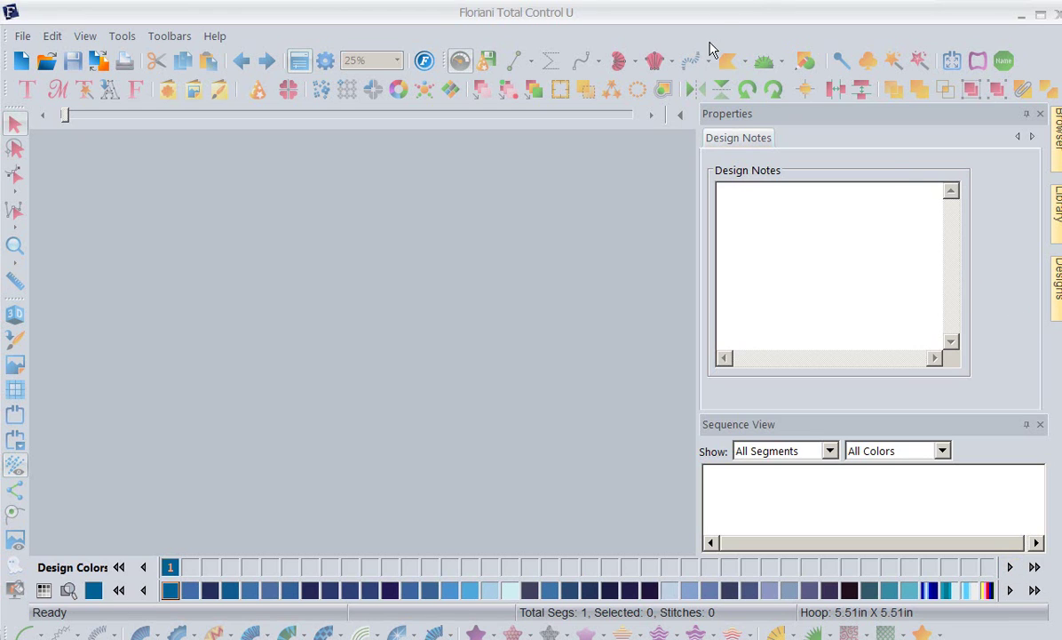
Step: Open the MyFloriani.Club website in the browser and fill its sign-in form with the saved account email and password
left_click(425, 65)
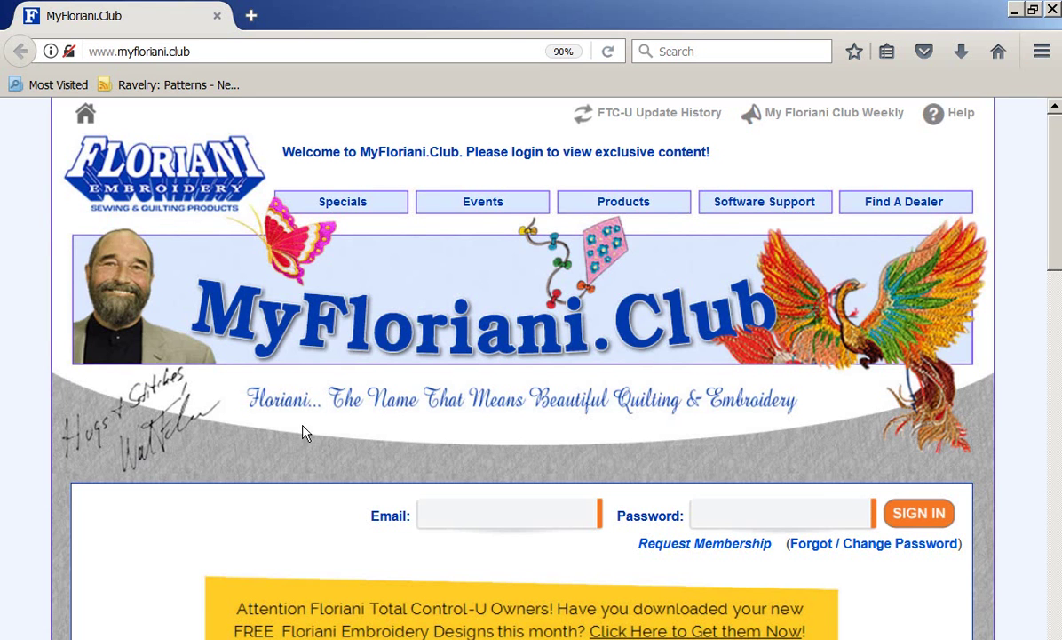
scroll(634, 435, "down", 2)
scroll(635, 435, "down", 2)
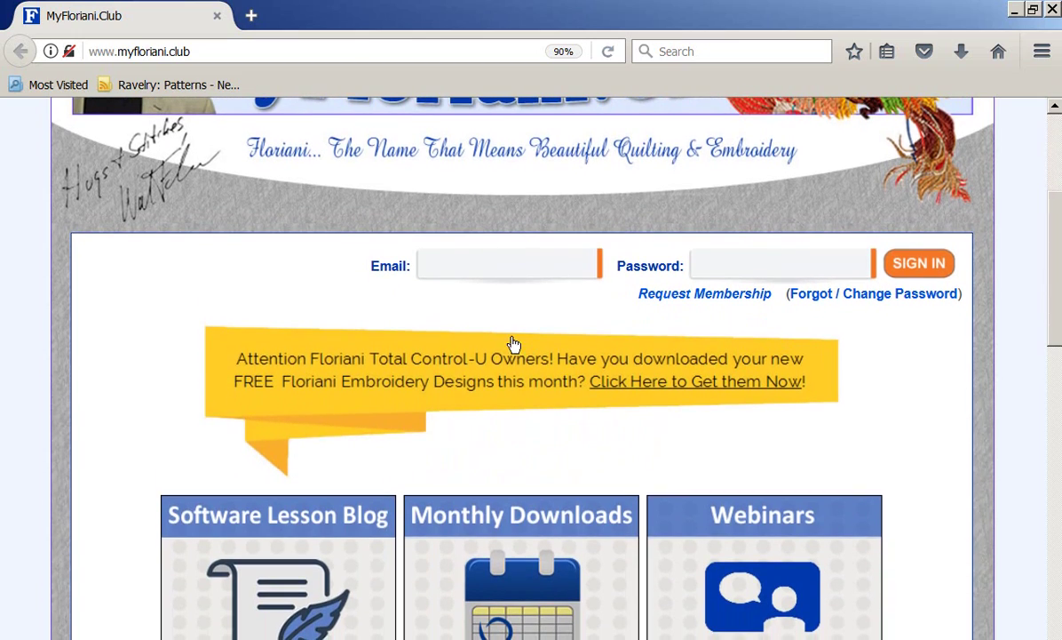
scroll(502, 339, "up", 4)
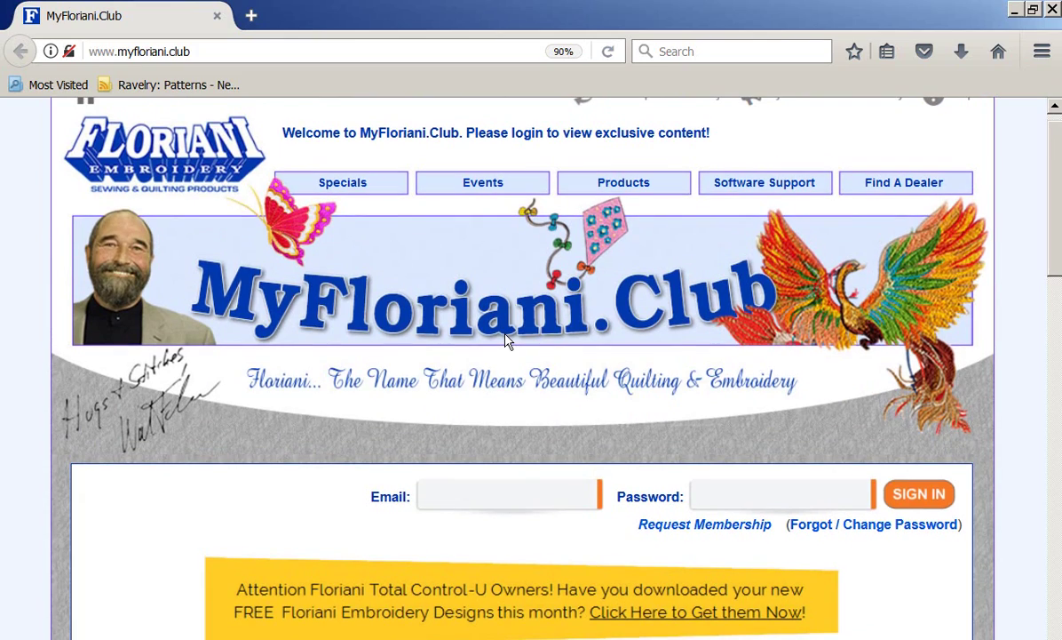
scroll(506, 340, "down", 2)
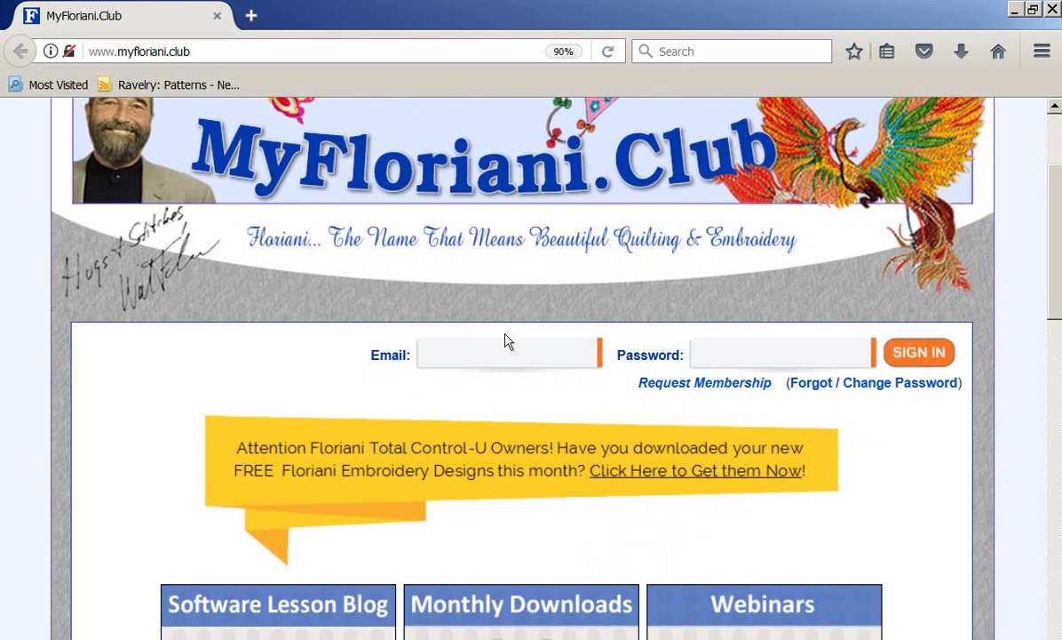
left_click(440, 355)
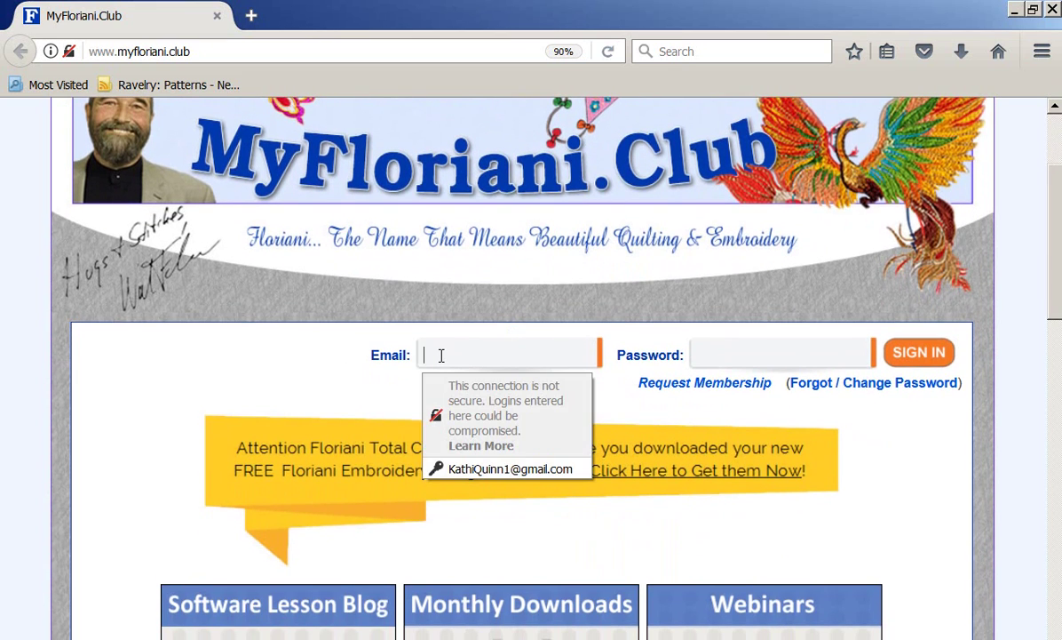
left_click(491, 471)
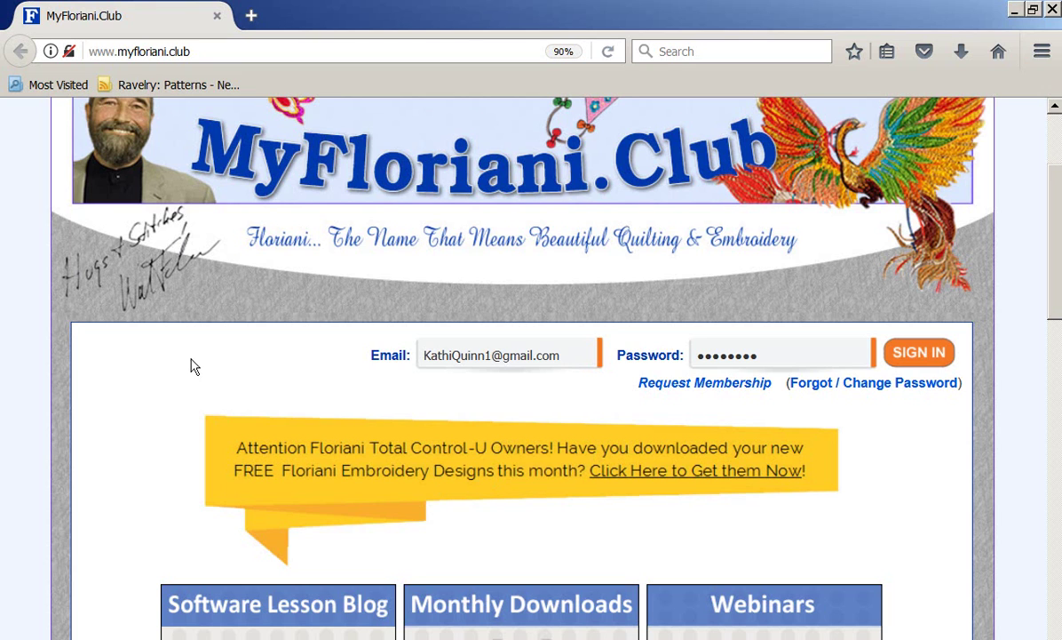
Step: Examine the MyFloriani.Club home page's content sections, from Software Lesson Blog and Monthly Downloads to Forum and Testimonials
scroll(201, 376, "up", 3)
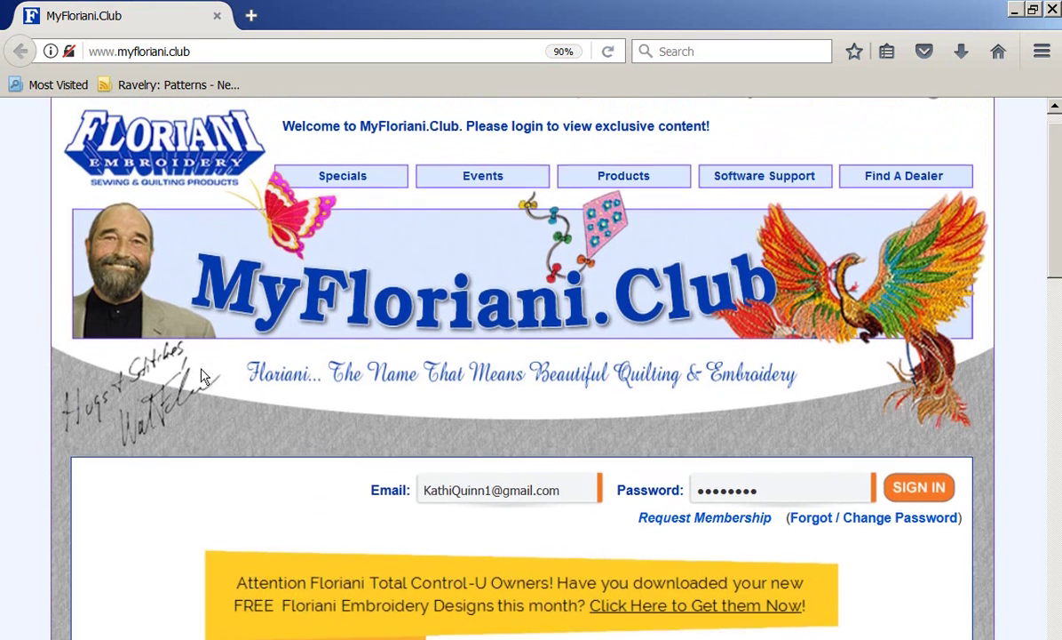
scroll(200, 377, "down", 5)
scroll(200, 376, "down", 5)
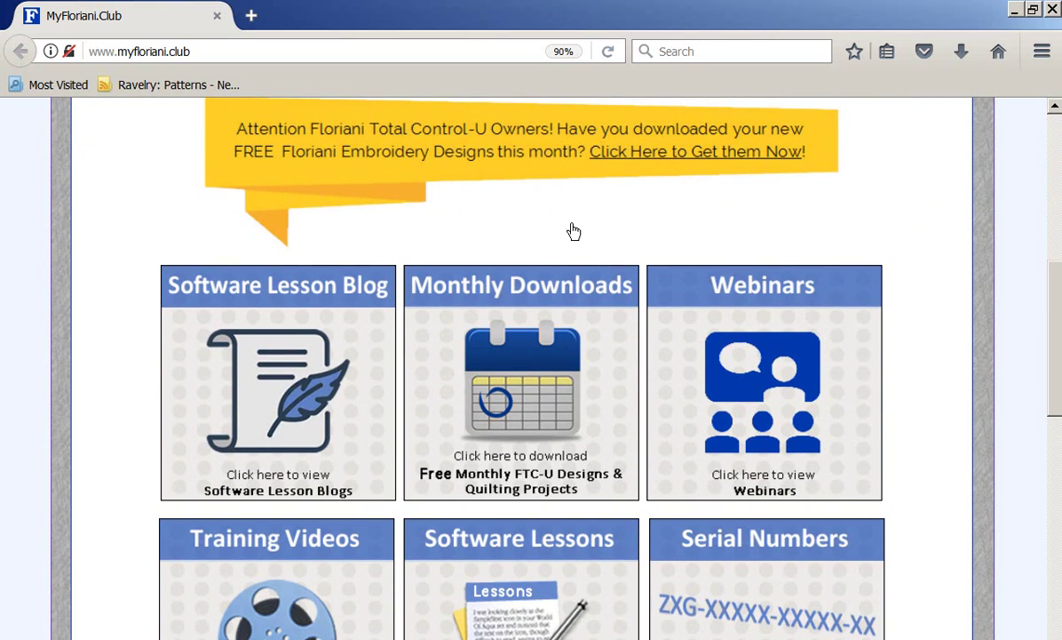
scroll(571, 230, "up", 2)
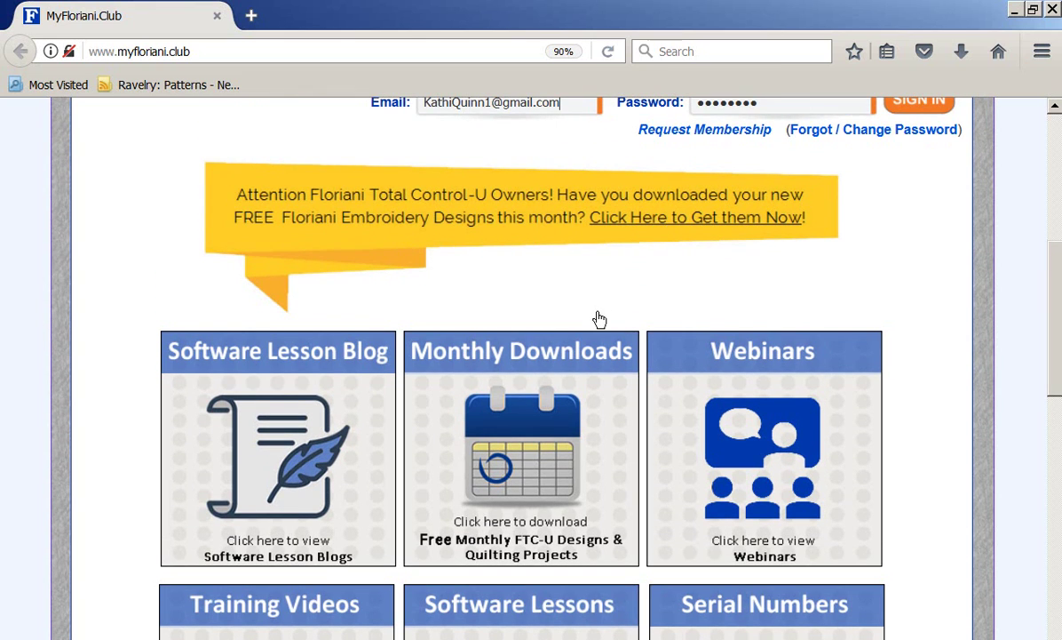
scroll(595, 316, "down", 4)
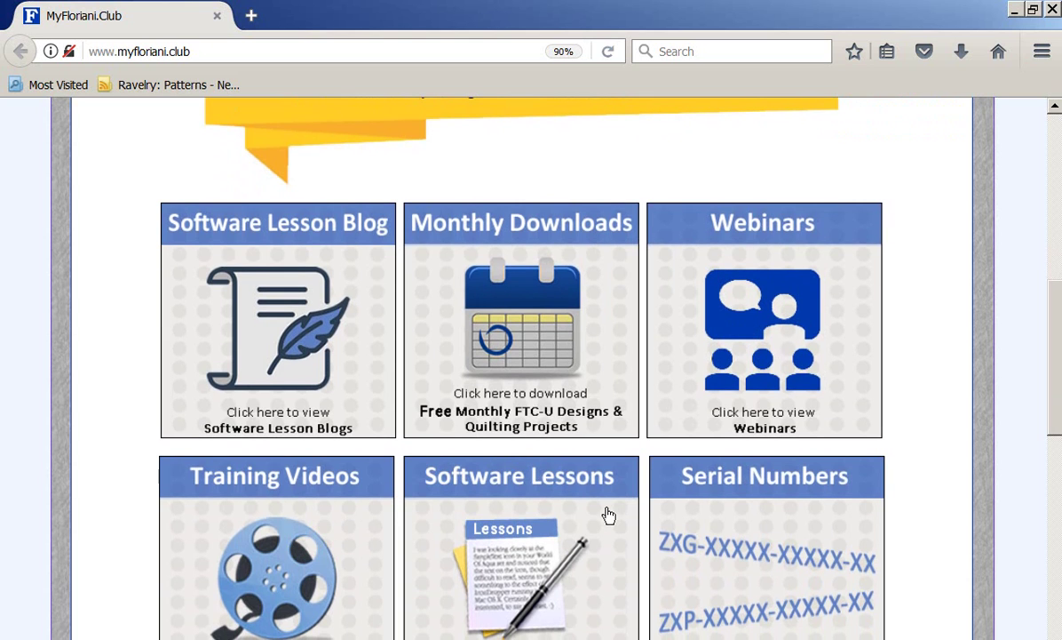
scroll(609, 515, "down", 5)
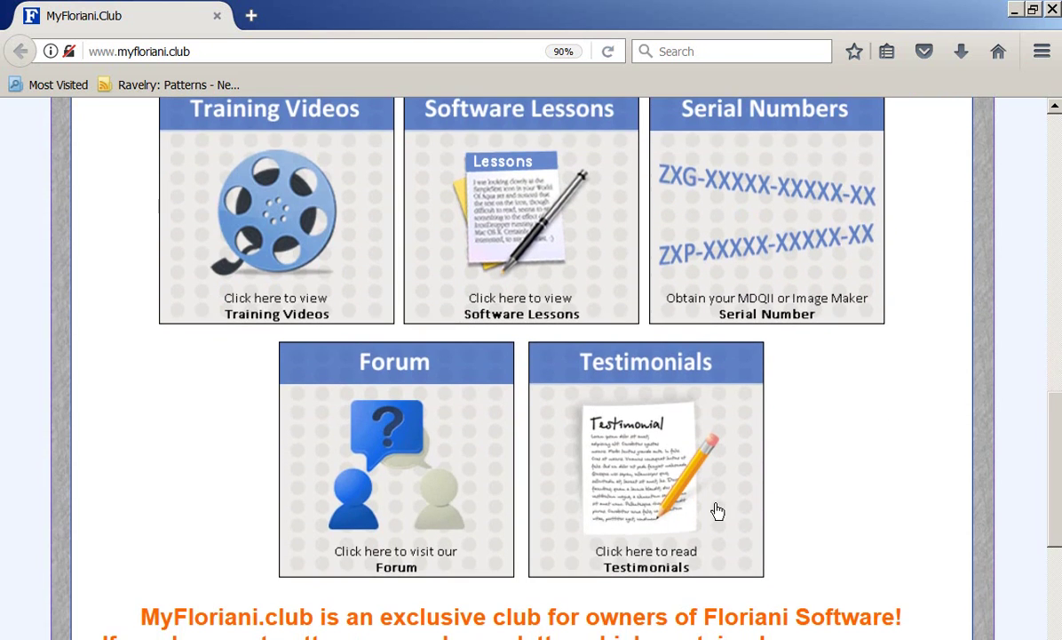
scroll(513, 404, "down", 2)
scroll(515, 397, "up", 4)
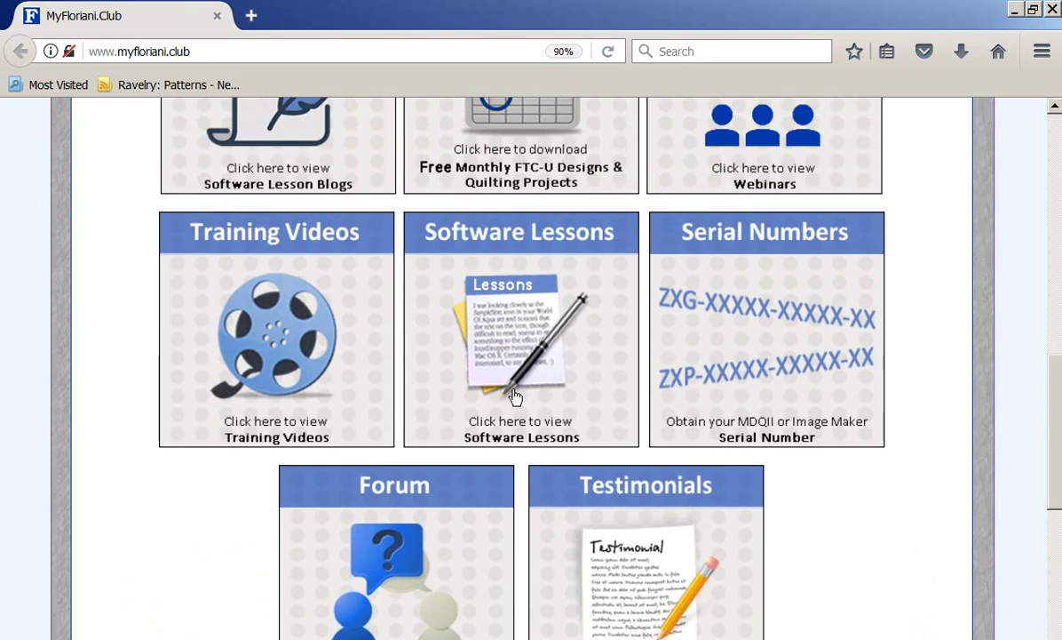
scroll(515, 397, "up", 3)
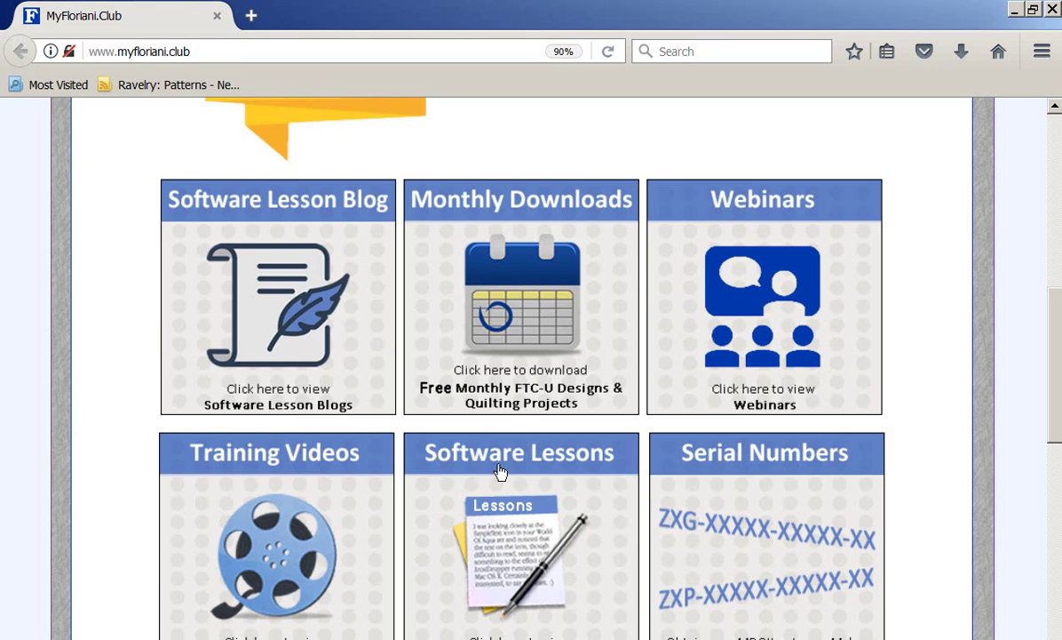
Step: Open the Software Lessons page and sign in to the club with the saved account email and password
left_click(503, 501)
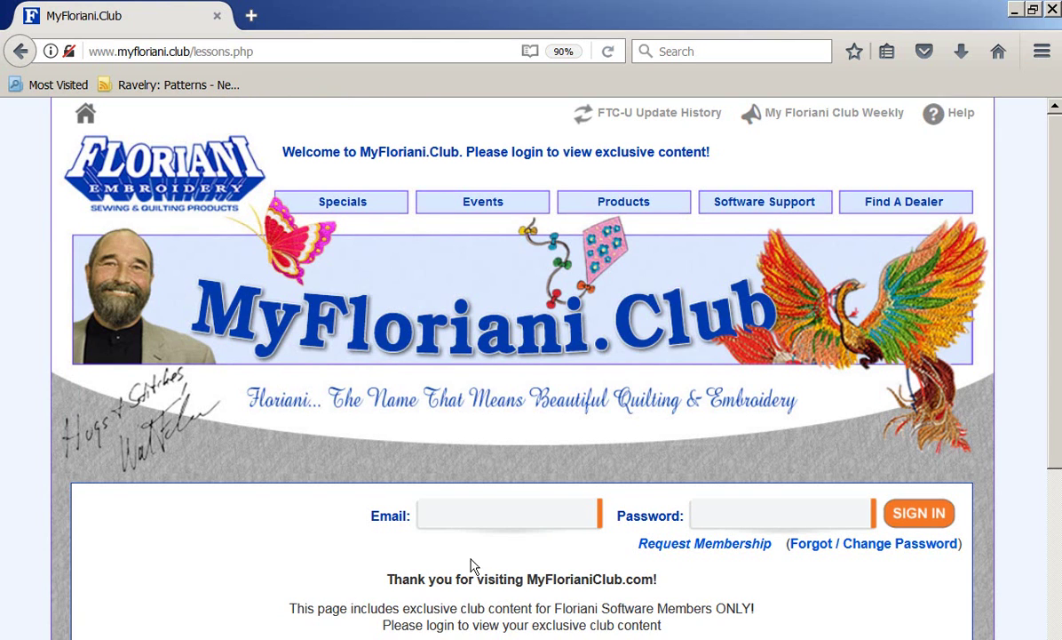
scroll(497, 622, "down", 1)
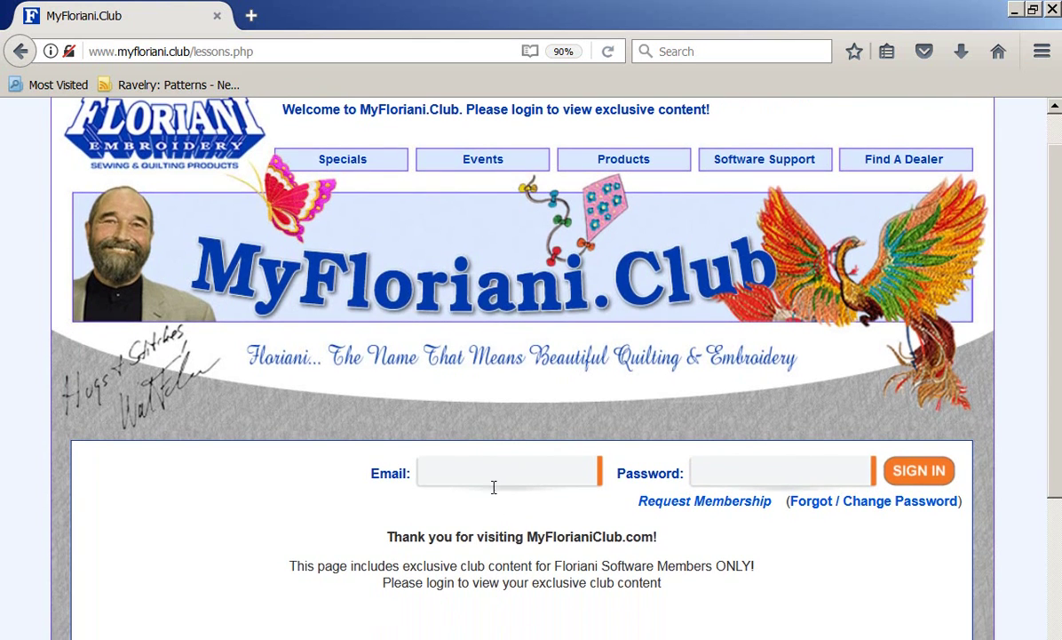
left_click(470, 471)
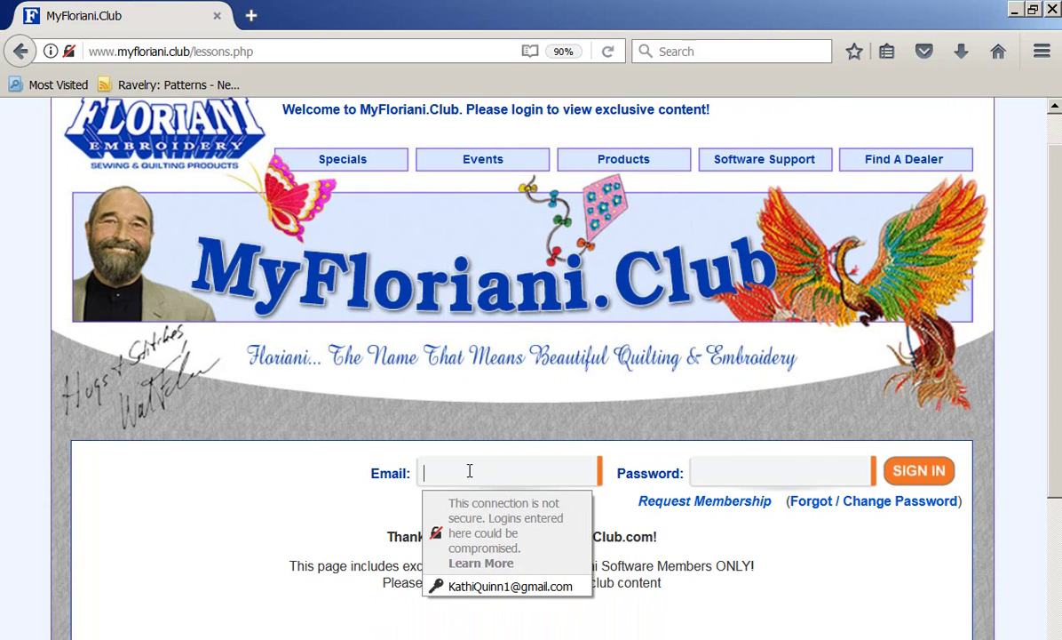
left_click(477, 586)
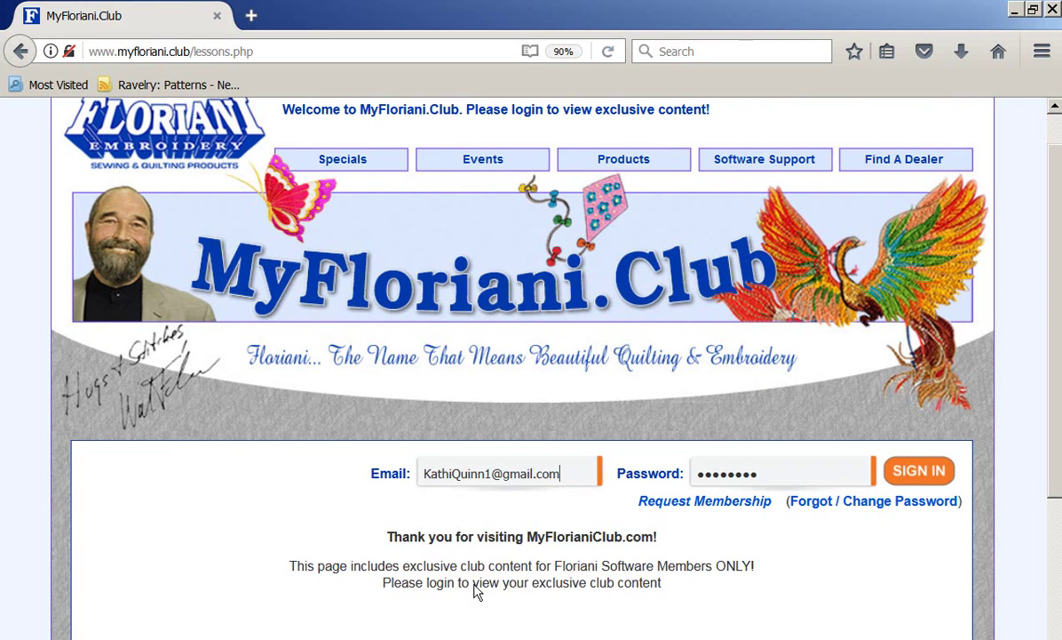
left_click(924, 471)
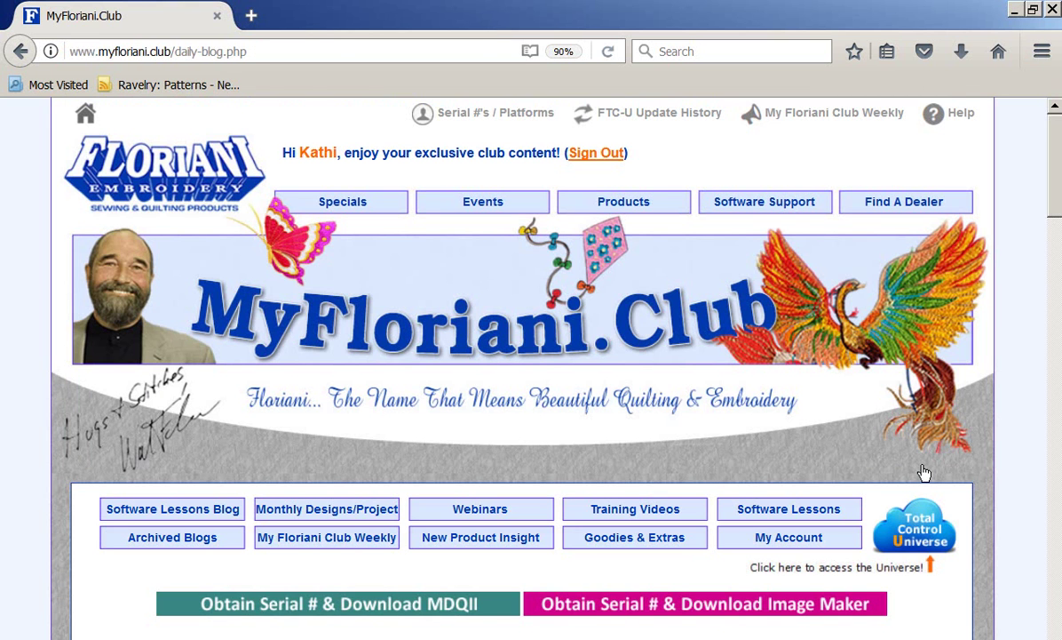
Step: Look over the Software Blog page, then open the Version 3230 - 02/14/2017 document from the FTC-U Update History
scroll(924, 472, "down", 4)
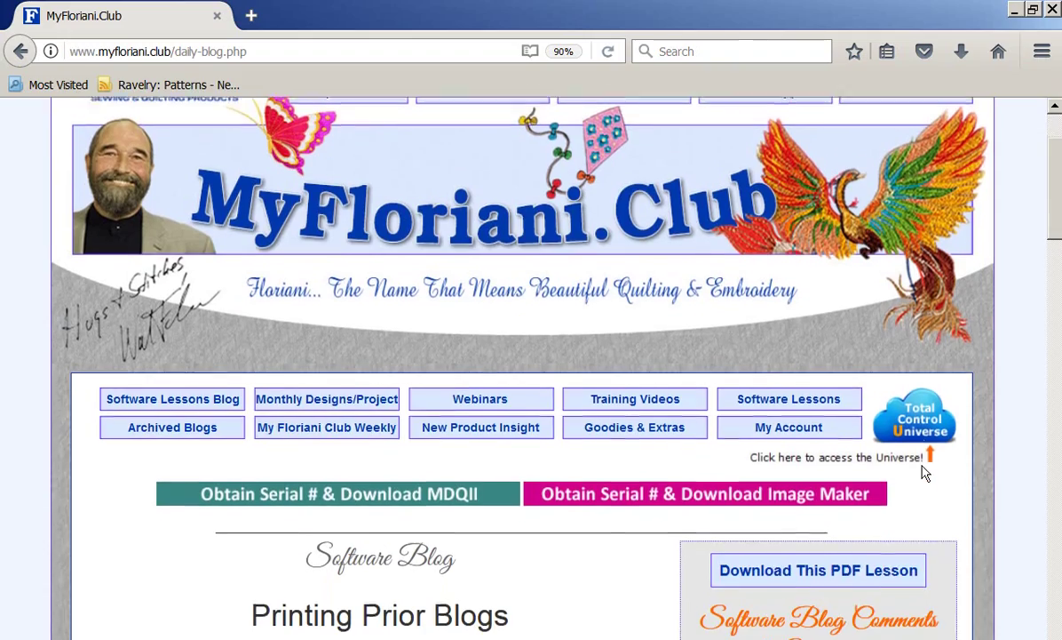
scroll(924, 473, "down", 5)
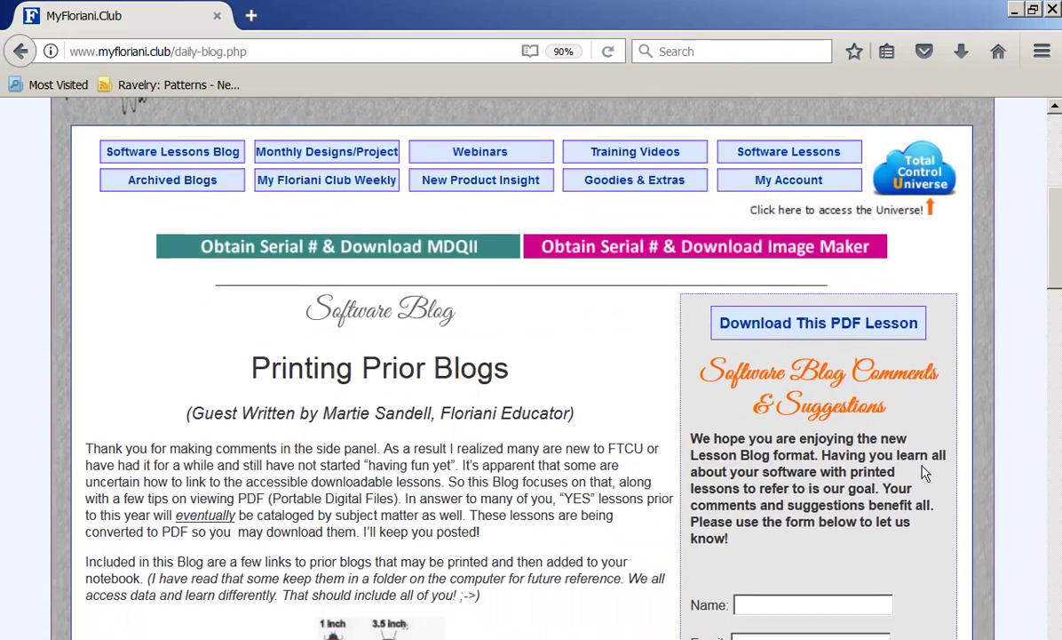
scroll(923, 474, "up", 2)
scroll(924, 471, "up", 1)
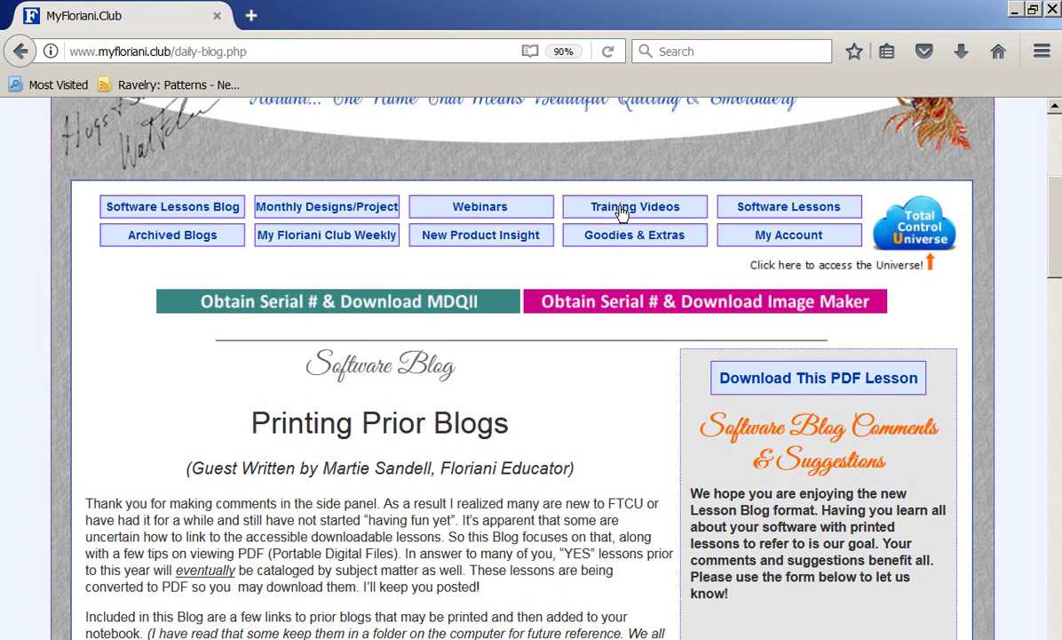
scroll(636, 296, "up", 3)
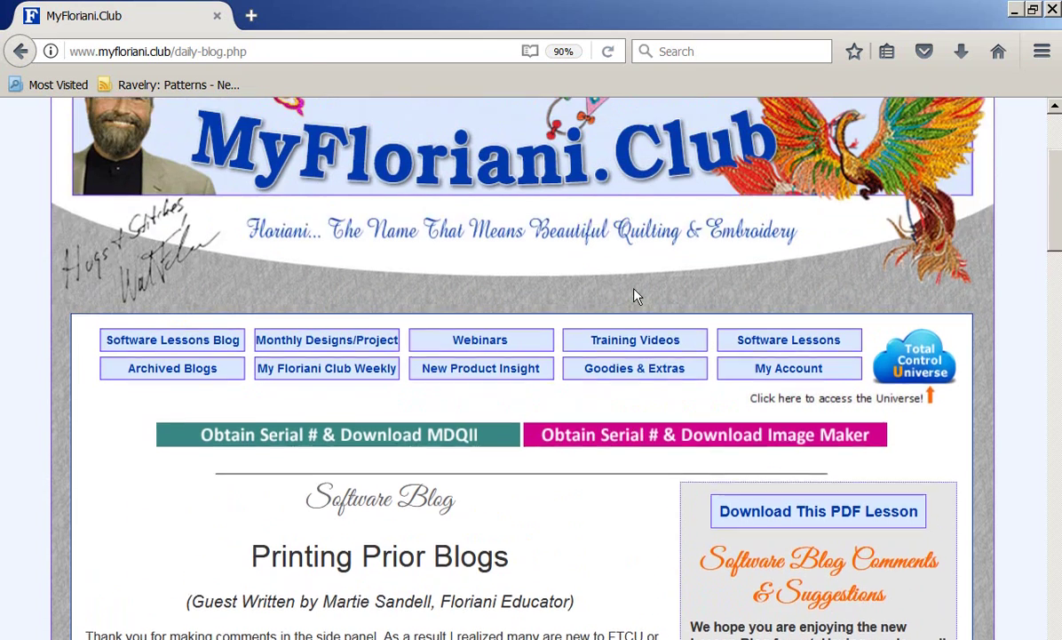
scroll(636, 296, "up", 4)
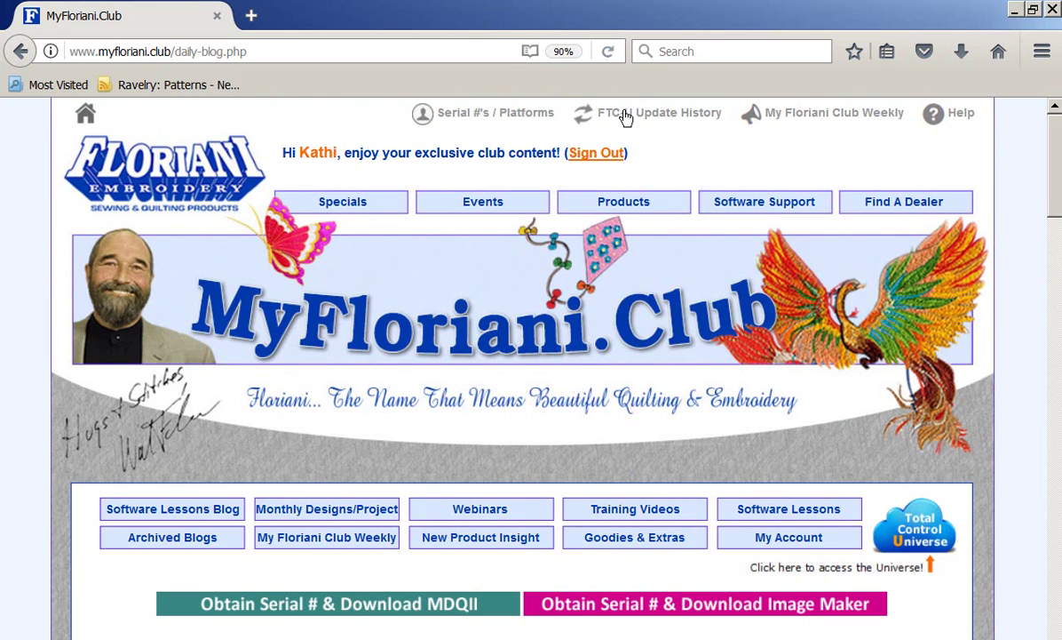
left_click(626, 117)
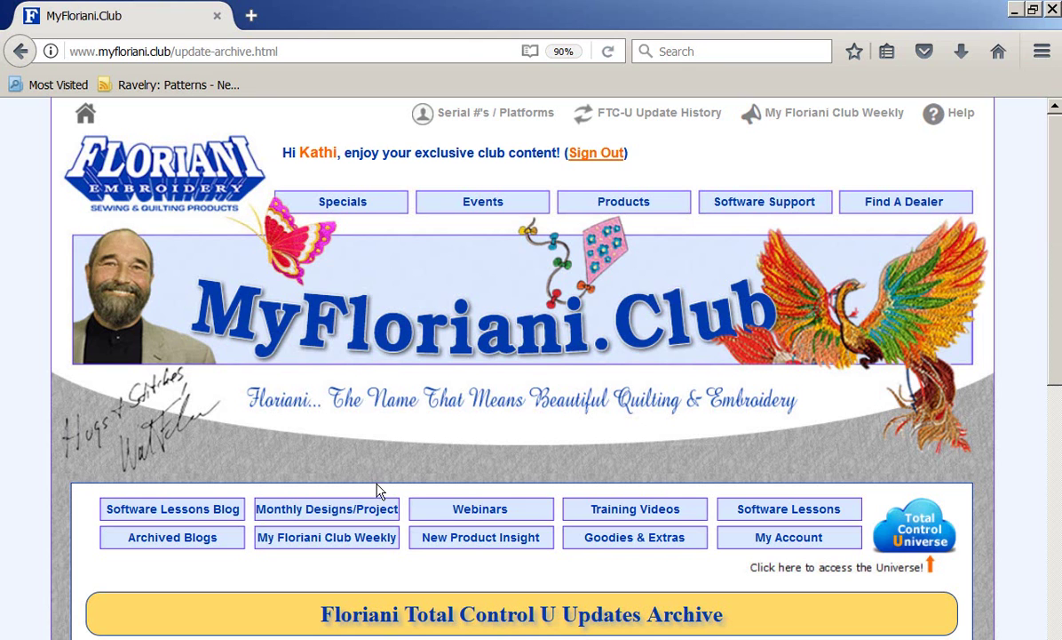
scroll(373, 462, "down", 7)
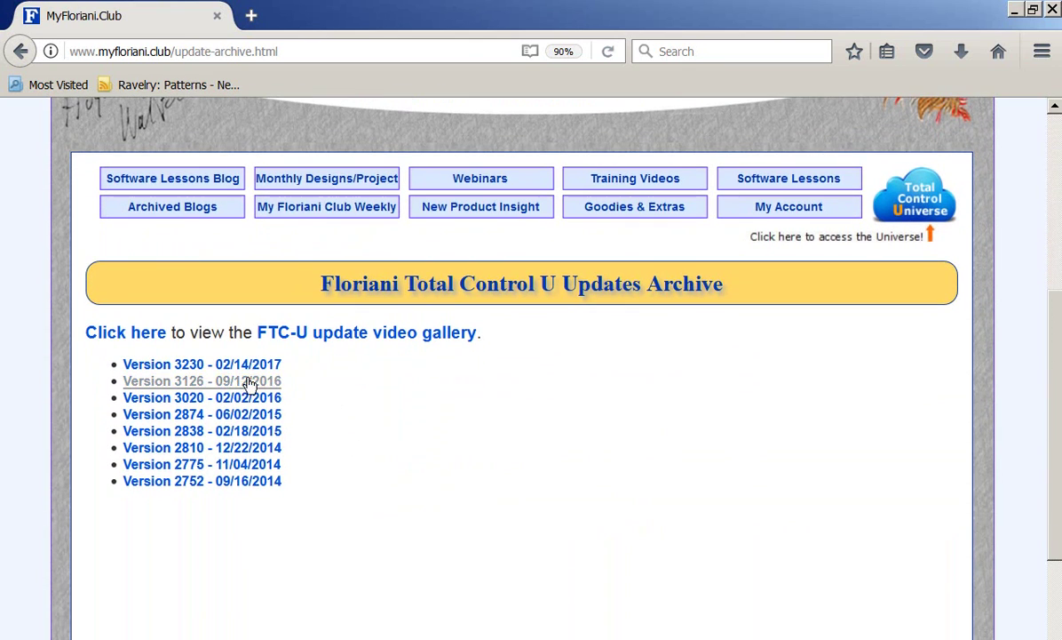
left_click(186, 373)
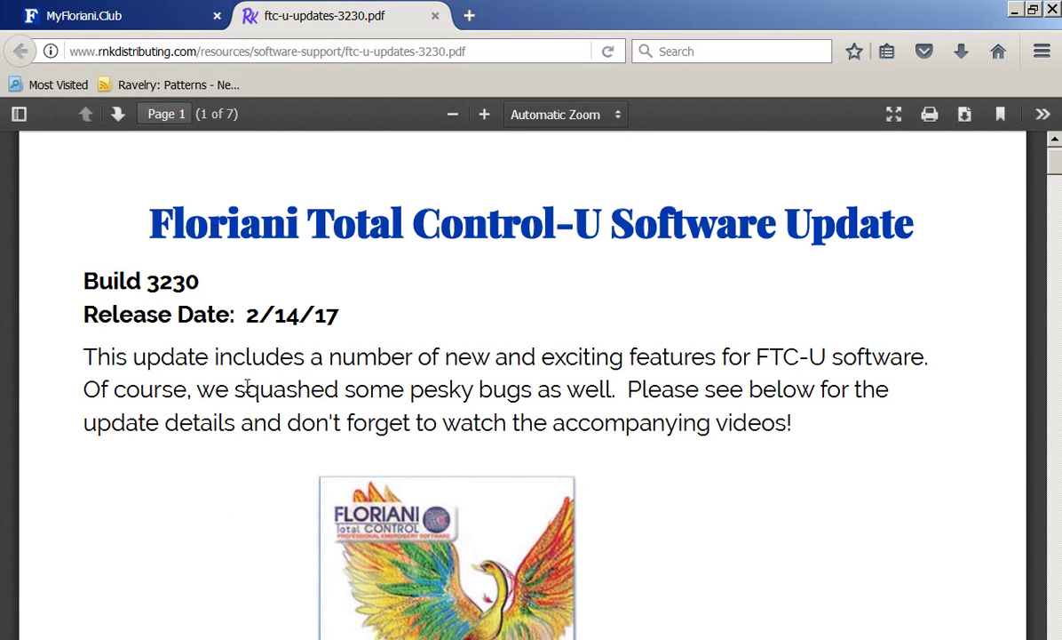
Step: Read the Build 3230 update notes on Font Play, Font Manager, Font Filter and Transform Box Feature Access
scroll(225, 404, "down", 10)
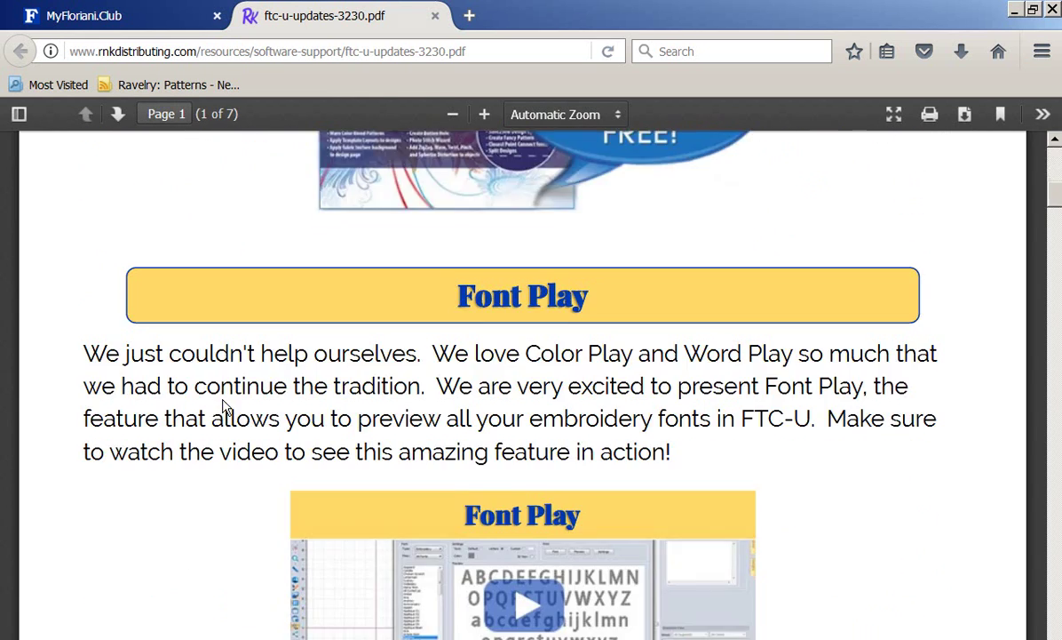
scroll(226, 407, "down", 5)
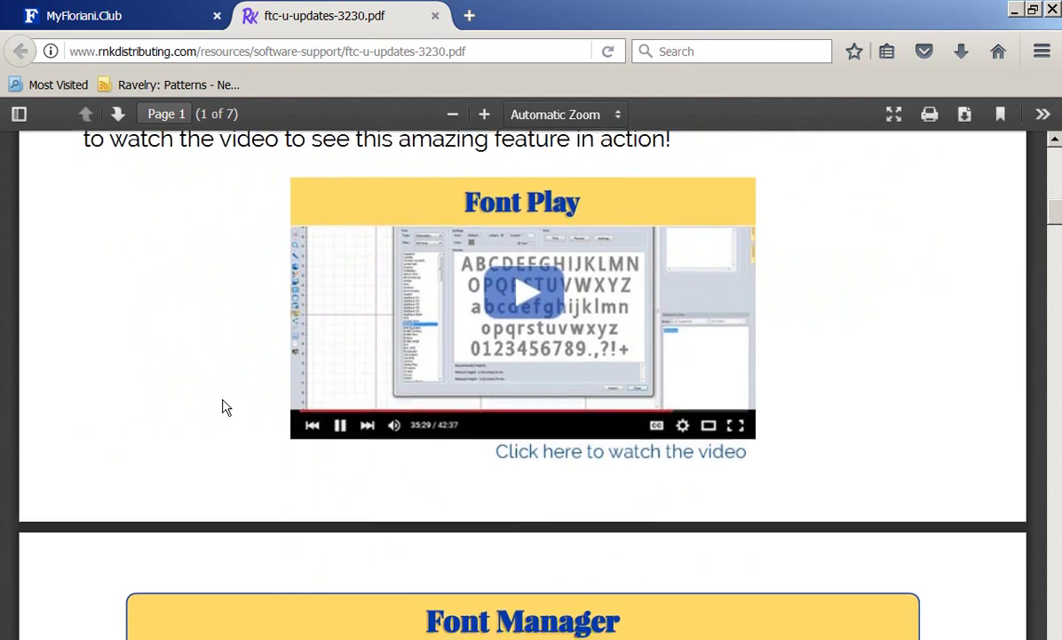
scroll(223, 408, "down", 3)
scroll(223, 407, "up", 4)
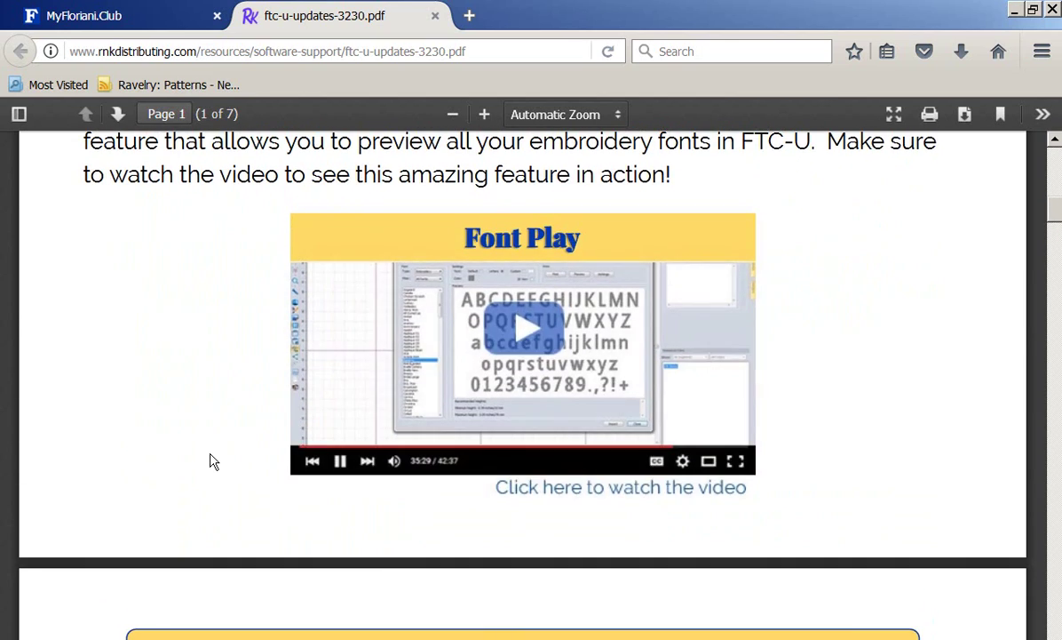
scroll(210, 461, "down", 6)
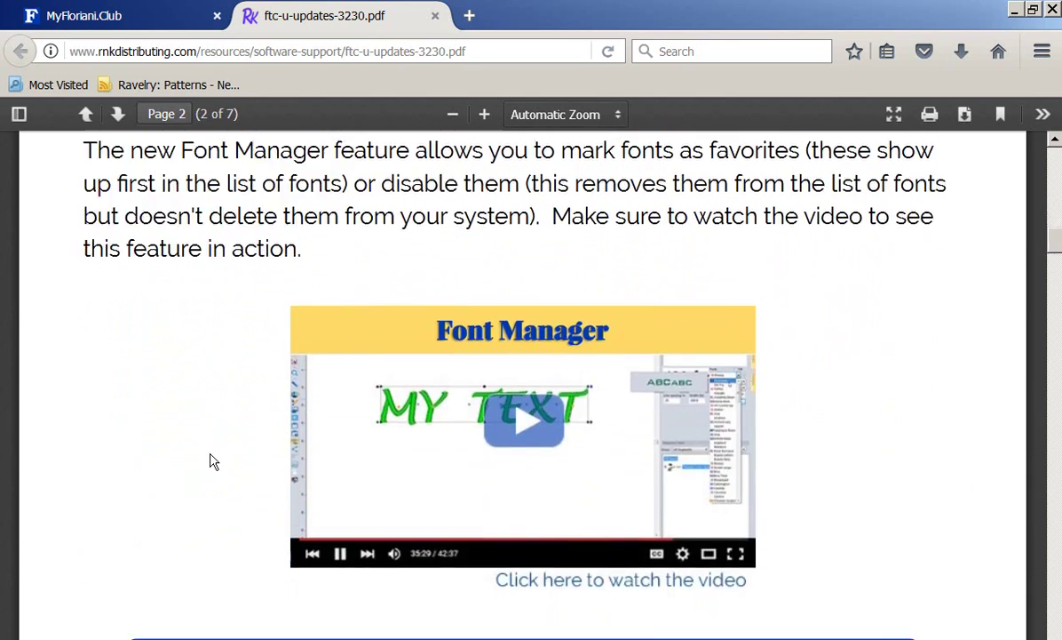
scroll(210, 461, "down", 6)
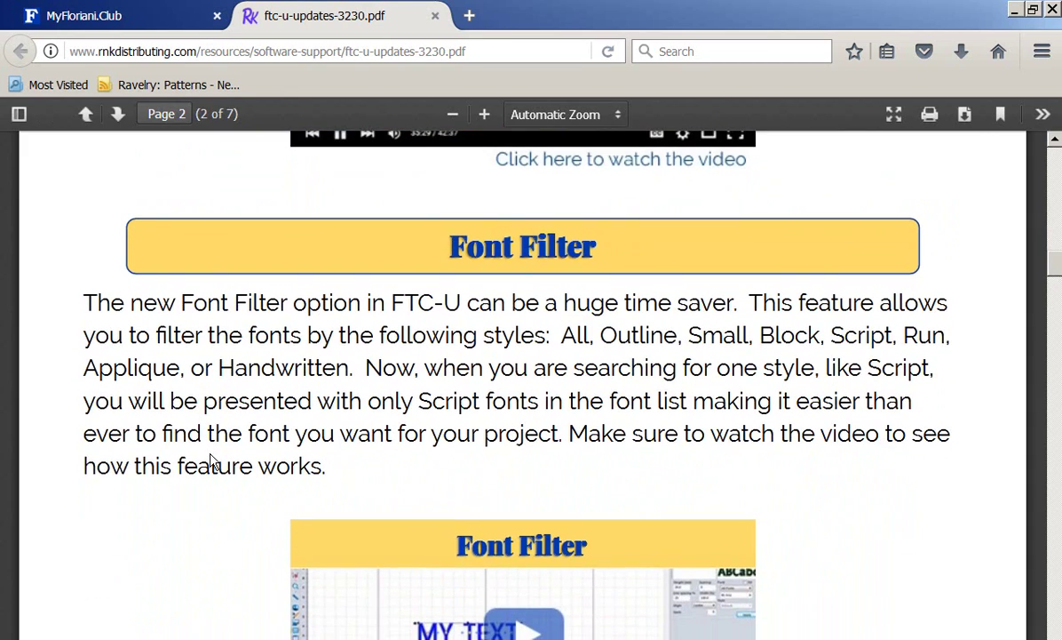
scroll(210, 461, "down", 5)
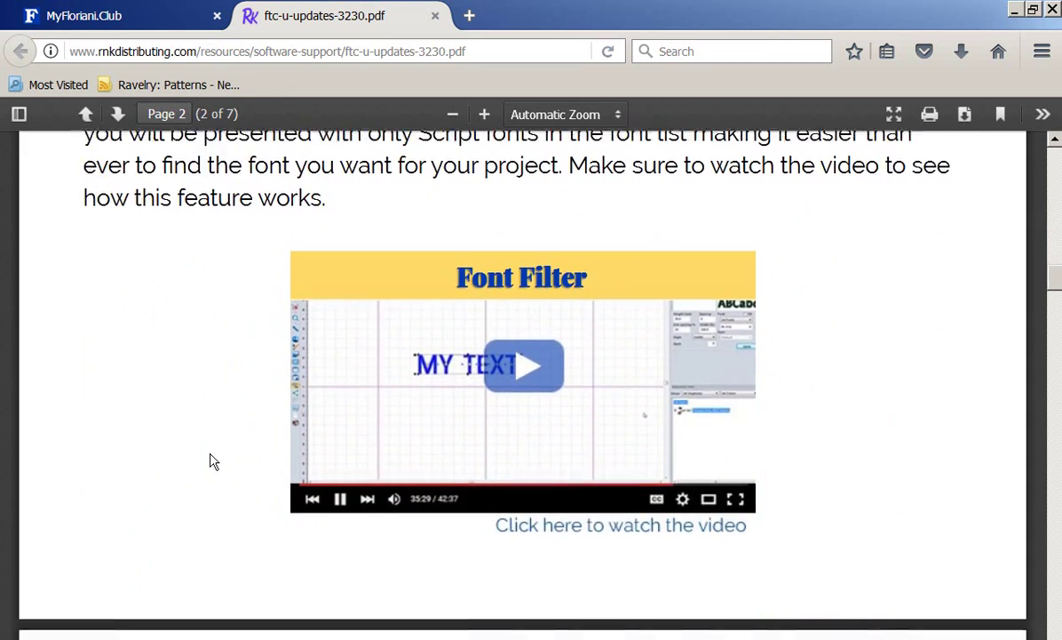
scroll(210, 461, "down", 5)
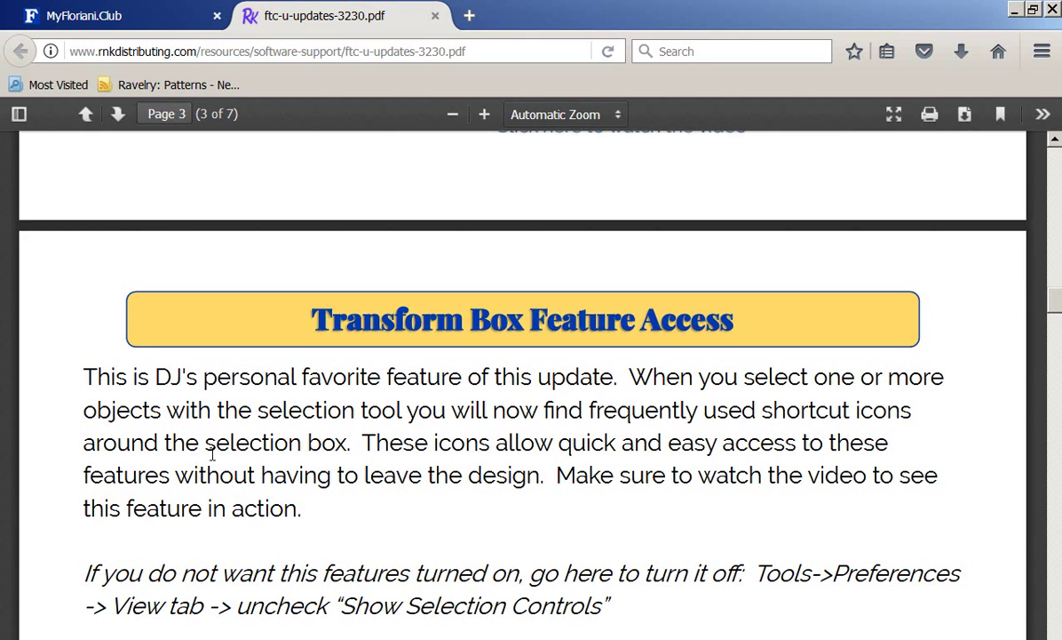
scroll(211, 456, "down", 5)
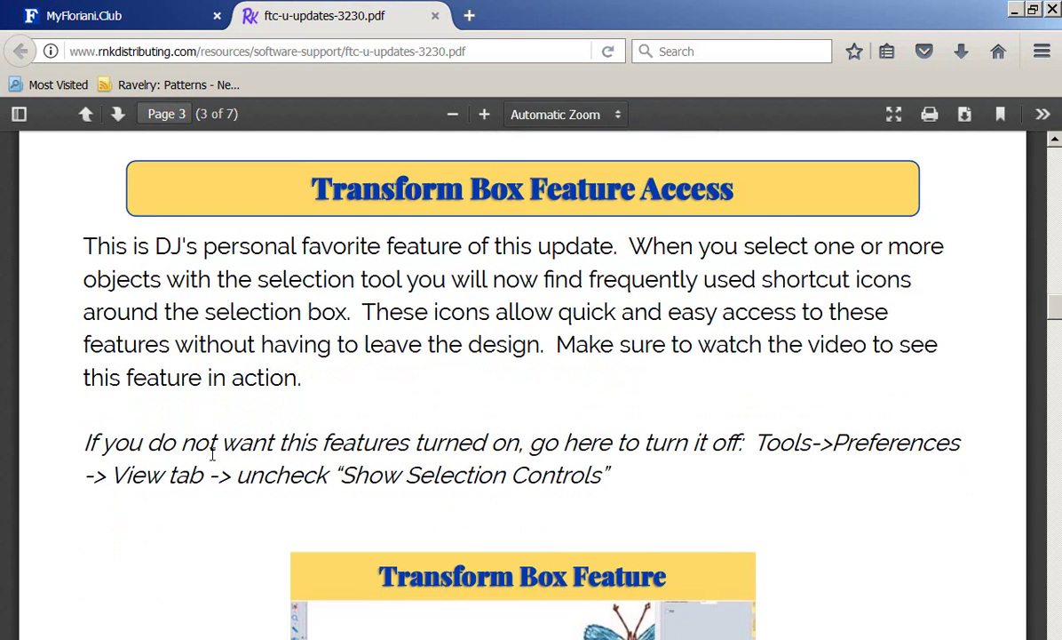
scroll(212, 460, "down", 1)
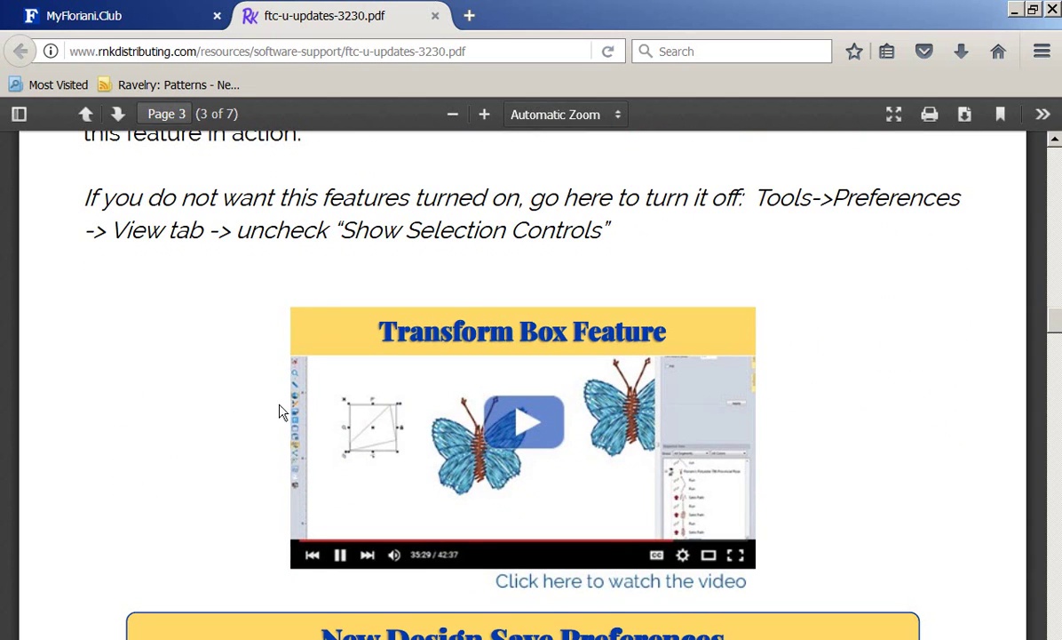
Step: Read the Build 3230 update notes on New Design Save Preferences, Convert to Presets, Printable Save2Sew Notes, Floriani CAT Print Option and Auto Split Satins
scroll(408, 467, "down", 1)
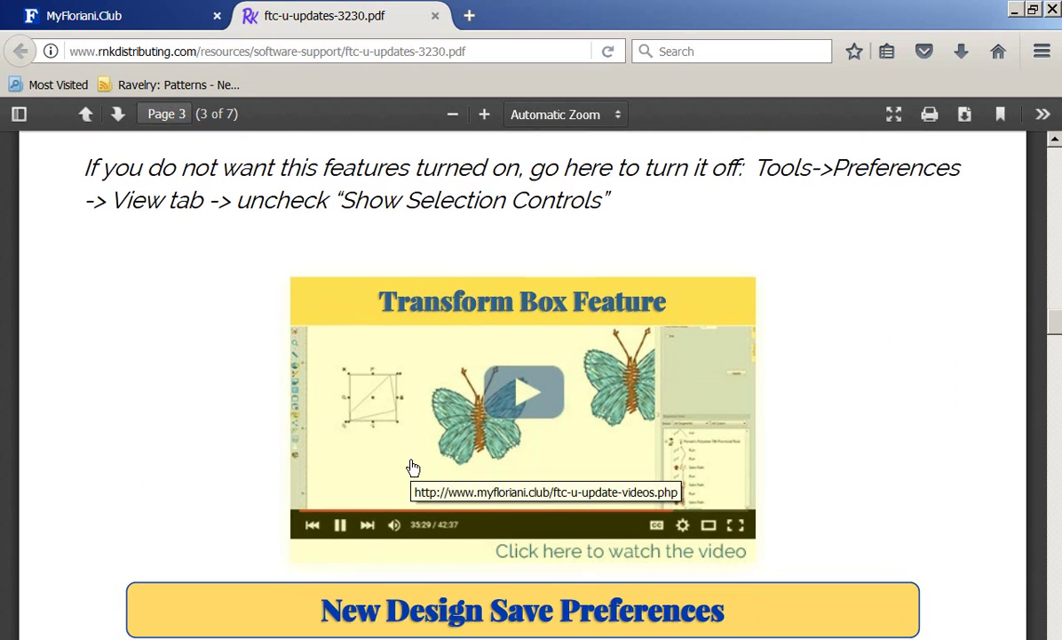
scroll(413, 466, "down", 5)
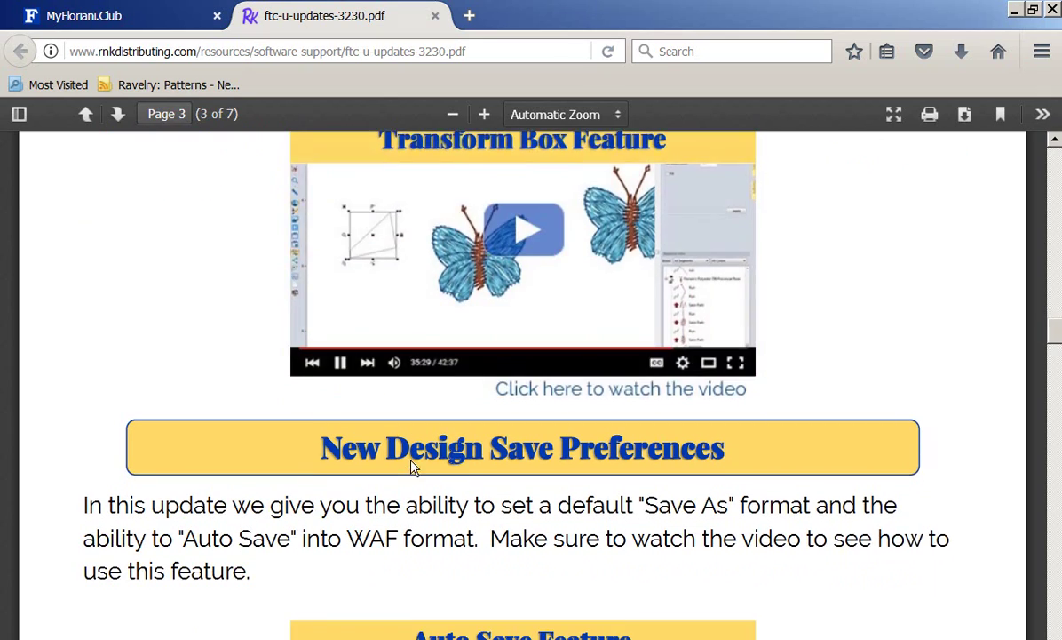
scroll(412, 467, "down", 6)
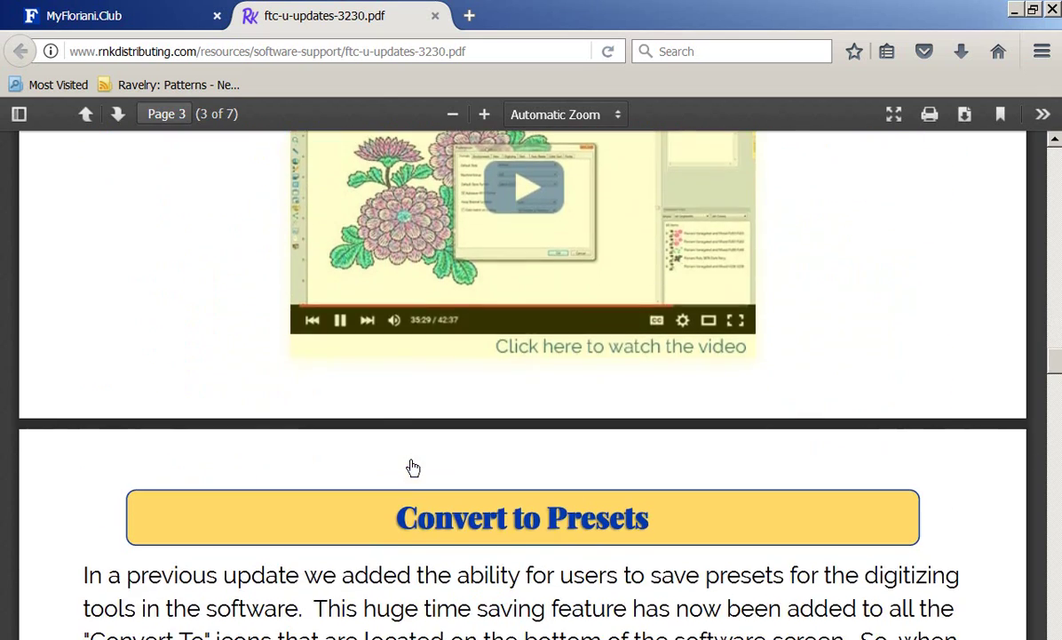
scroll(412, 468, "down", 2)
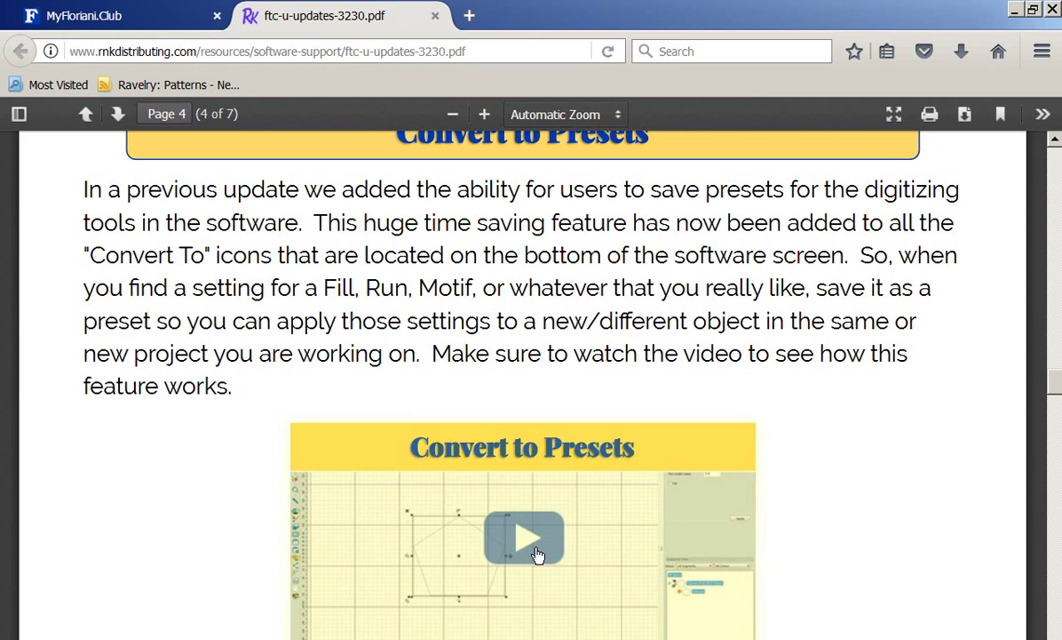
scroll(537, 552, "down", 8)
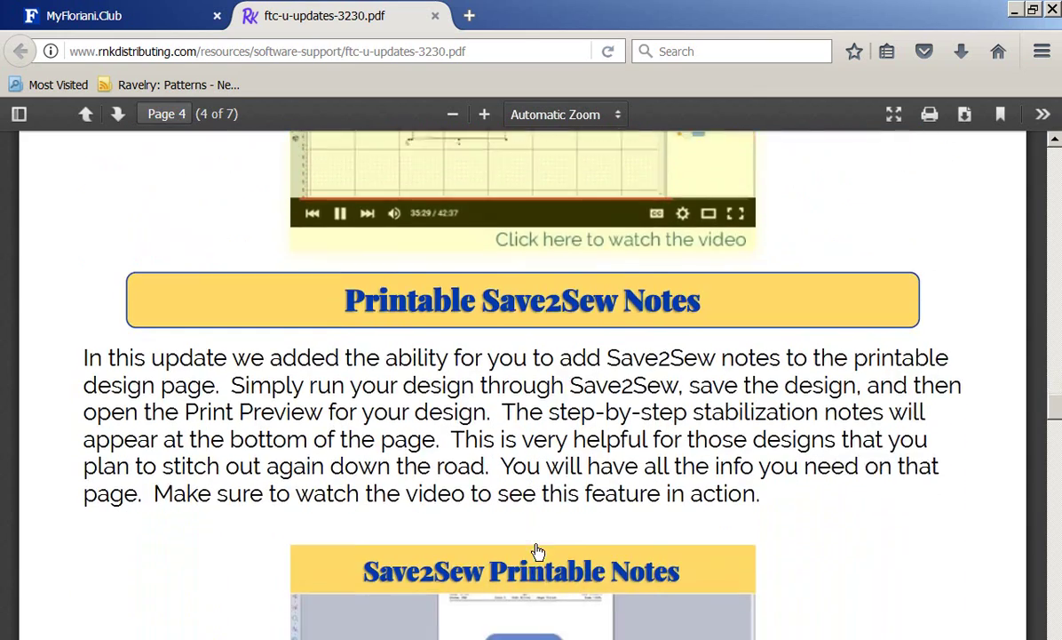
scroll(537, 540, "down", 10)
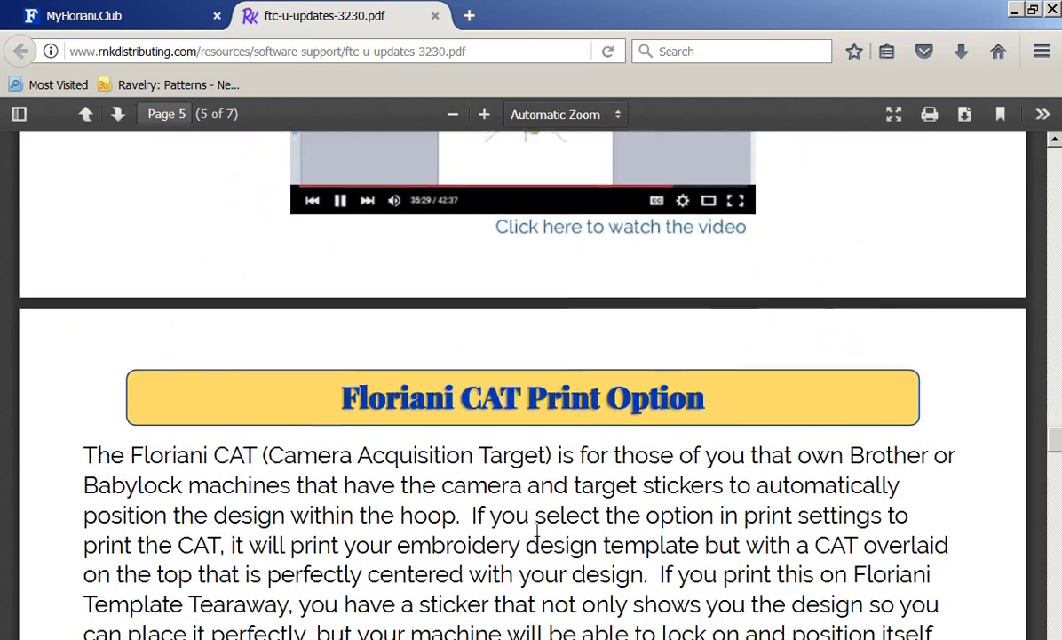
scroll(538, 530, "down", 12)
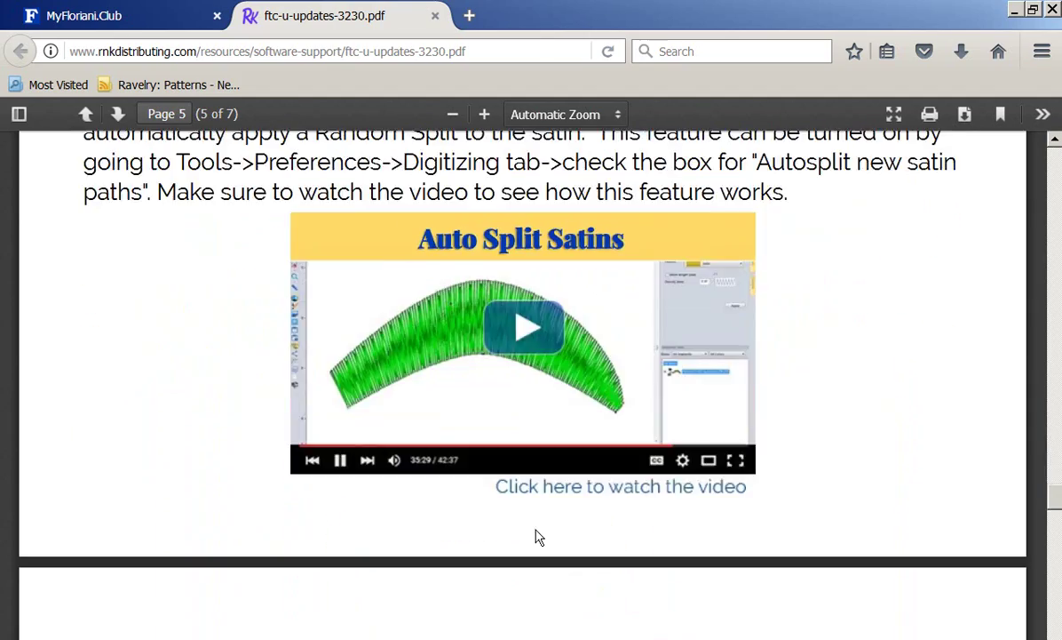
scroll(537, 530, "up", 10)
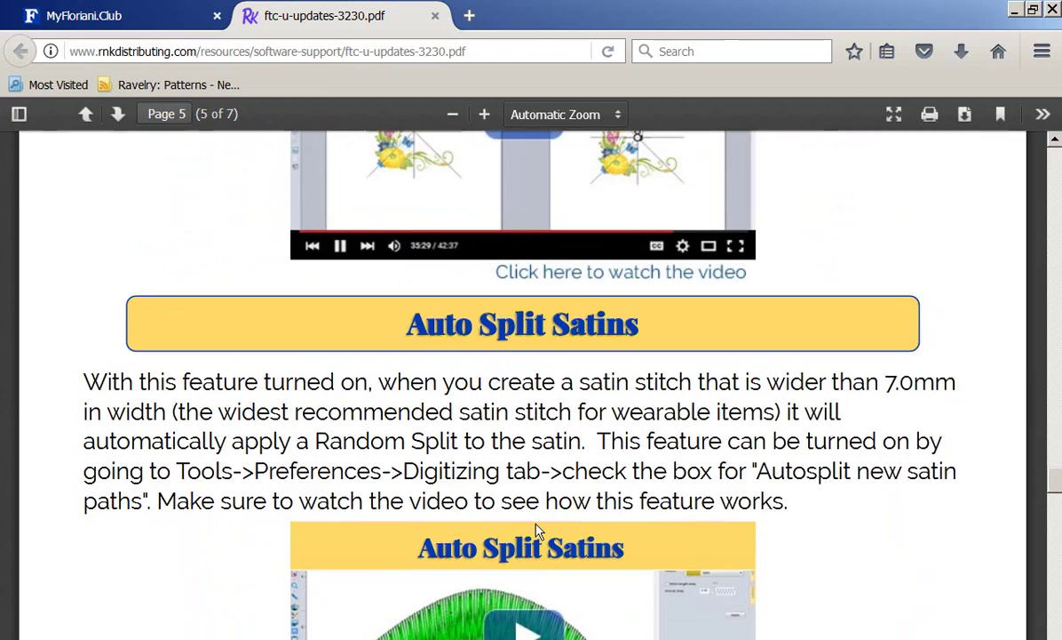
scroll(537, 531, "up", 10)
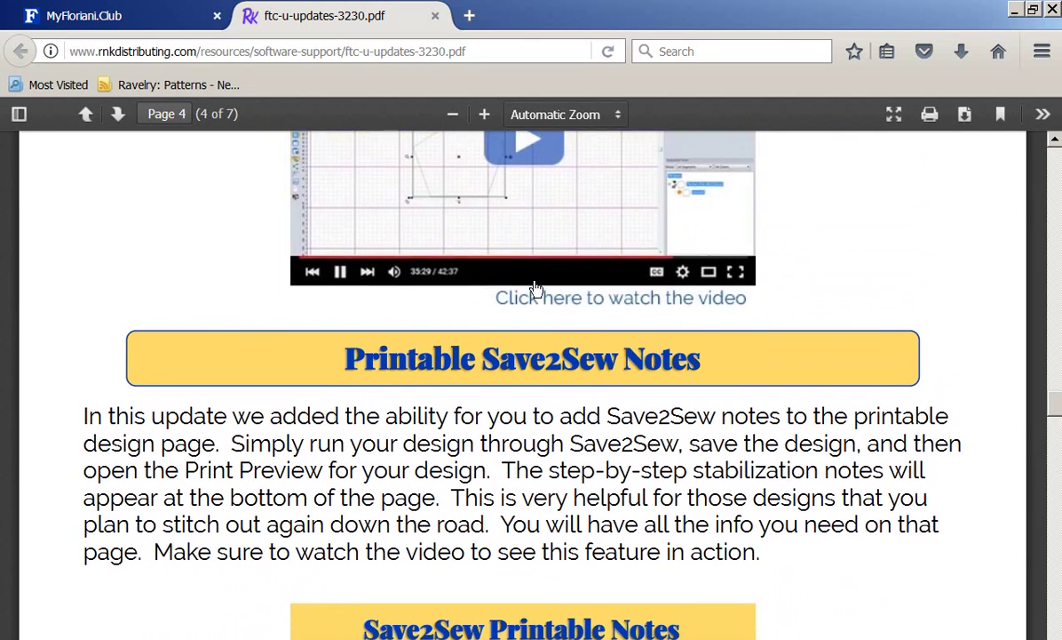
Step: Close the update notes and the MyFloriani.Club page, and start a new blank design in Floriani Total Control U
left_click(435, 18)
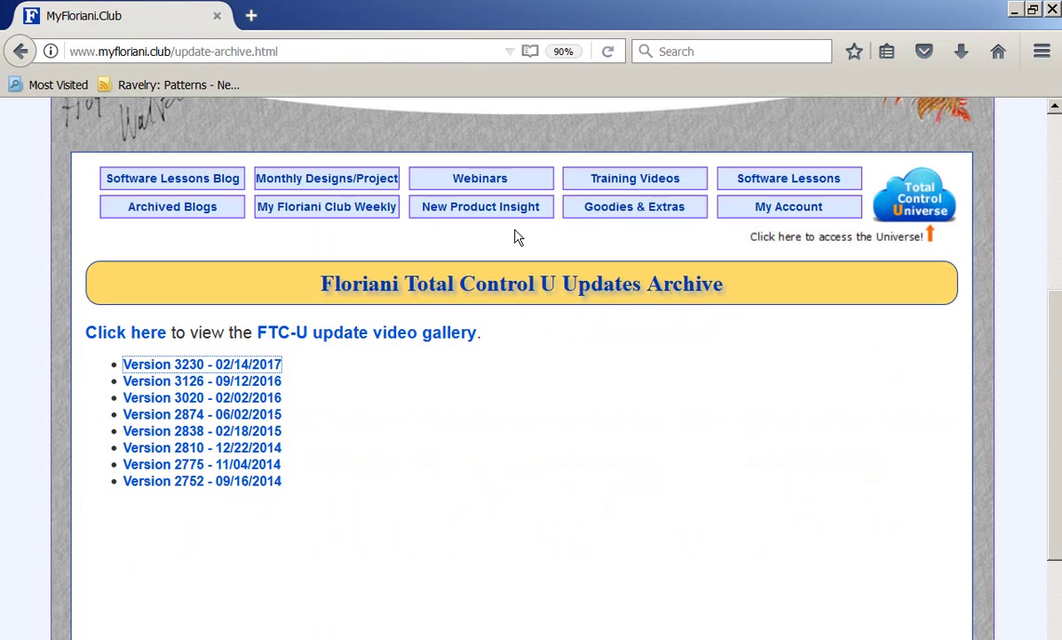
left_click(217, 17)
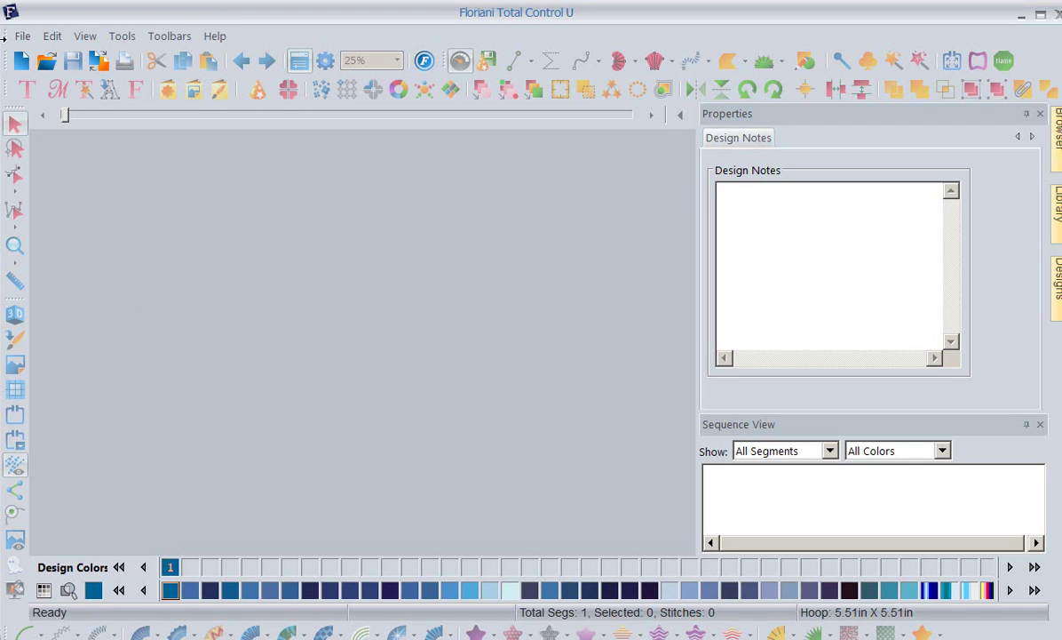
left_click(21, 60)
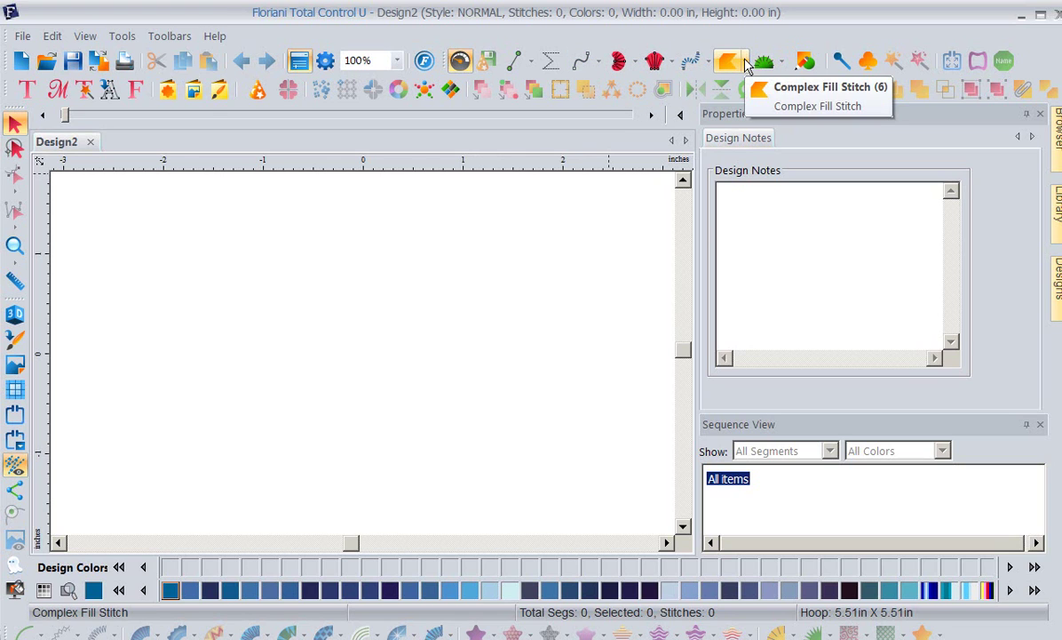
Step: Draw a hexagon about 2.56 in wide and 2.87 in high near the middle of the design area
mouse_move(55, 636)
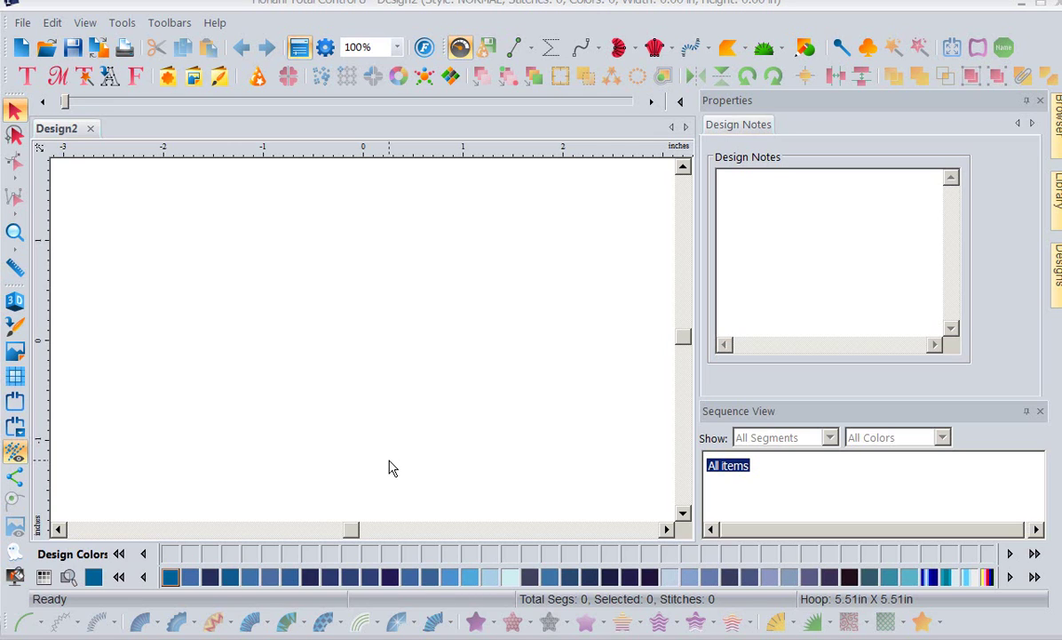
left_click(805, 52)
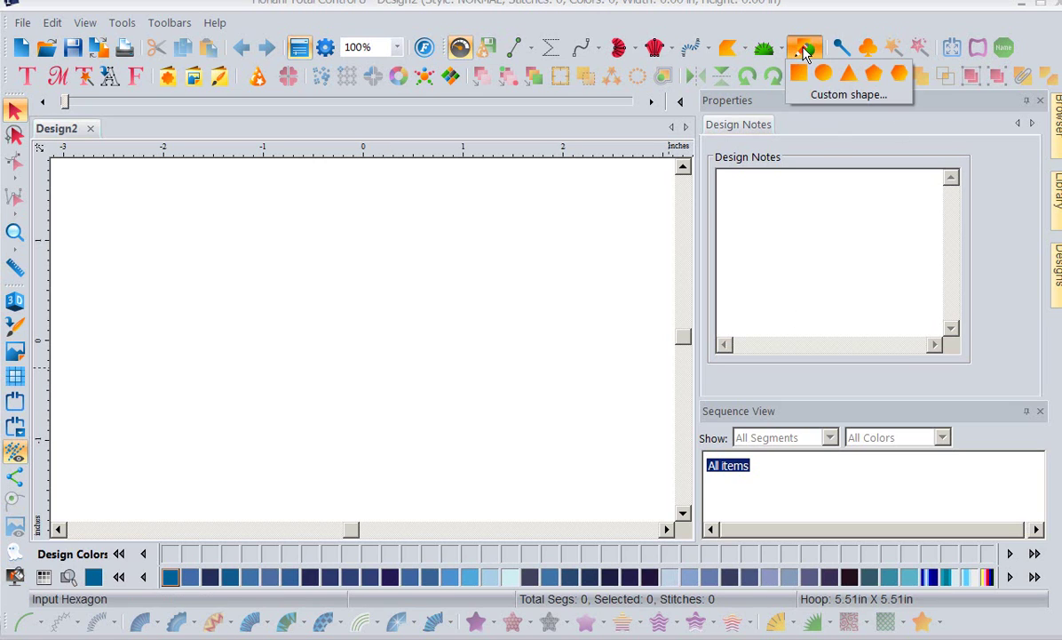
left_click(899, 74)
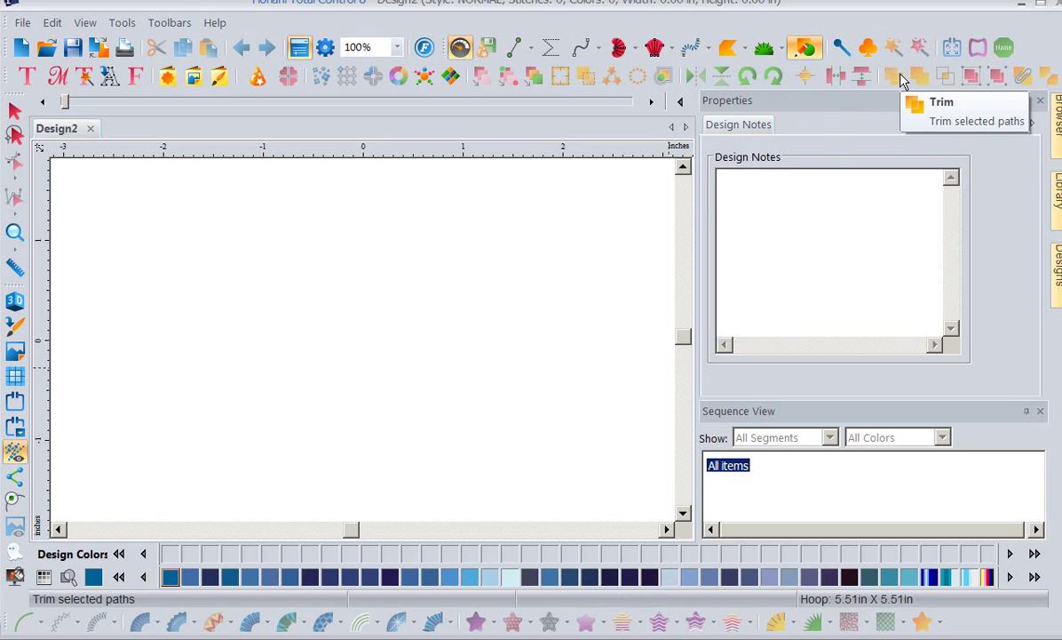
left_click_drag(239, 217, 495, 503)
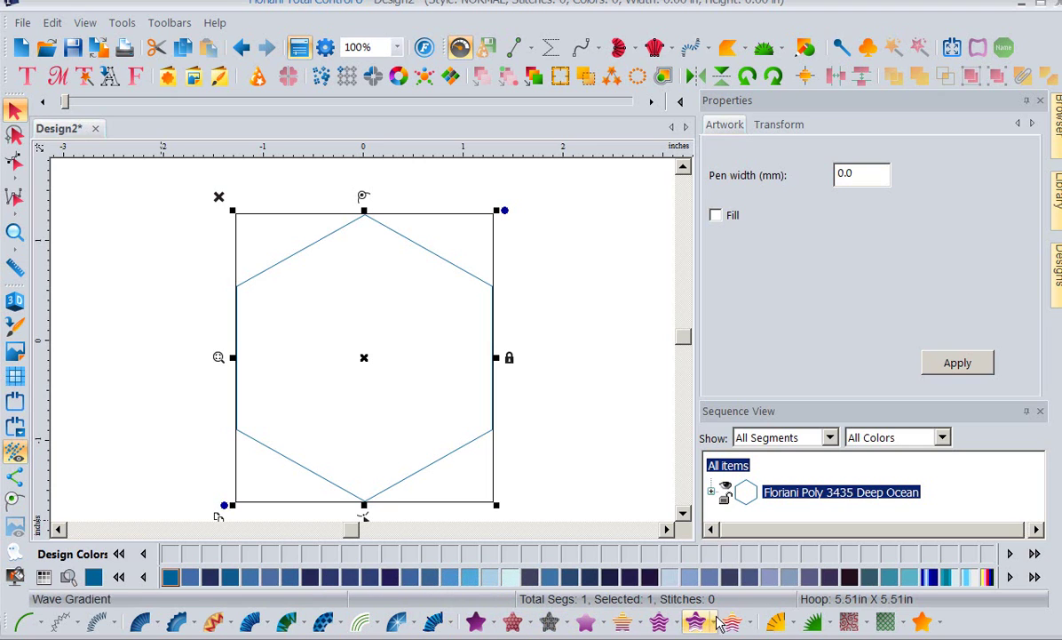
Step: Convert the hexagon to a run stitch, check its start, end and tie commands, and apply the single run settings with 2.5 mm stitch length
left_click(25, 622)
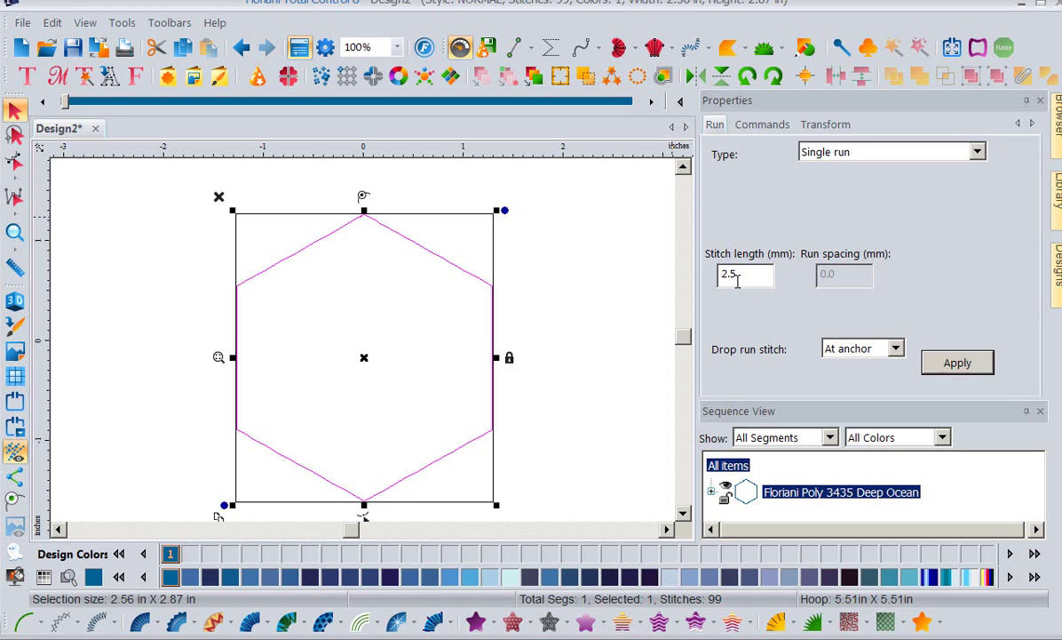
left_click(750, 128)
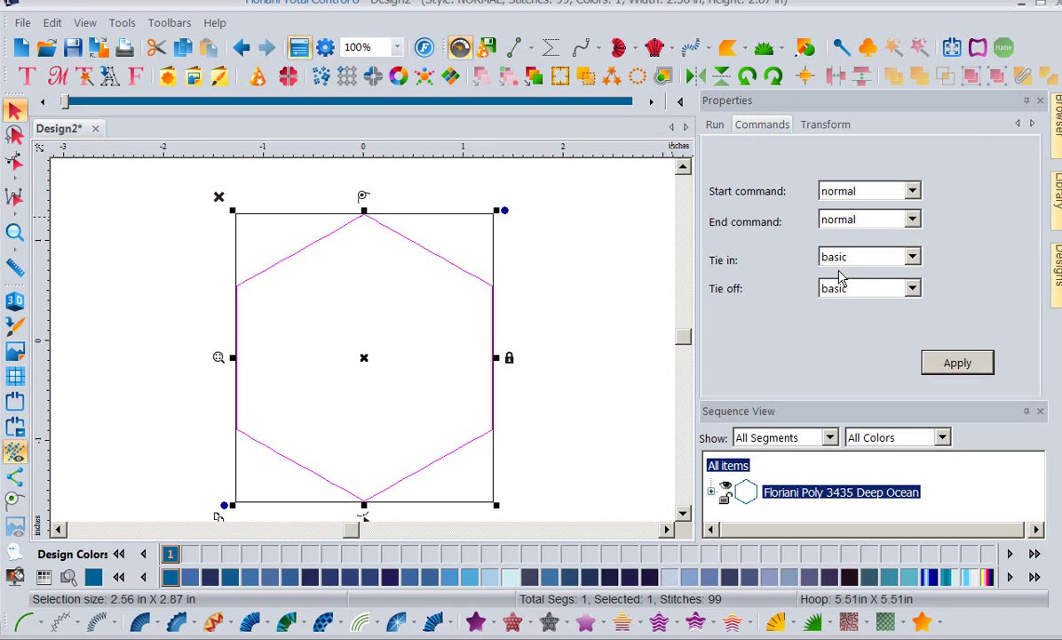
left_click(716, 127)
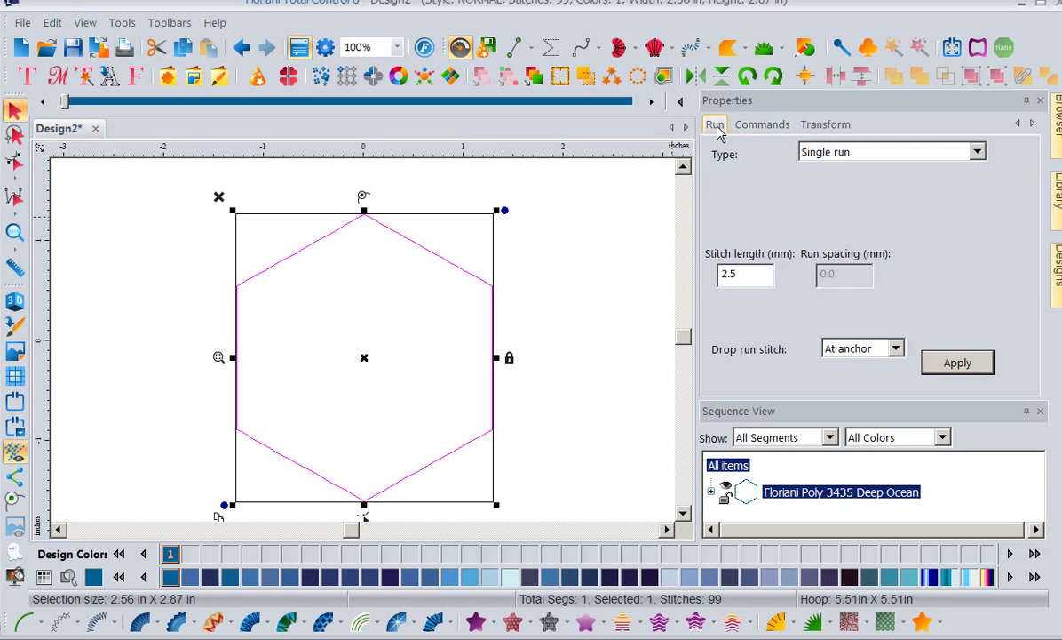
left_click(955, 370)
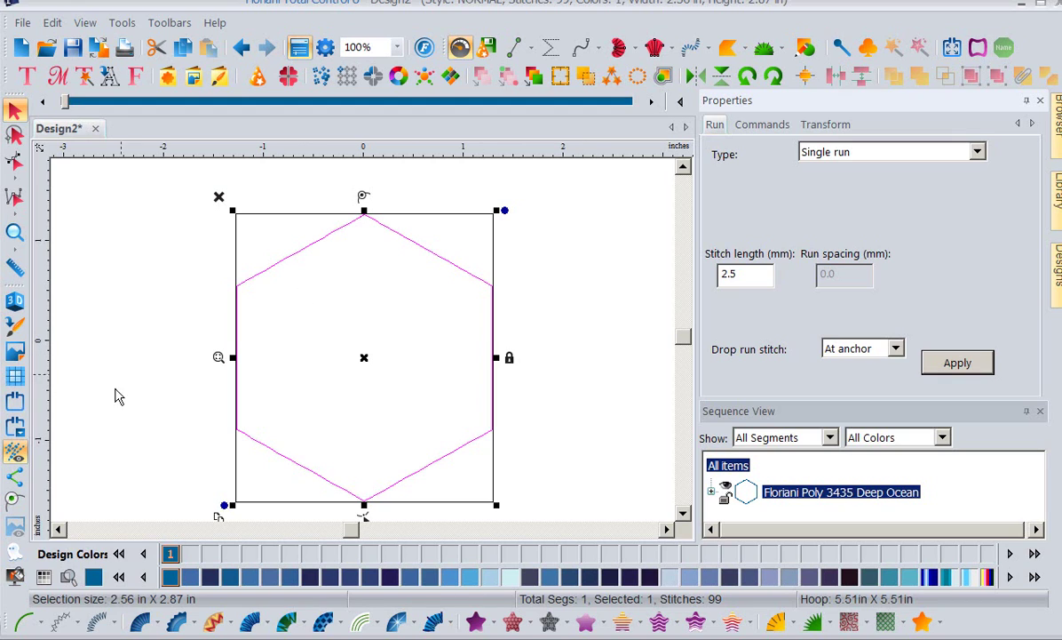
Step: Apply the saved "redwork lettering" run preset to the hexagon
right_click(44, 625)
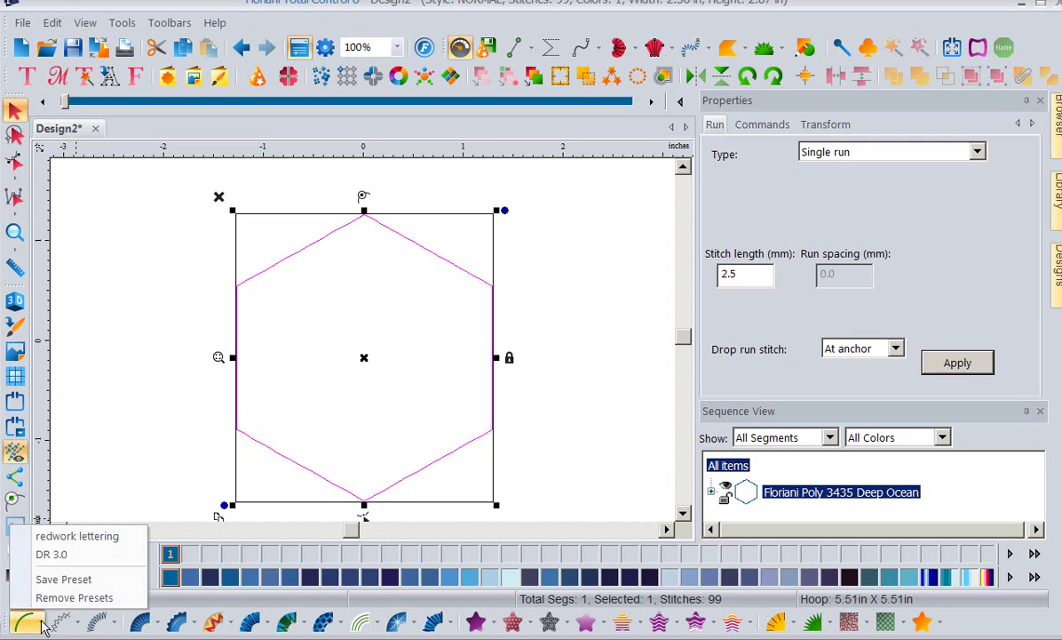
key("Escape")
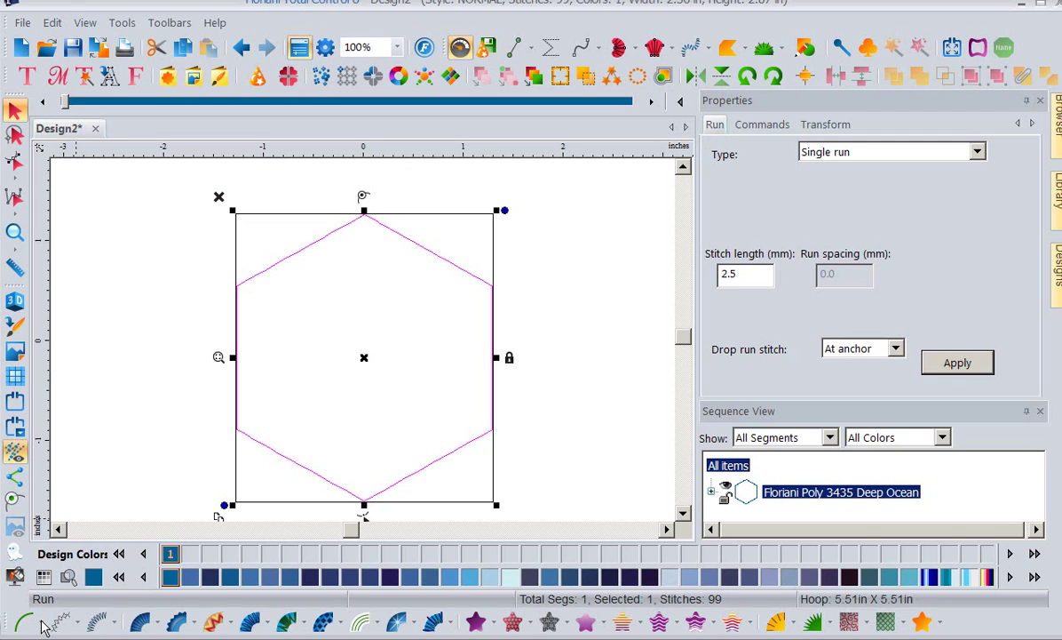
right_click(44, 625)
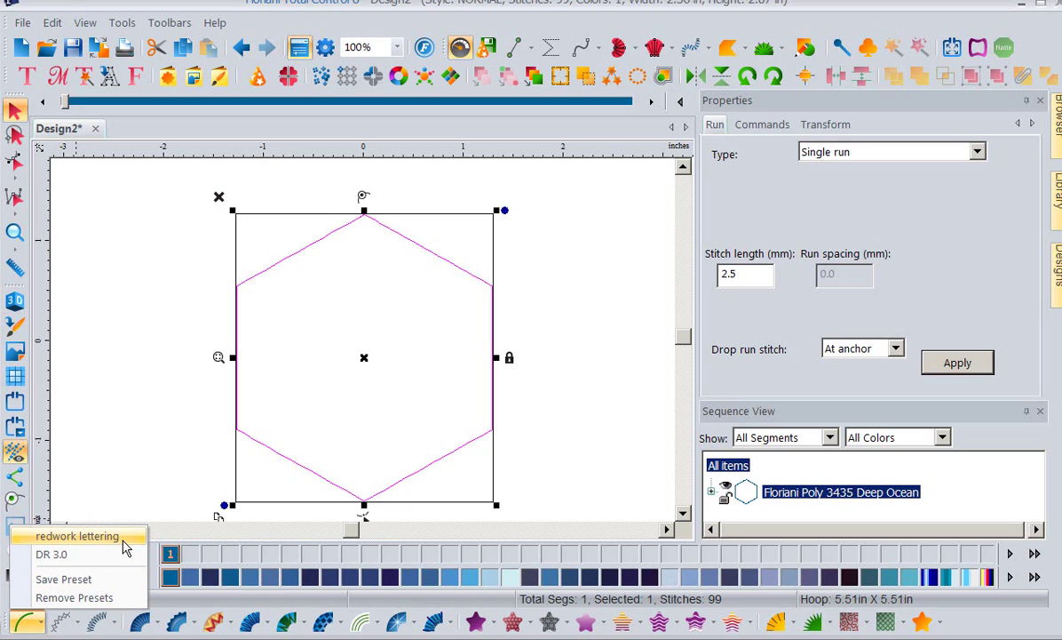
left_click(77, 537)
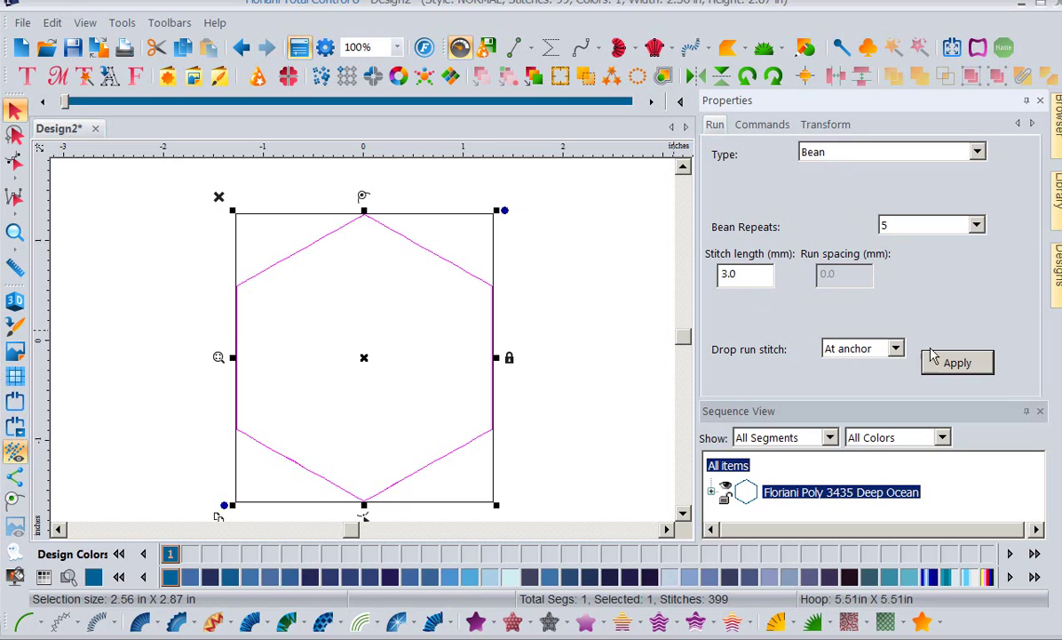
left_click(968, 364)
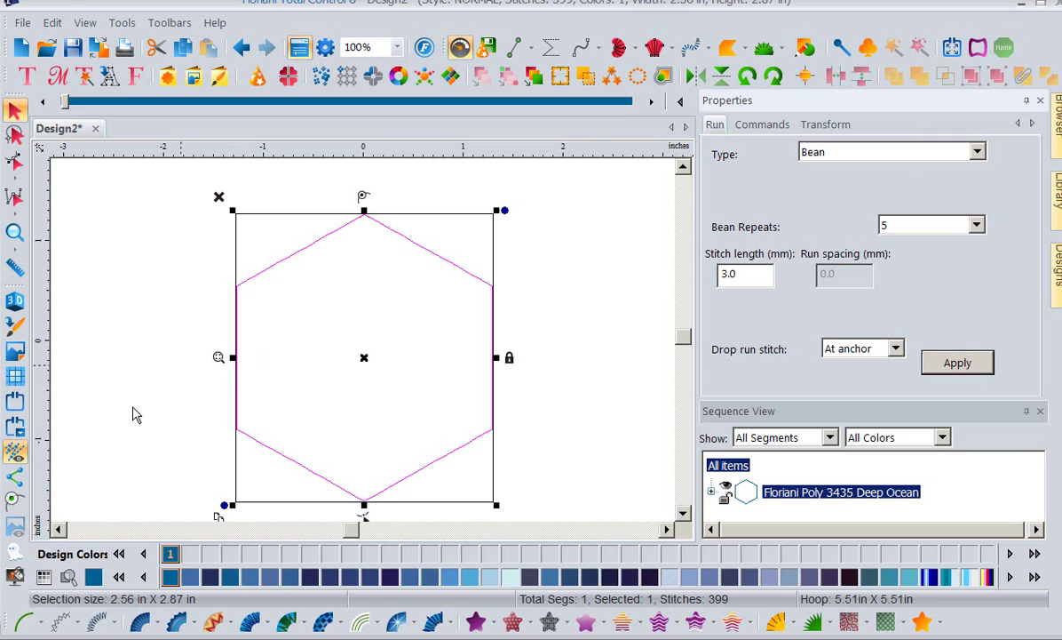
Step: Apply the saved "DR 3.0" run preset to the hexagon
left_click(46, 625)
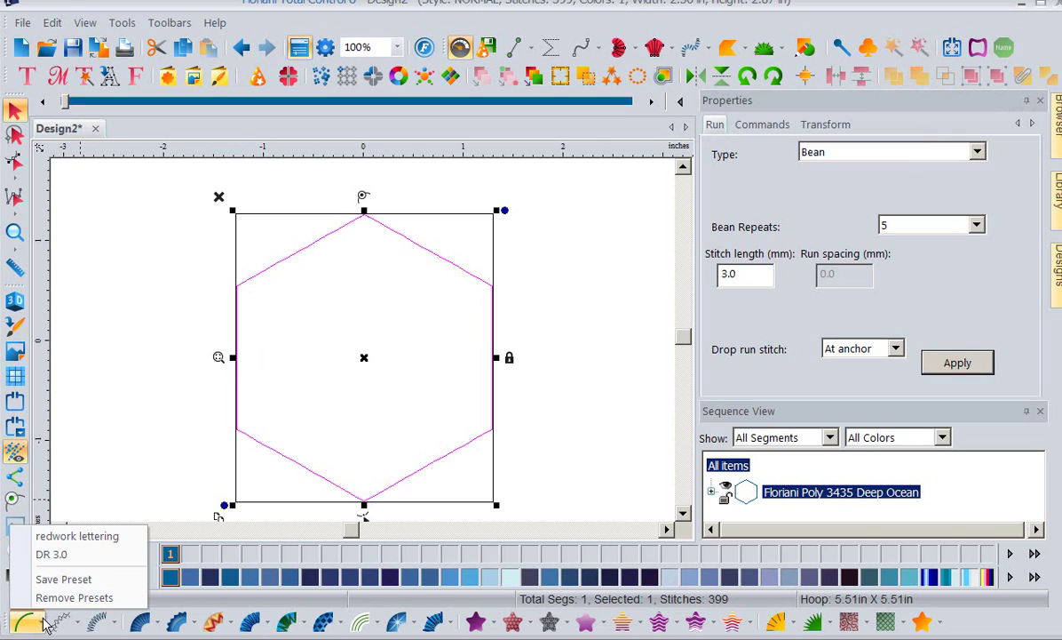
left_click(52, 554)
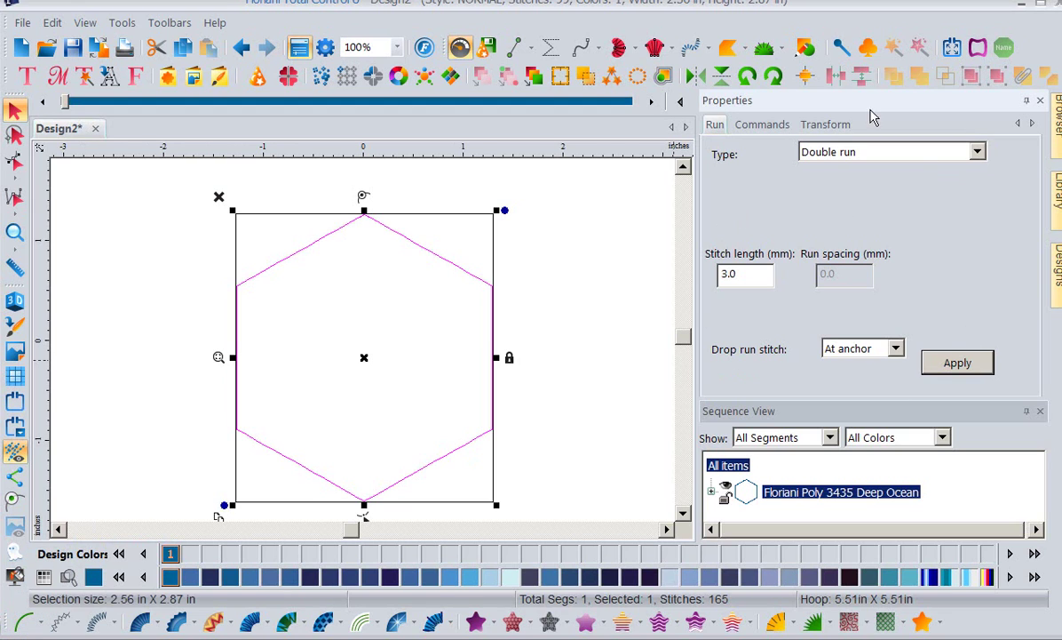
left_click(964, 363)
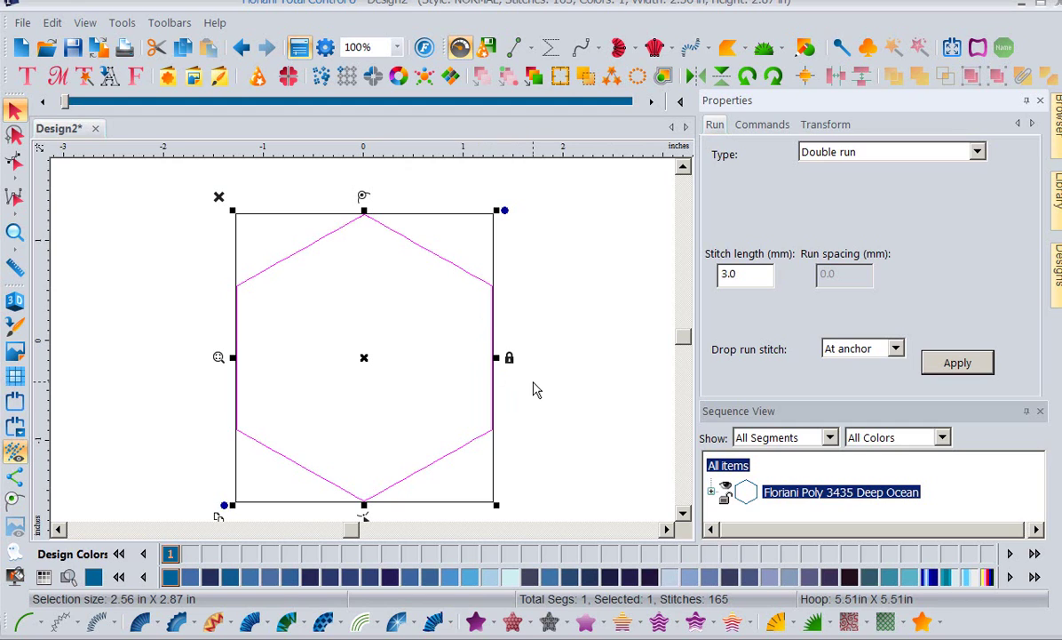
Step: Convert the hexagon to an Auto Stipple with the saved preset "6", then deselect and reselect the stippled shape
left_click(866, 622)
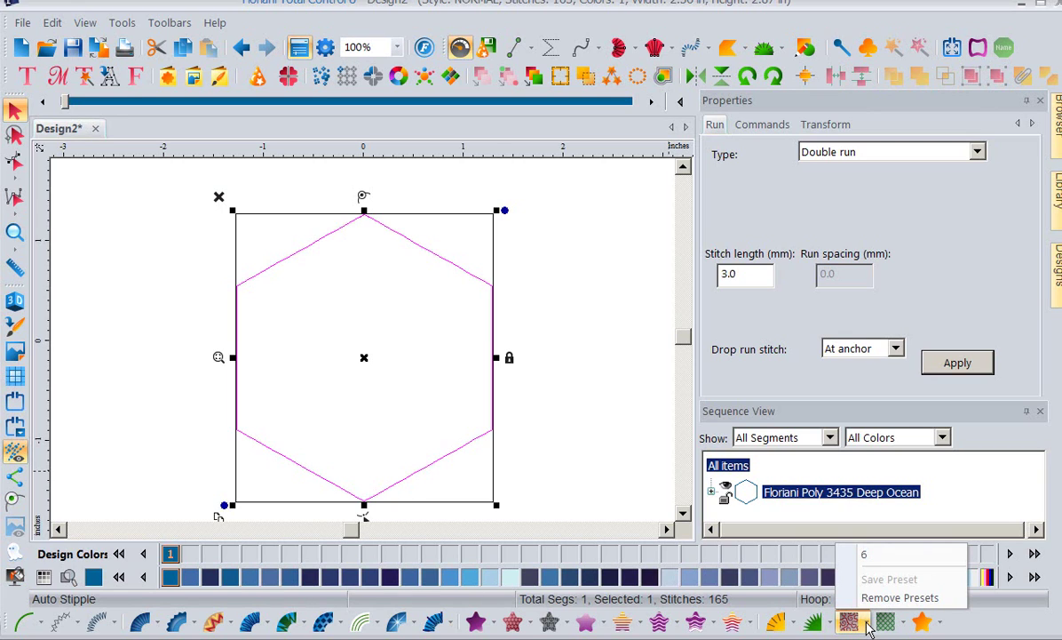
left_click(866, 557)
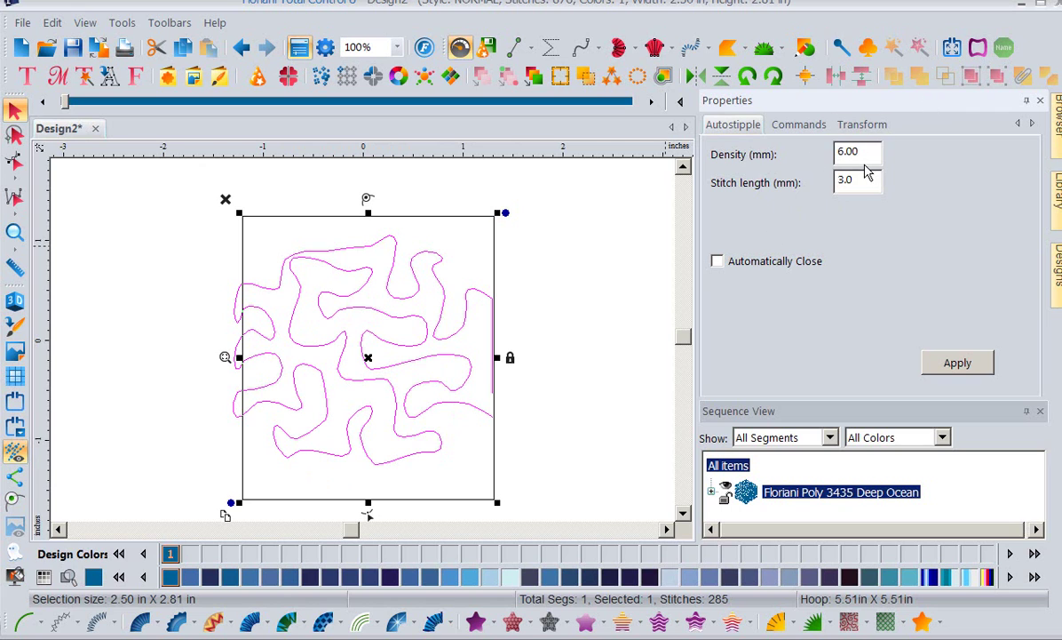
left_click(573, 352)
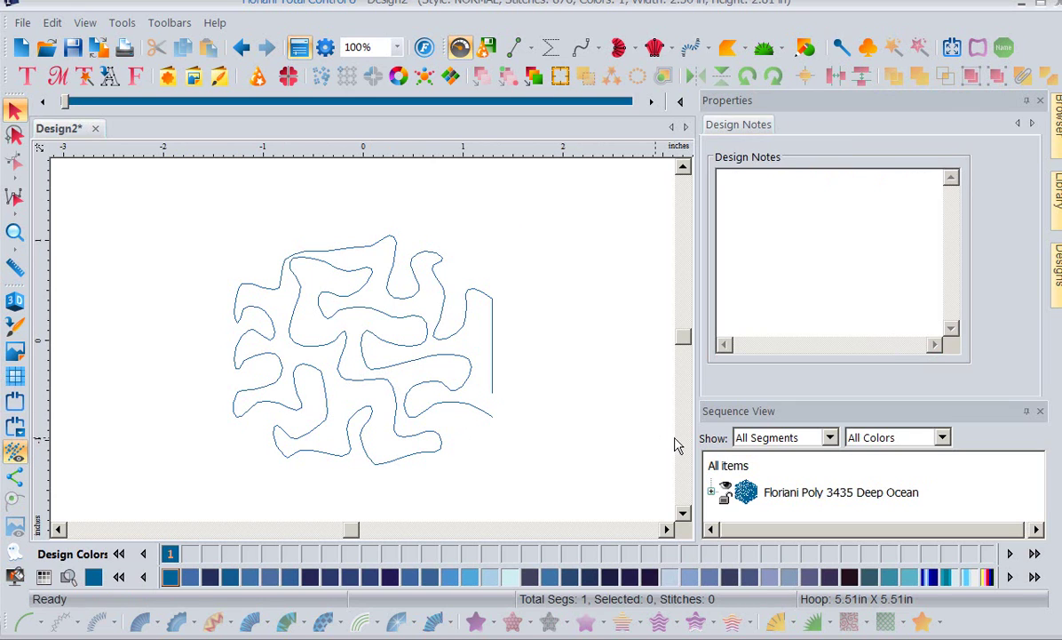
left_click(435, 442)
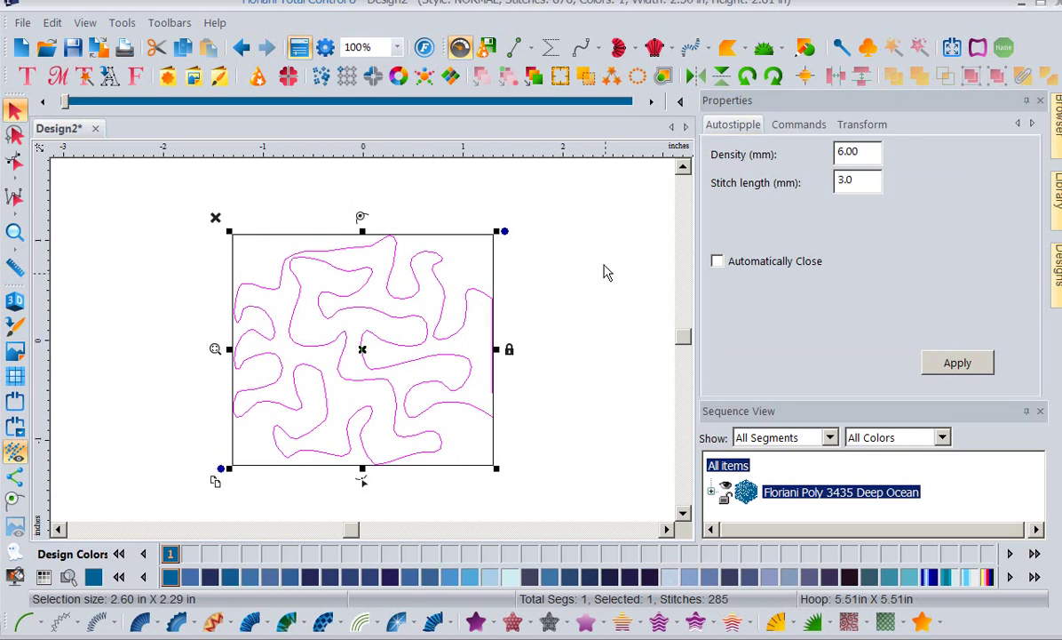
Step: Delete the stippled hexagon and draw a large rectangle about 4.6 in wide on the design area
left_click(215, 218)
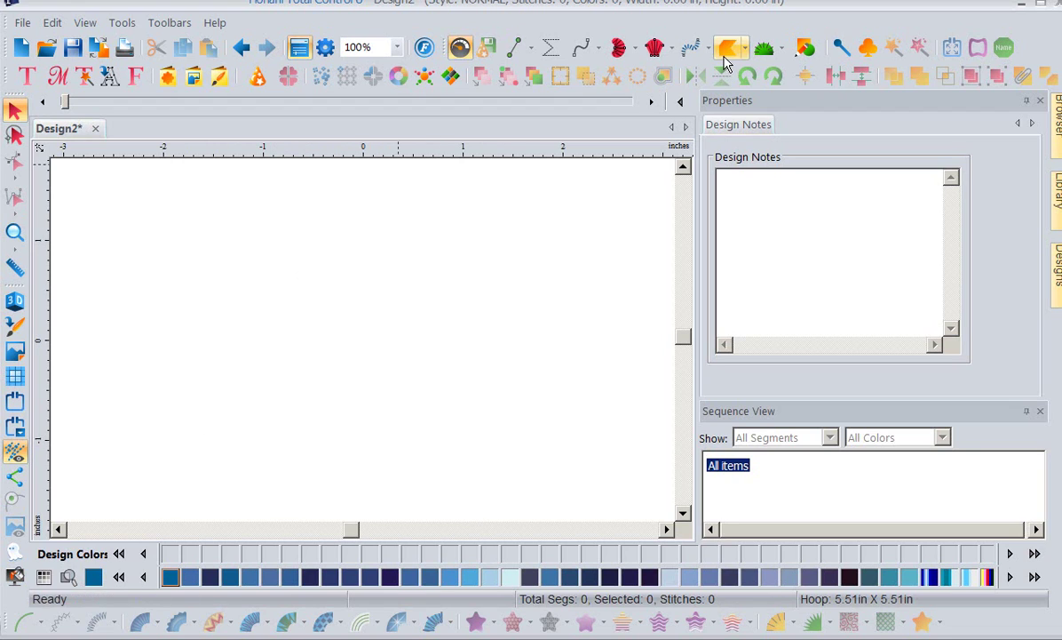
left_click(802, 46)
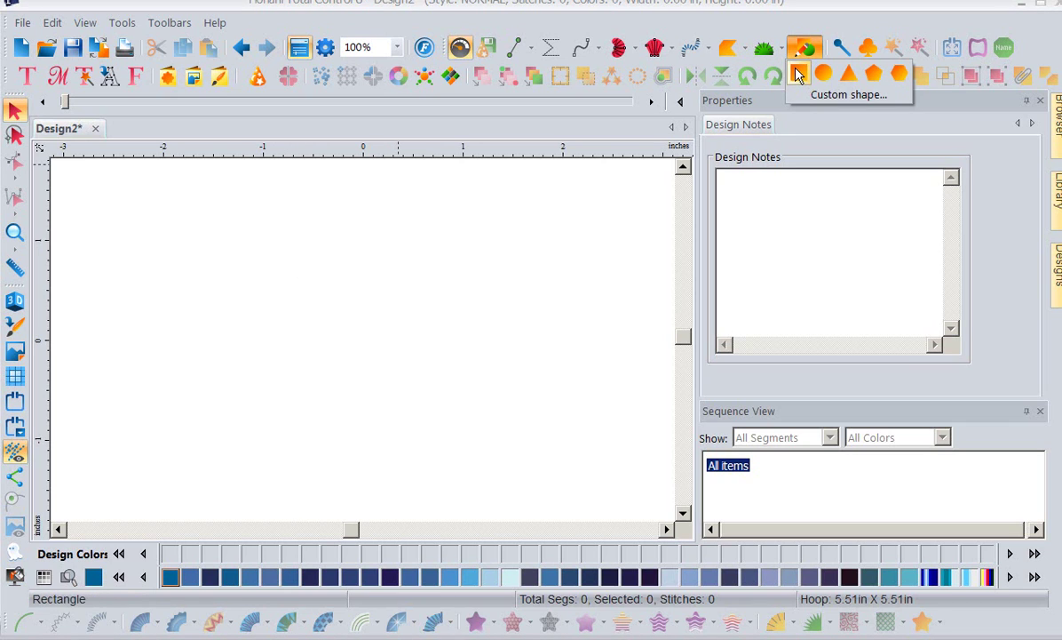
left_click(797, 75)
left_click_drag(148, 178, 610, 559)
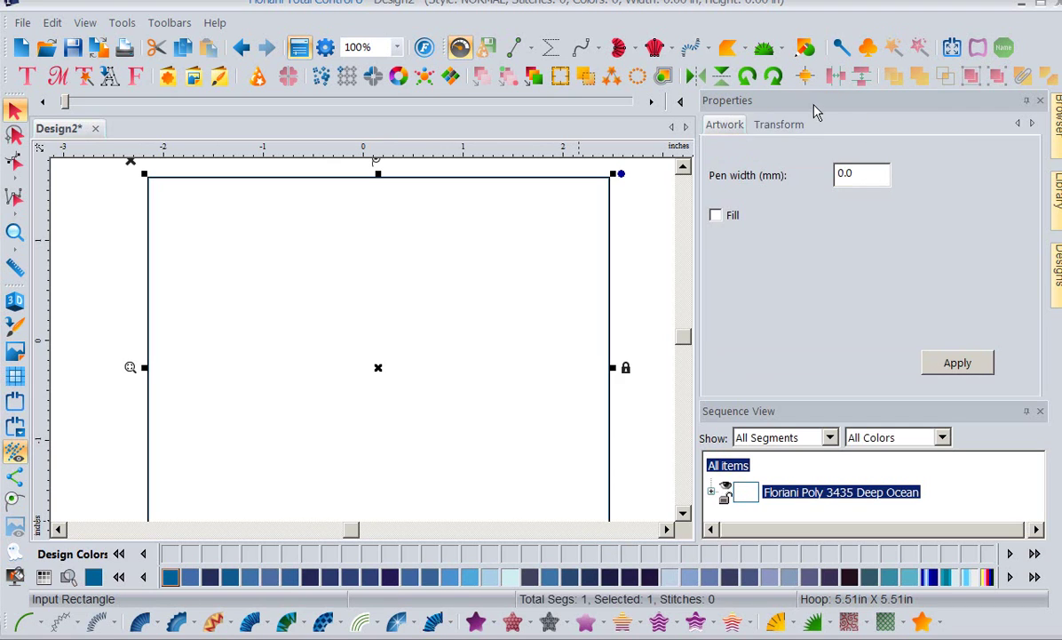
Step: Resize the rectangle to 8 in wide by 8 in high and fit it in the view
left_click(787, 127)
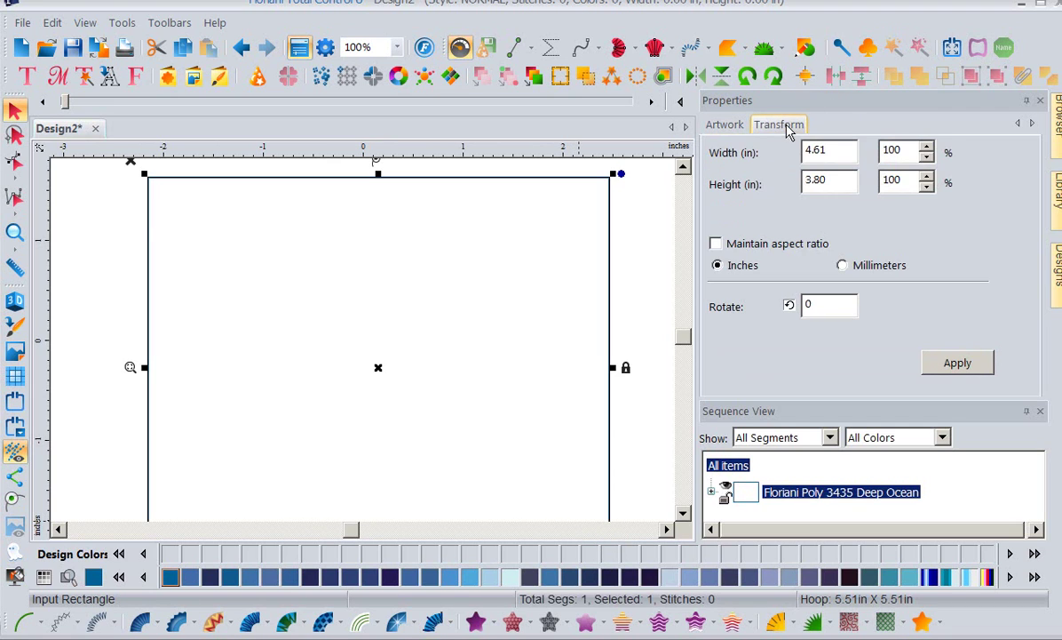
double_click(833, 151)
type("8")
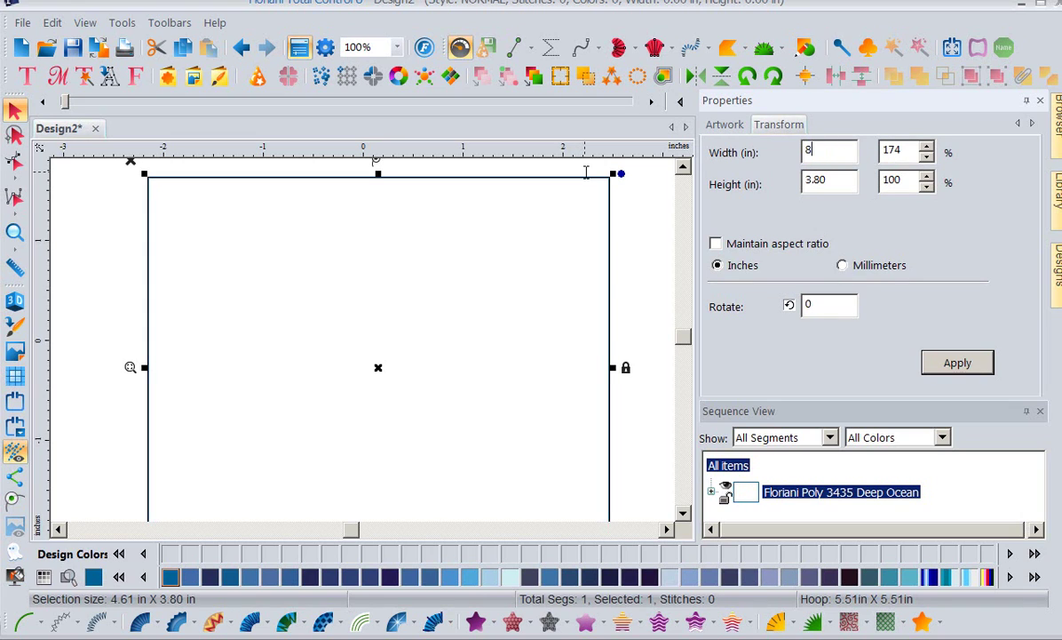
double_click(843, 181)
type("8")
left_click(940, 364)
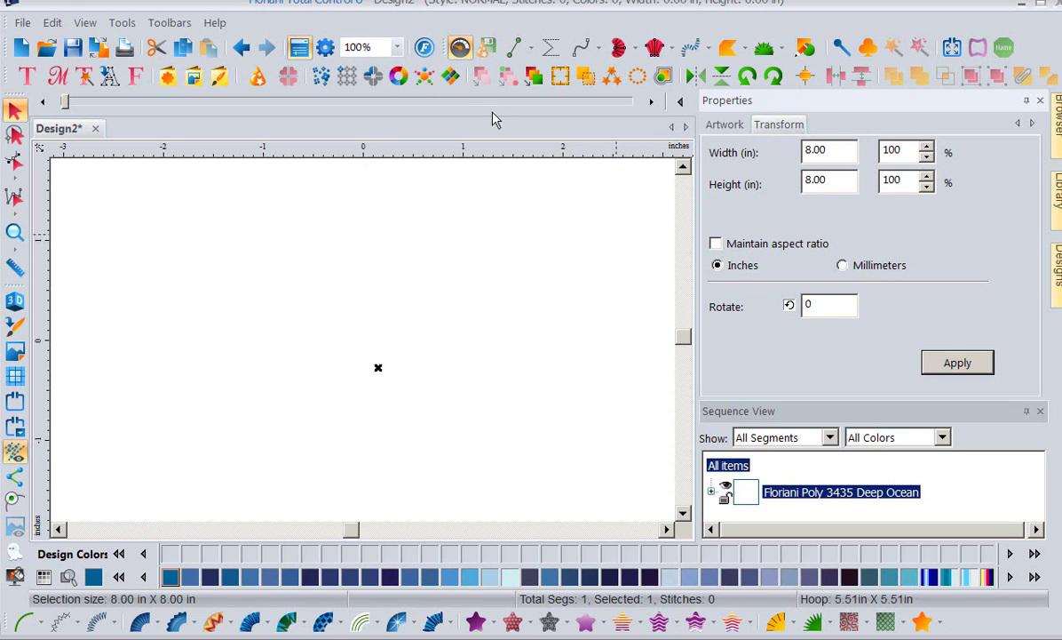
left_click(397, 47)
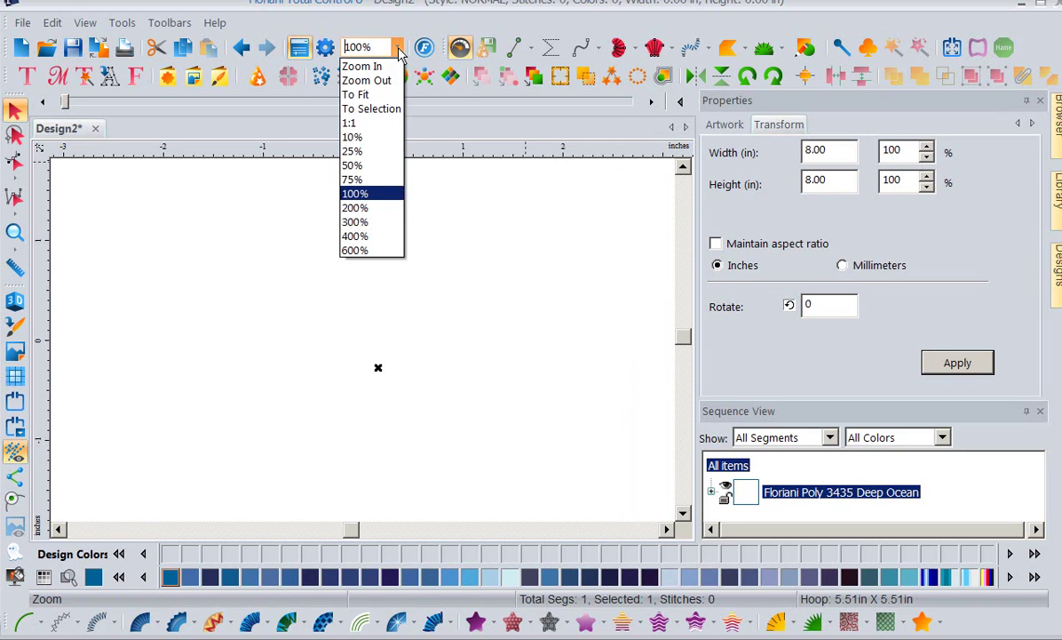
left_click(364, 95)
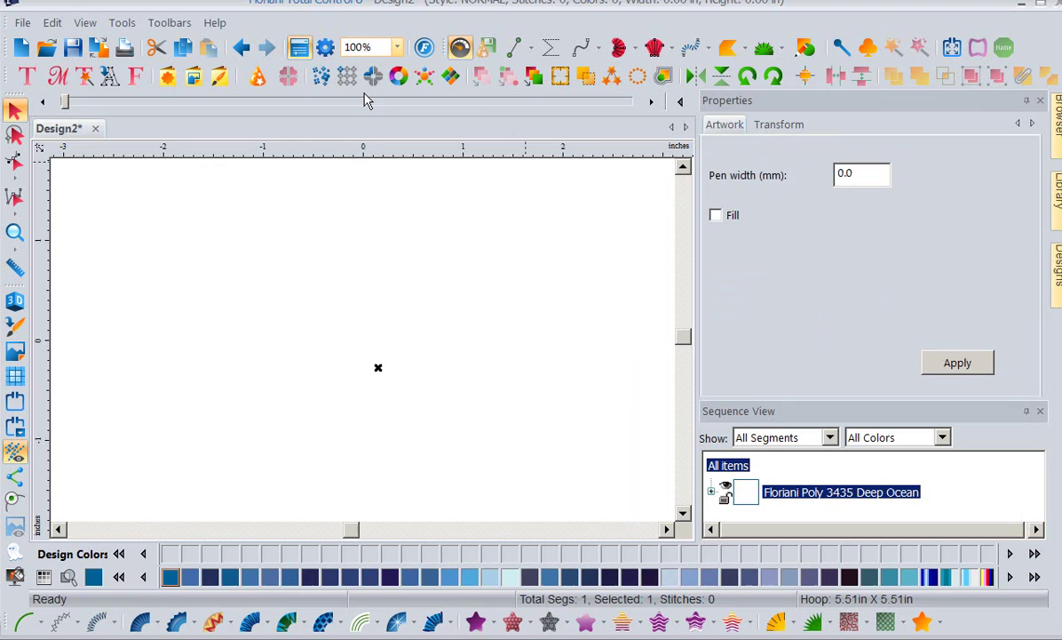
left_click(397, 47)
left_click(374, 95)
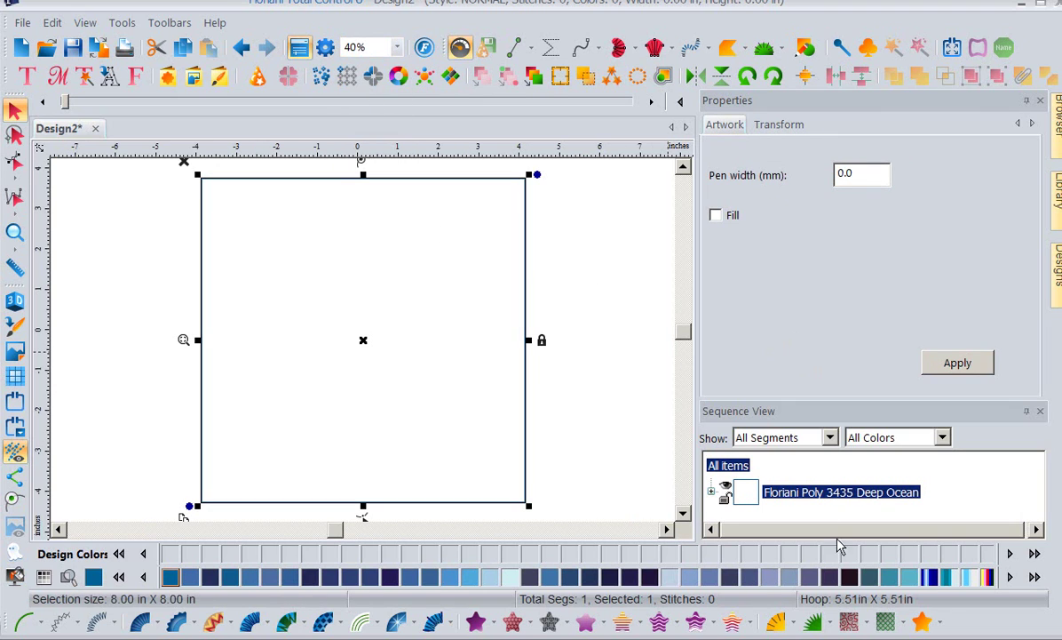
Step: Convert the 8 in square to an Auto Stipple and apply the saved preset "6"
left_click(848, 621)
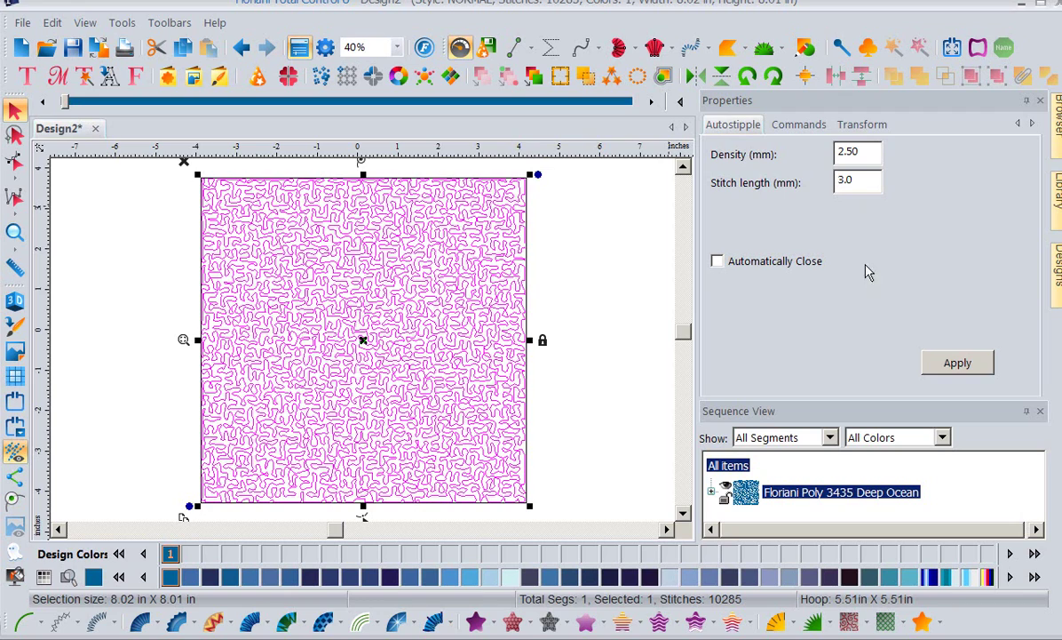
left_click(865, 622)
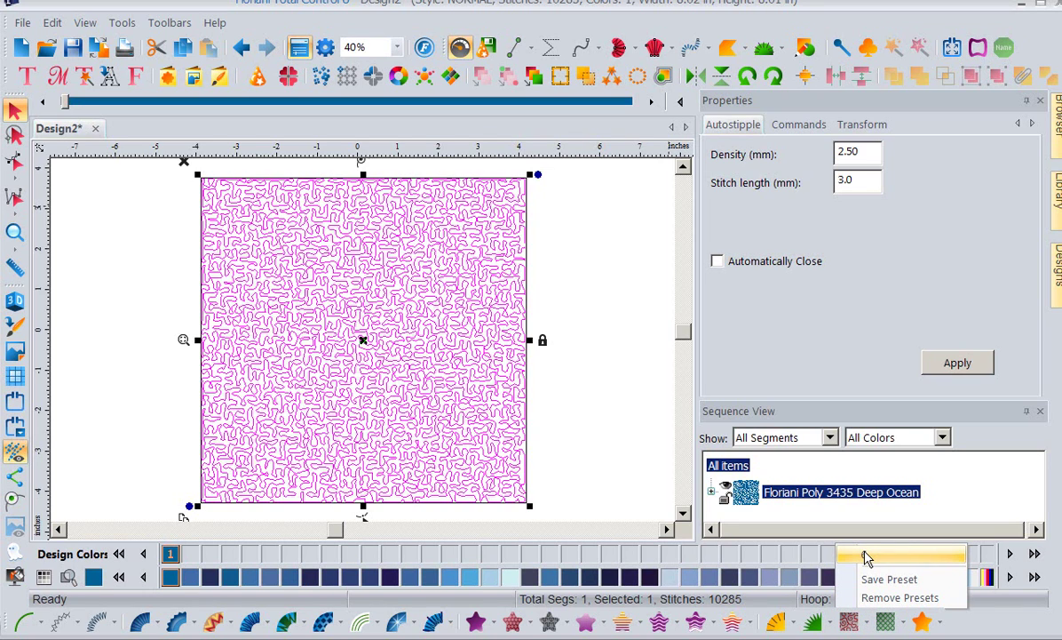
left_click(867, 555)
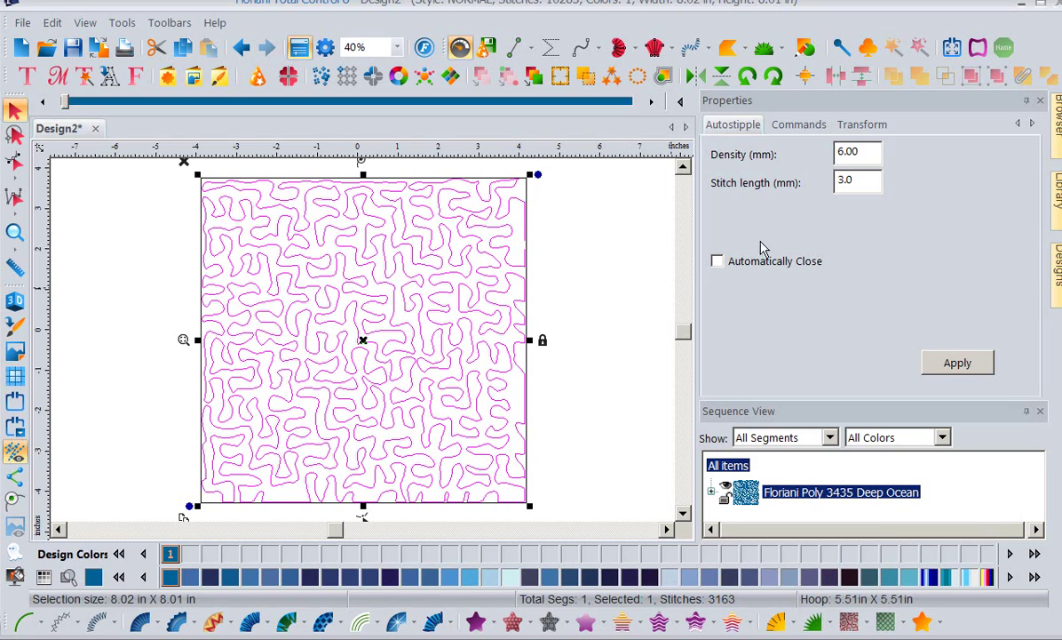
Step: Set the stippled square's density to 9 mm and enable Automatically Close
left_click_drag(866, 153, 823, 152)
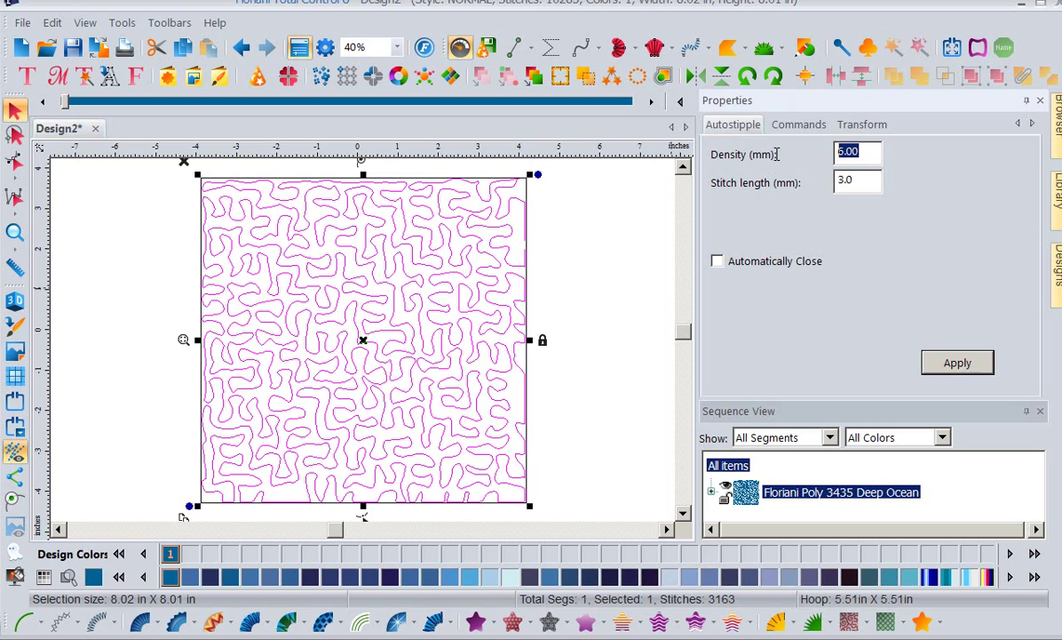
type("9")
left_click(959, 362)
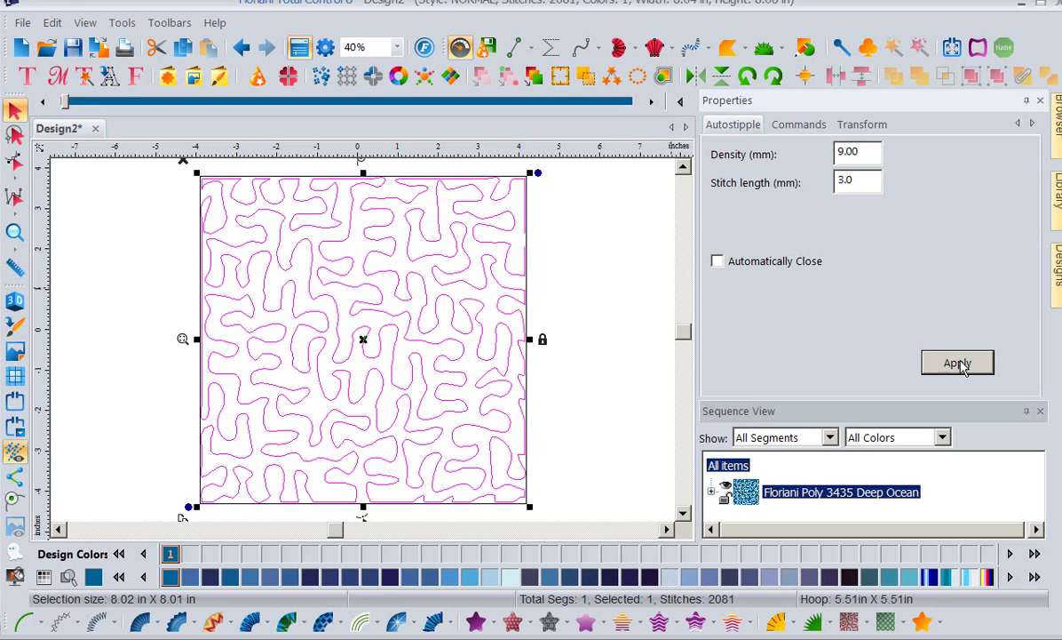
left_click(717, 261)
left_click(951, 367)
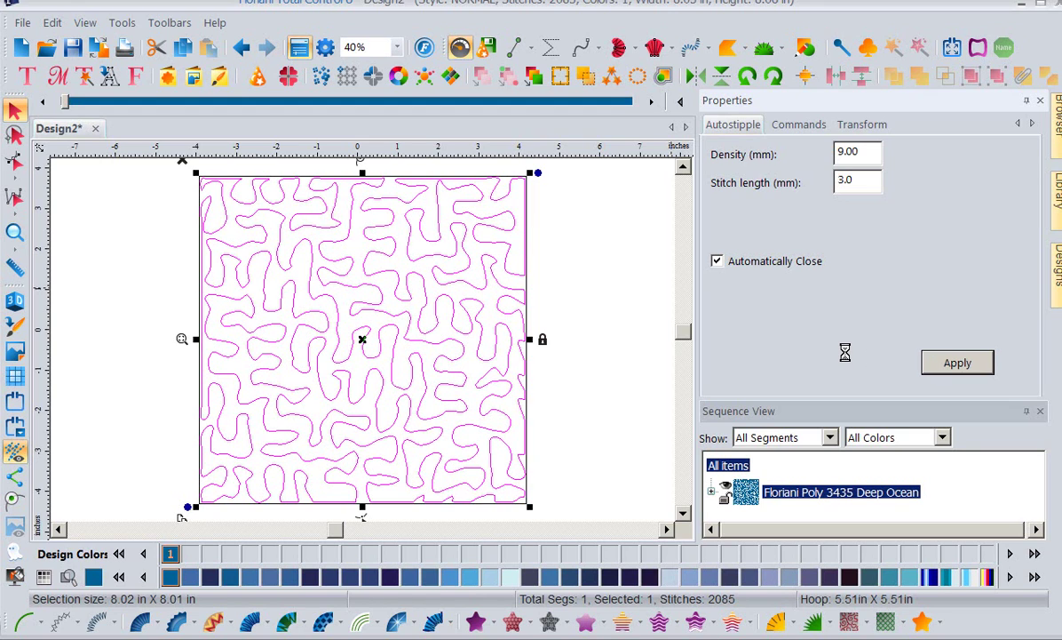
Step: Save the current stipple settings as an Auto Stipple preset named "9"
left_click(866, 626)
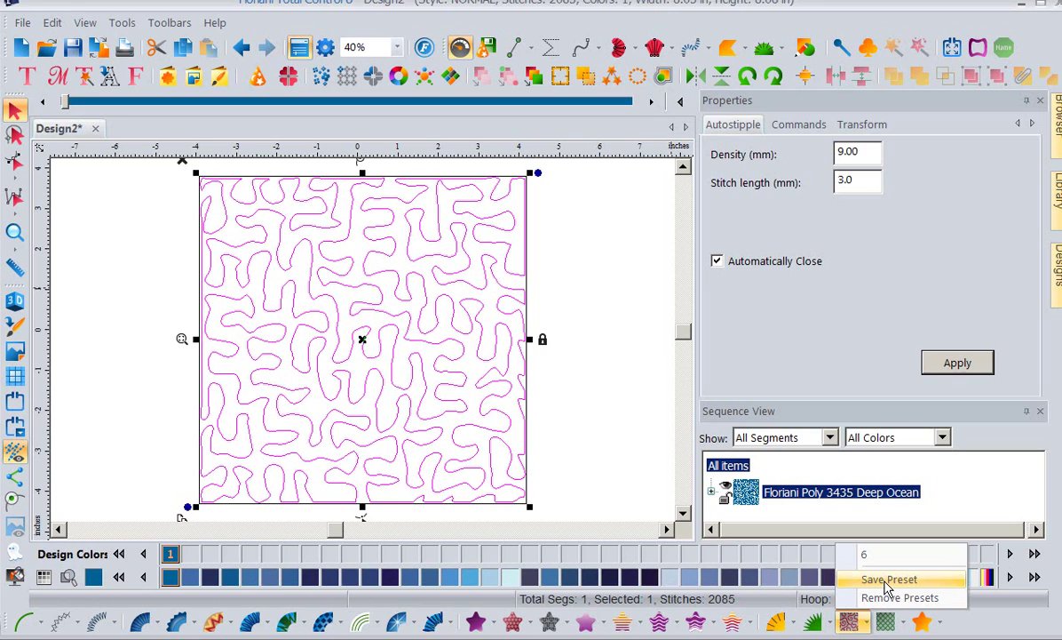
left_click(885, 582)
type("9")
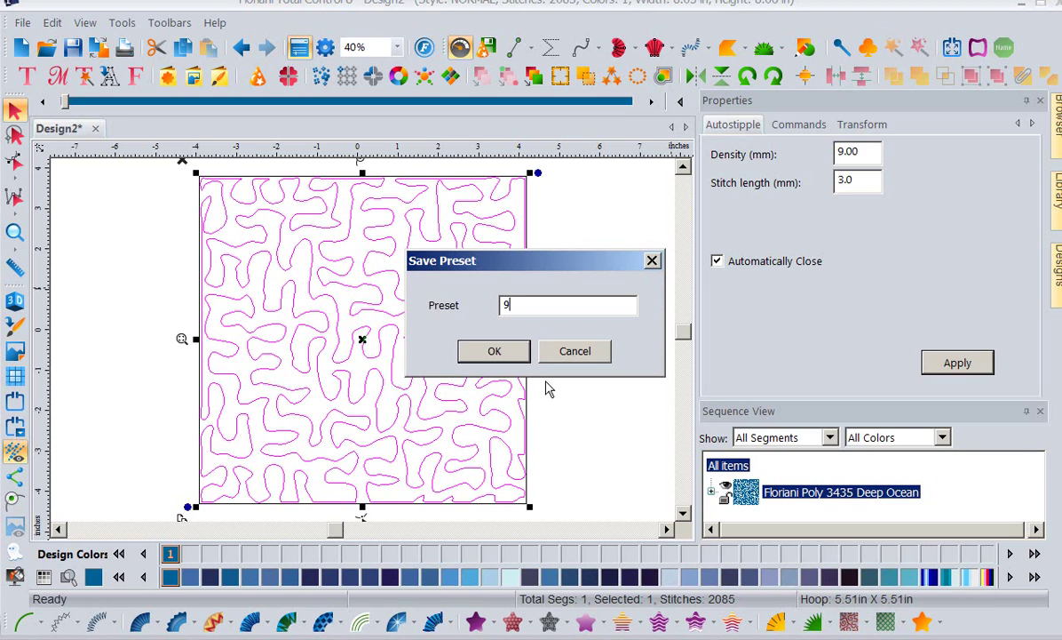
left_click(493, 352)
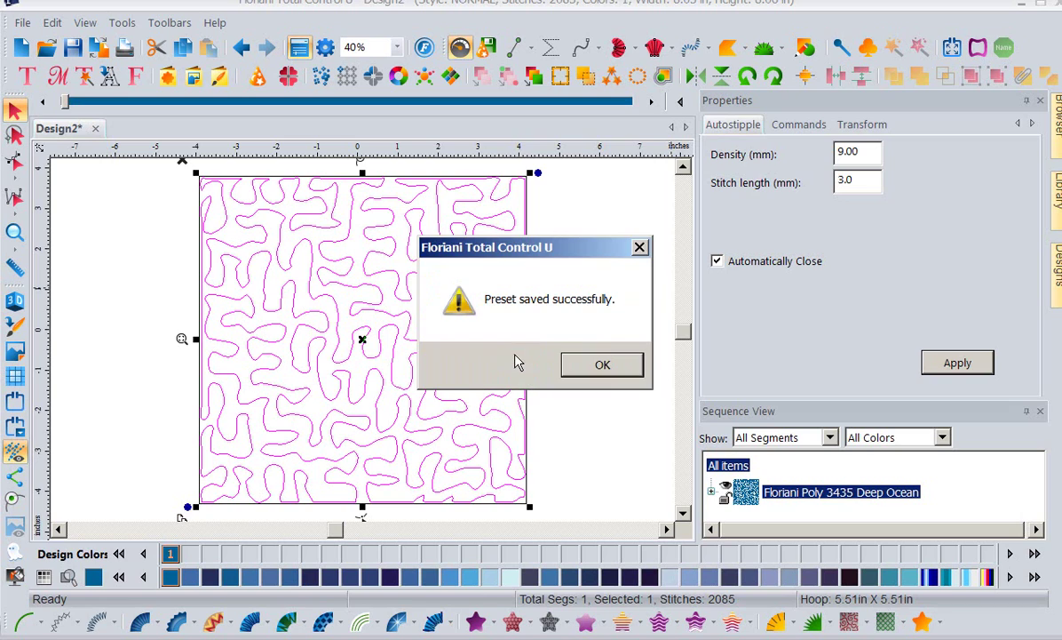
left_click(602, 364)
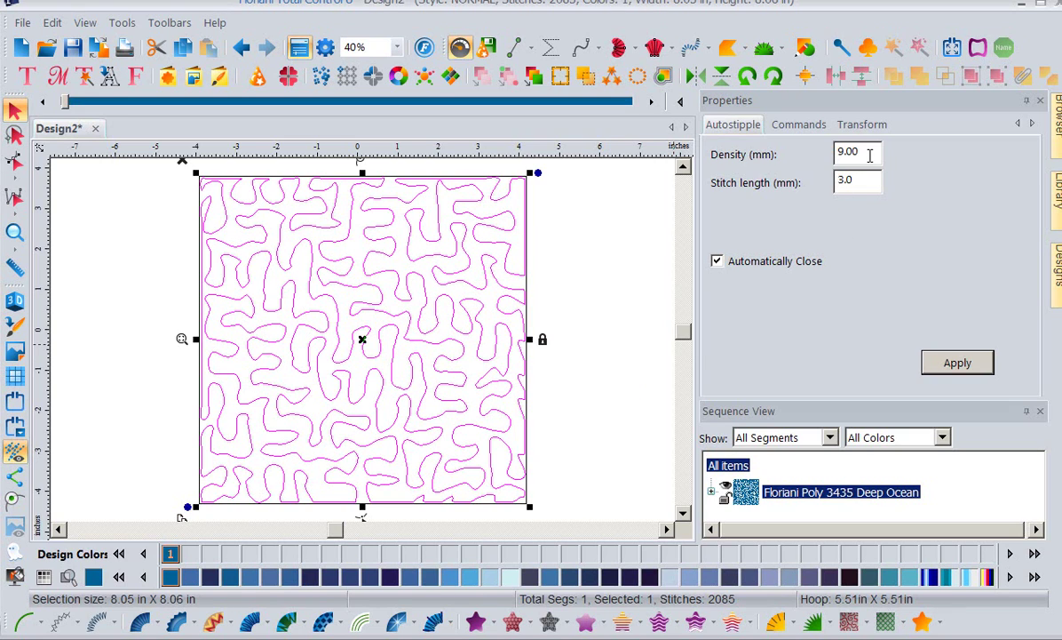
Step: Set the stippled square's density to 7 mm and save the settings as an Auto Stipple preset named "7"
left_click_drag(867, 153, 823, 149)
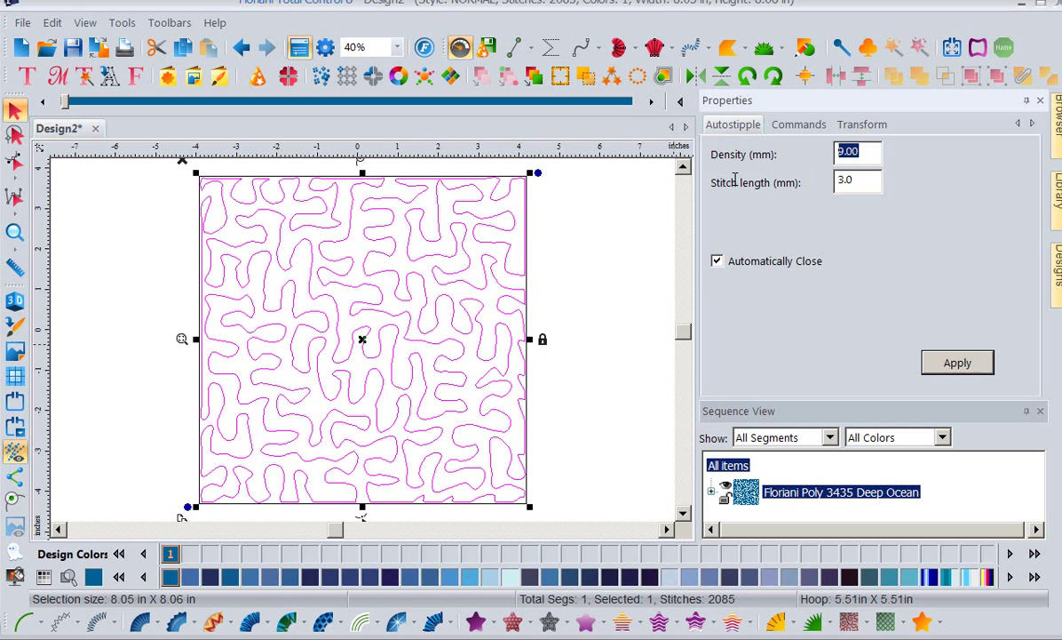
type("7")
left_click(944, 365)
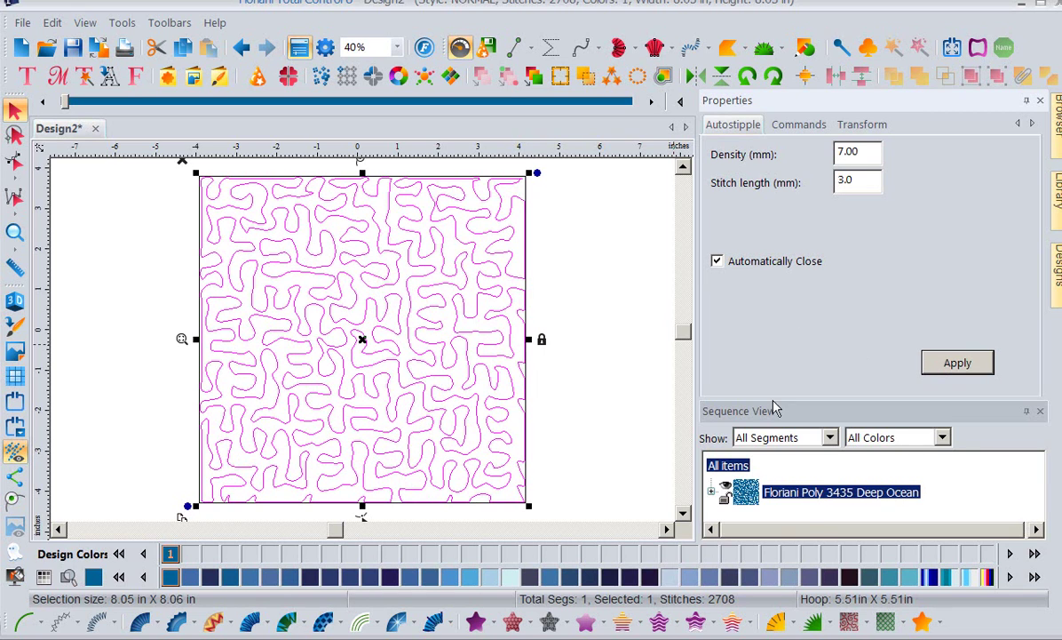
left_click(867, 620)
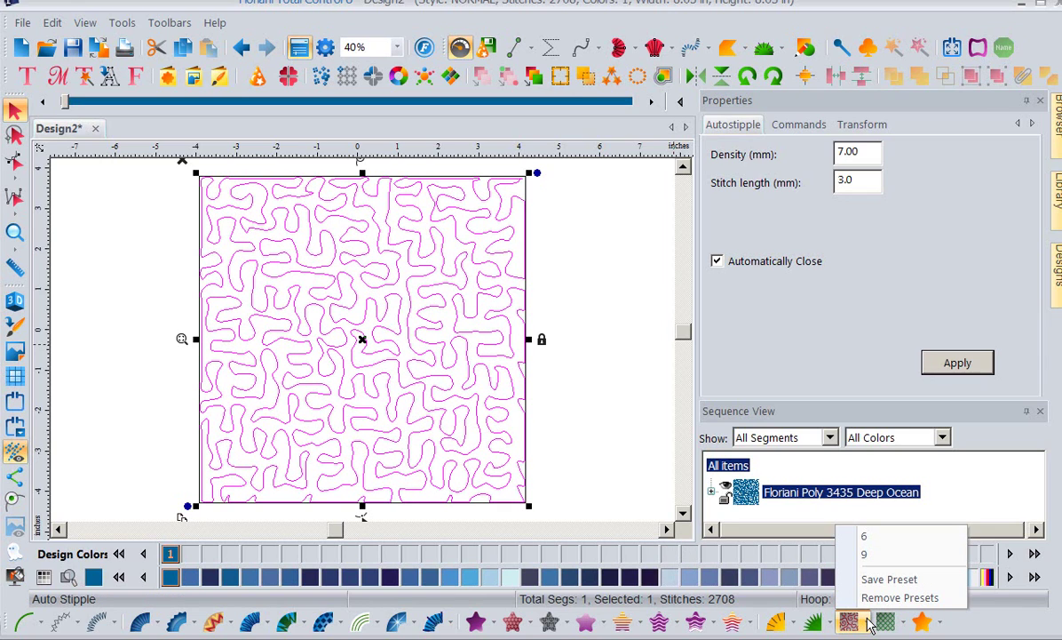
left_click(883, 578)
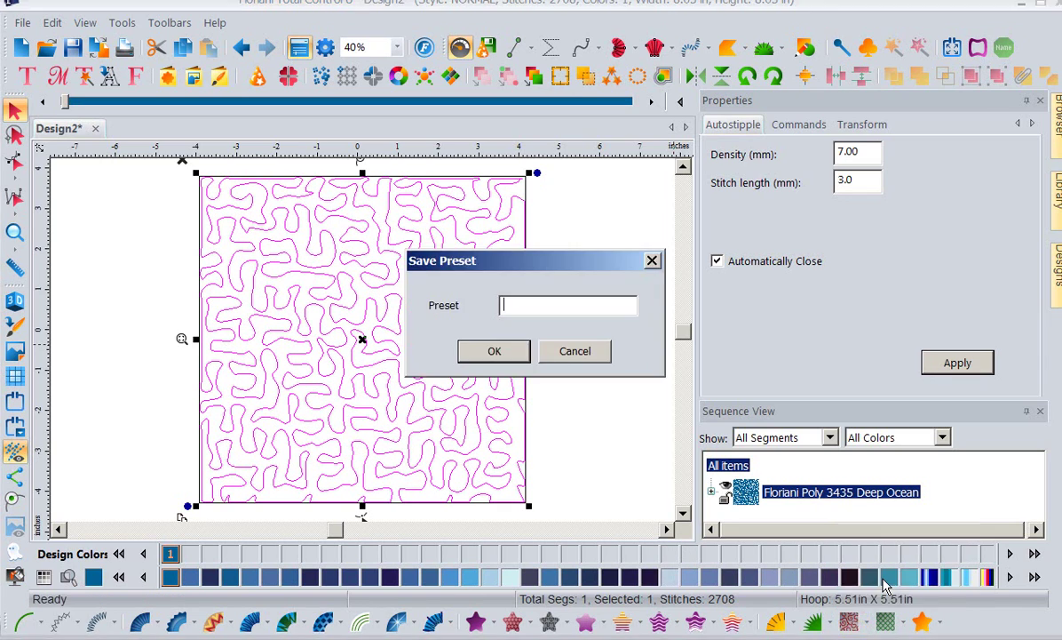
type("7")
left_click(500, 352)
left_click(590, 364)
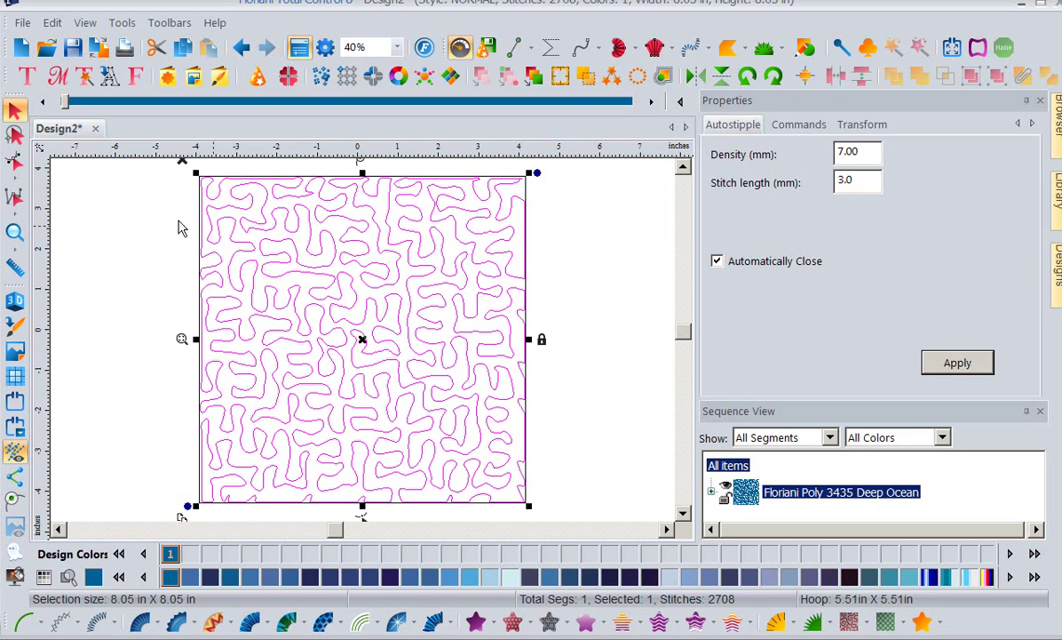
Step: Create a new design and draw a rectangle about 3.6 in wide by 3.1 in high on it
left_click(21, 47)
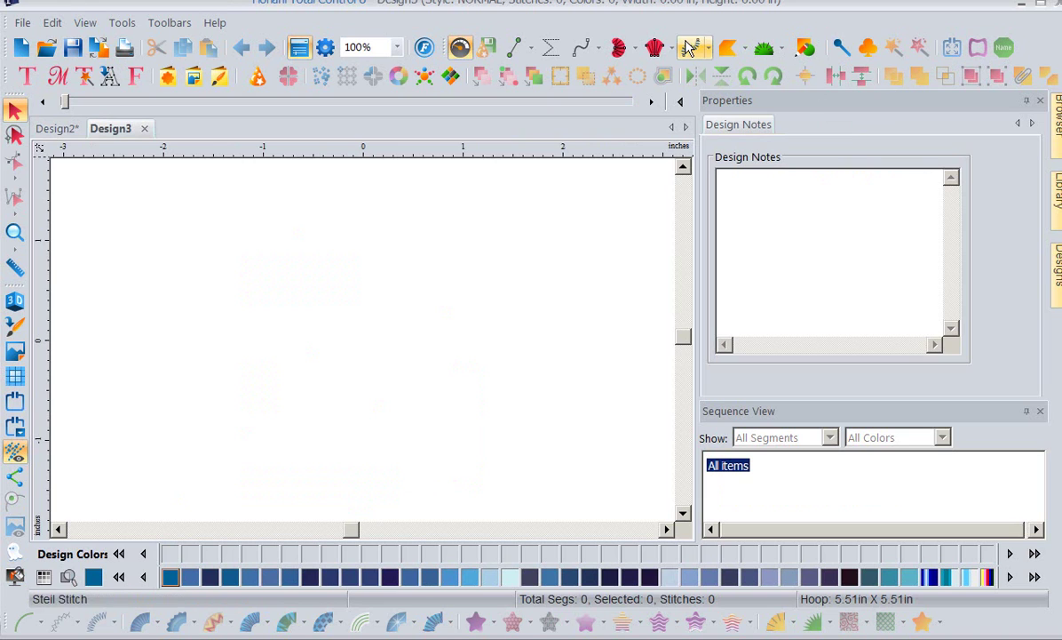
left_click(803, 49)
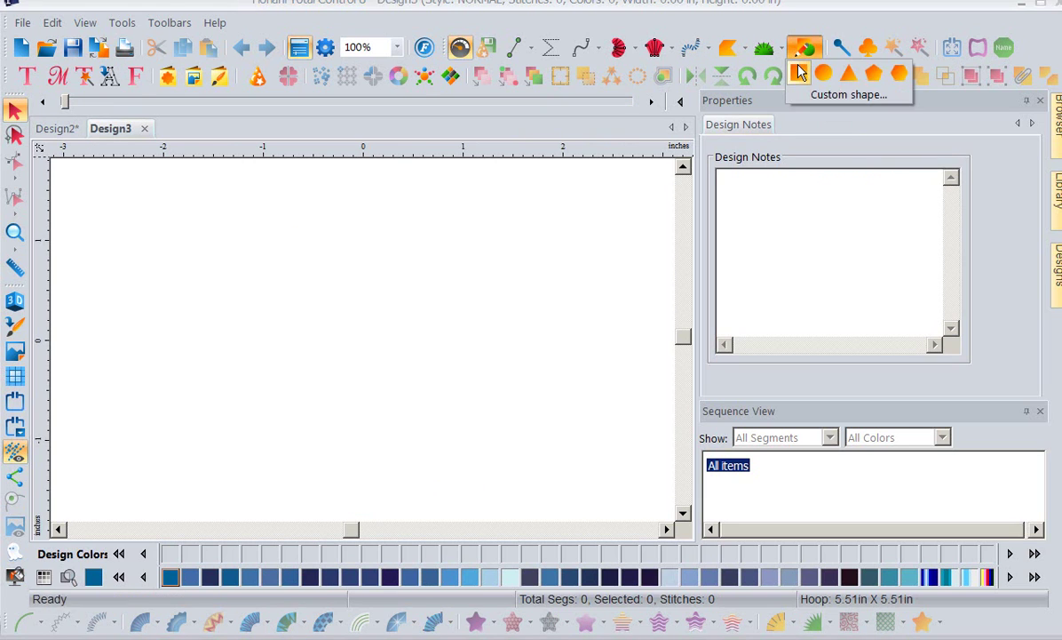
left_click_drag(207, 183, 565, 494)
Step: Set the new rectangle's width and height to 8 in and fit it in the view
left_click(780, 125)
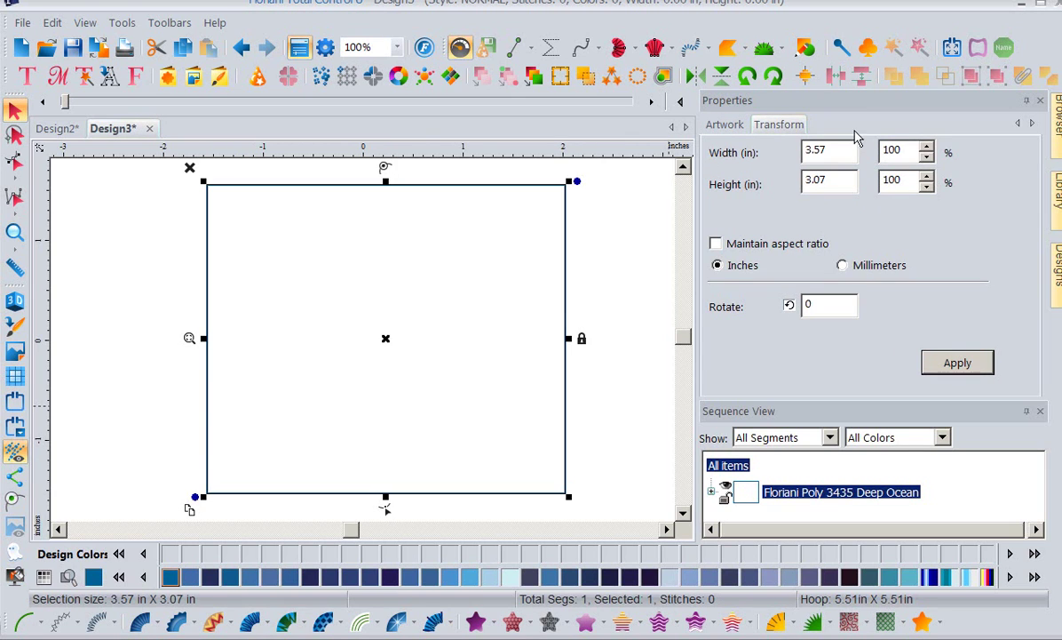
double_click(835, 156)
type("8")
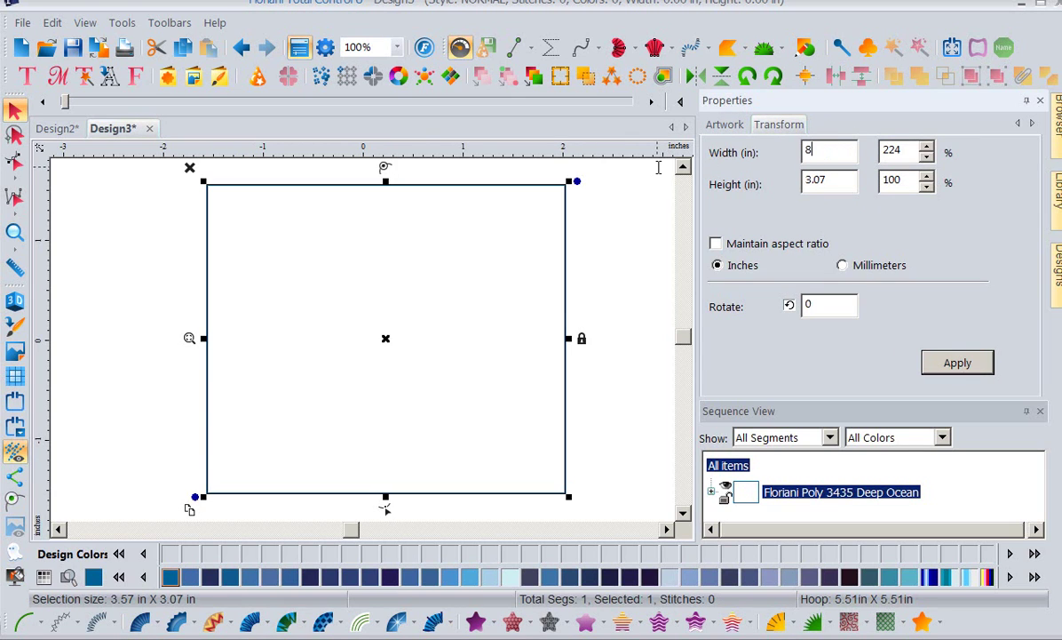
double_click(838, 178)
type("8")
left_click(961, 361)
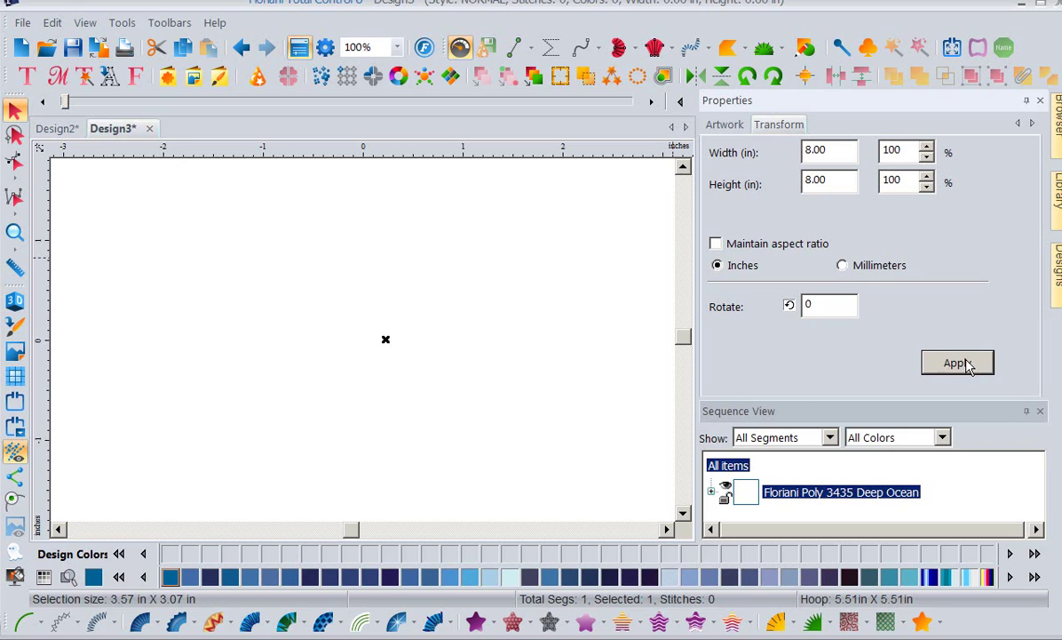
left_click(397, 48)
left_click(366, 94)
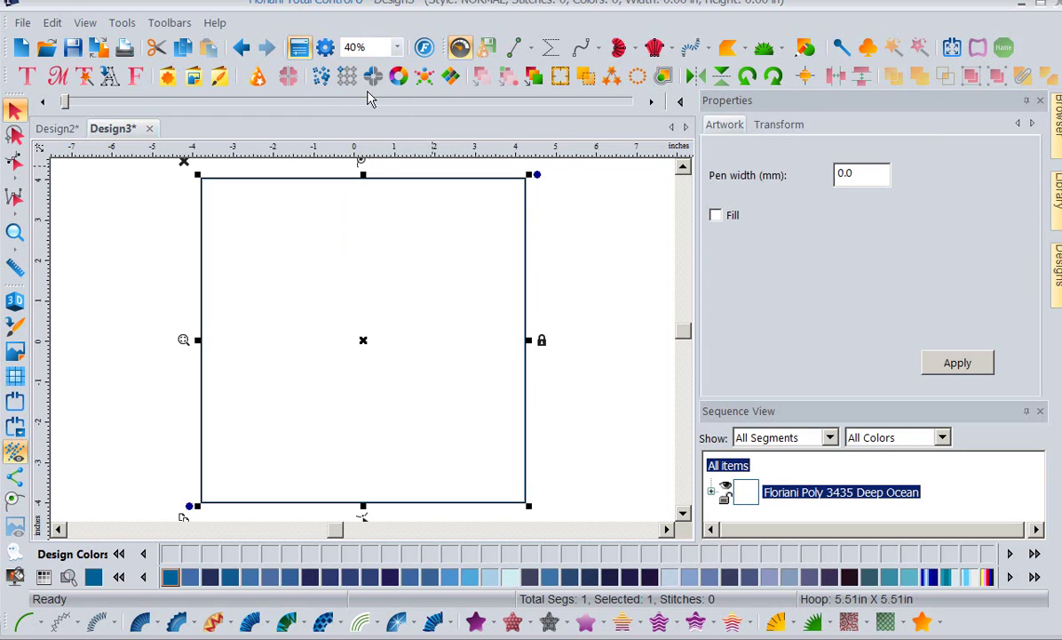
Step: Convert the new 8 in square to an Auto Stipple with the saved preset "9"
left_click(868, 627)
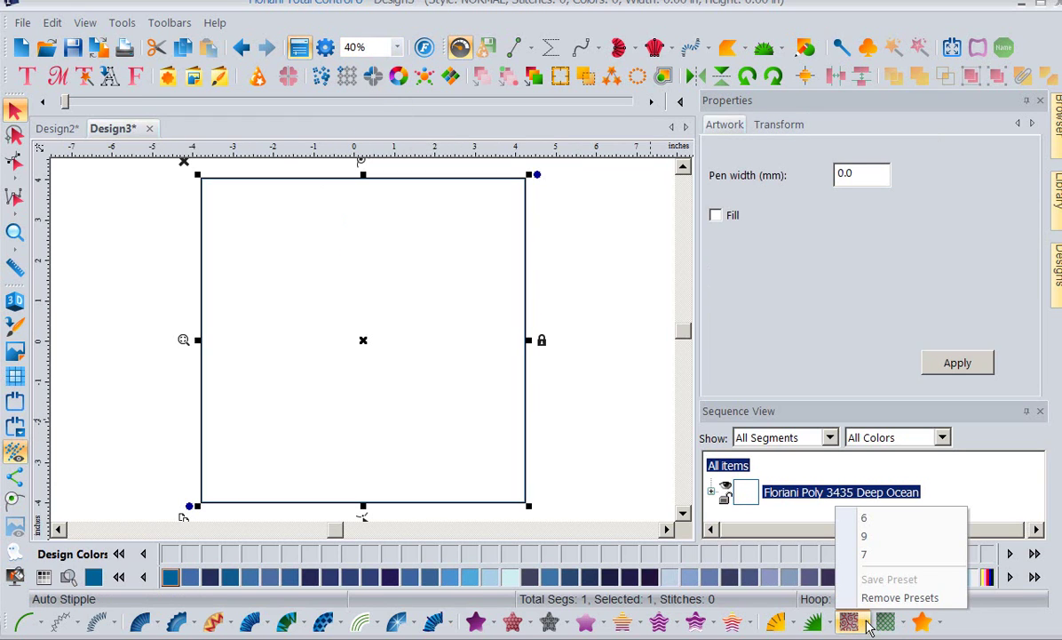
left_click(871, 539)
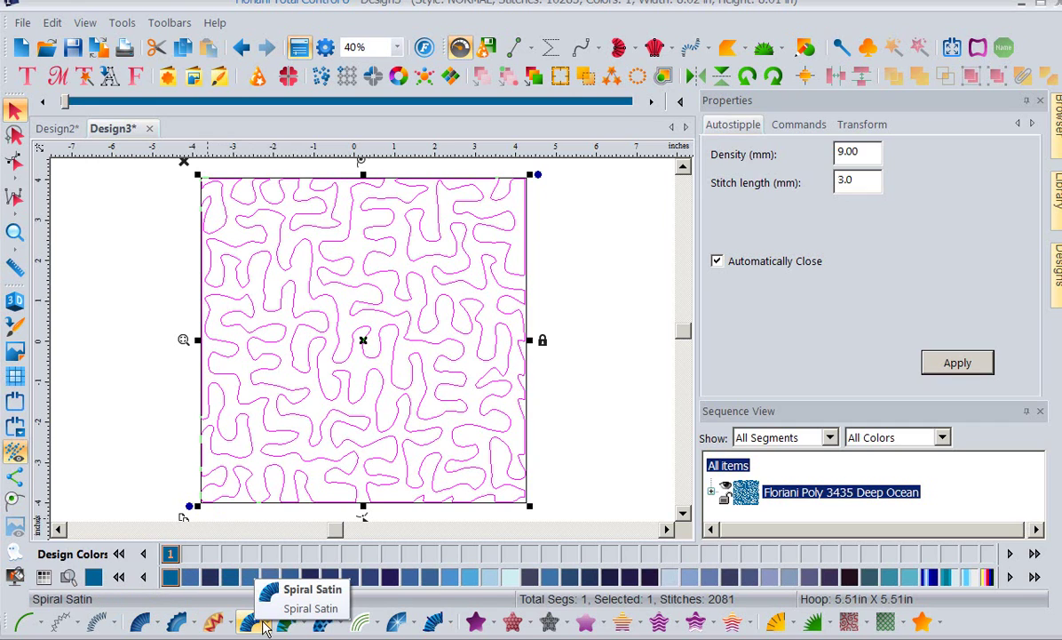
left_click(359, 622)
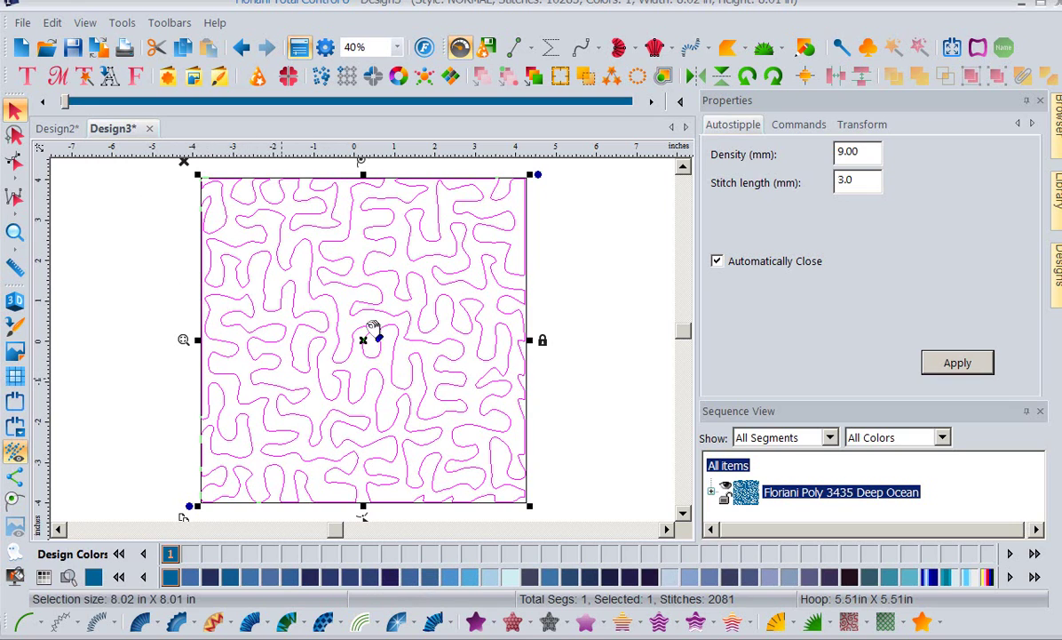
Step: Delete the stippled square and draw an ellipse about 7.0 in wide by 7.1 in high on the design area
key("Delete")
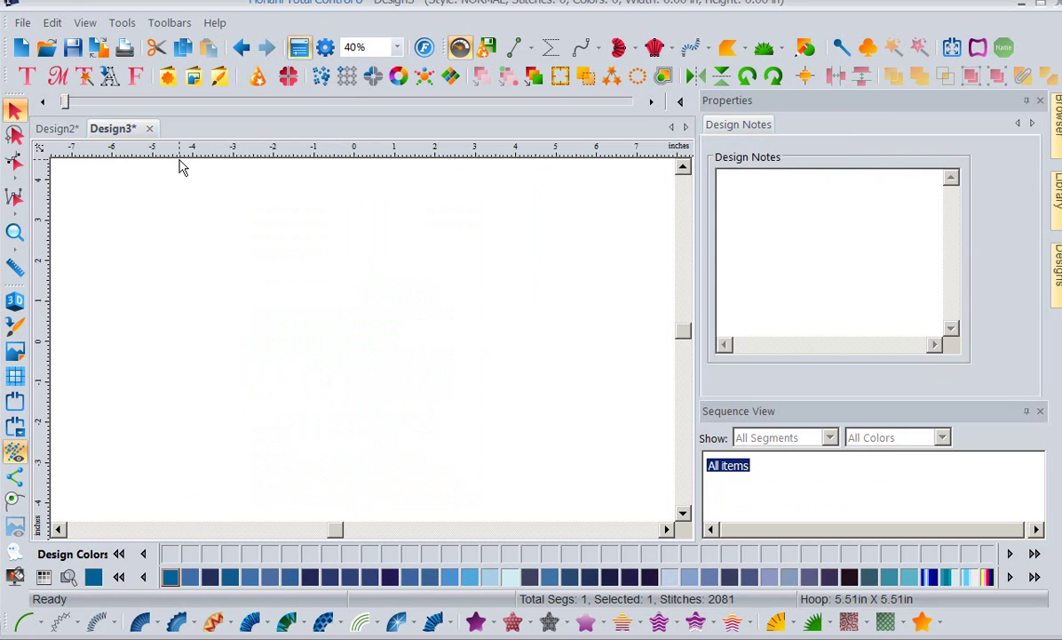
left_click(805, 47)
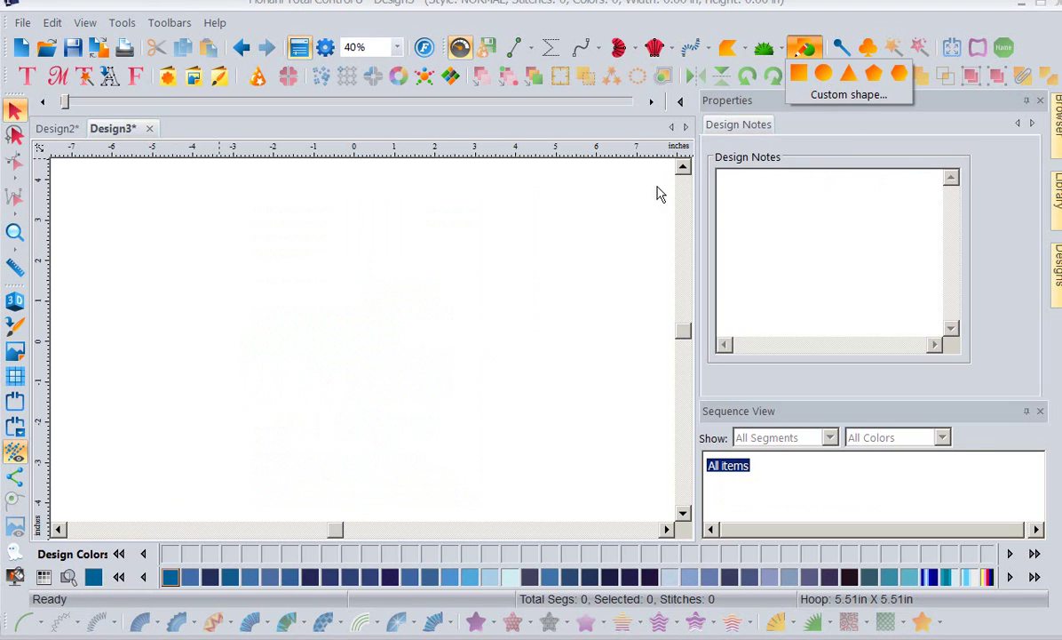
left_click(320, 257)
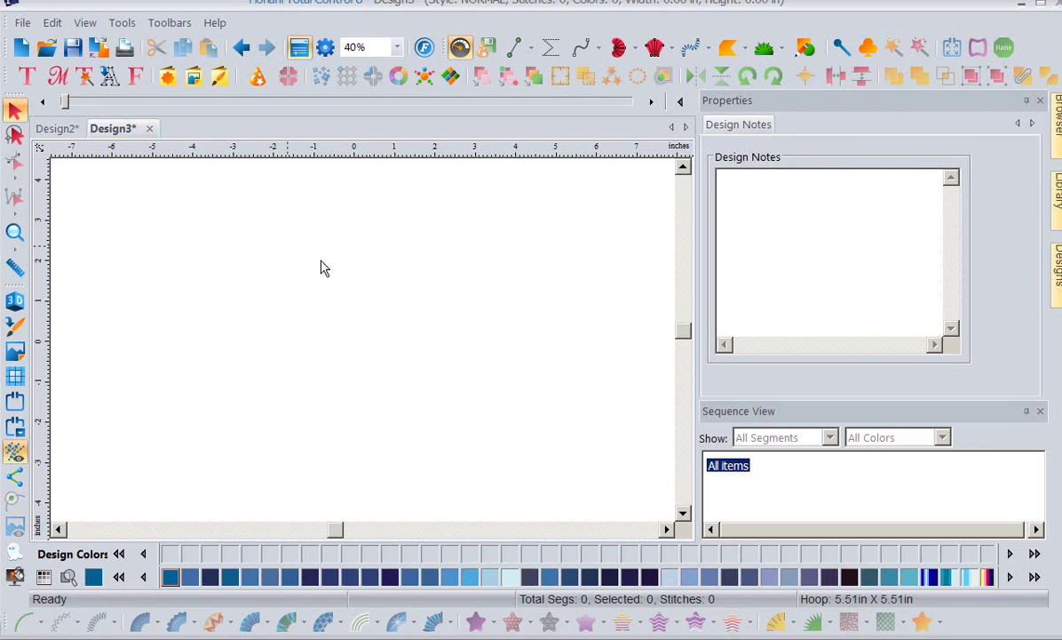
left_click(804, 47)
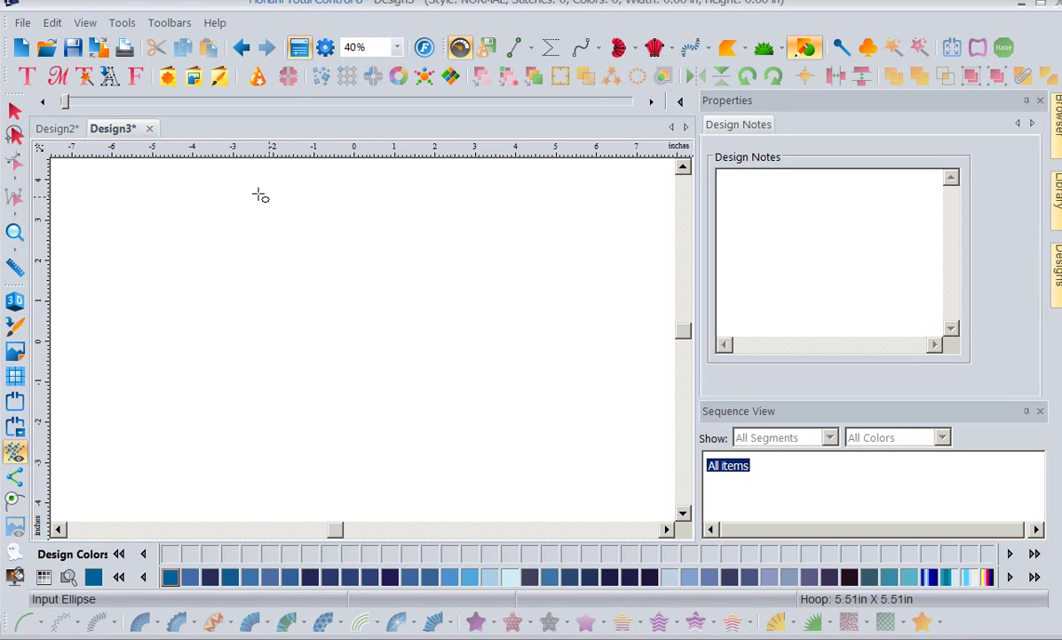
left_click_drag(243, 195, 526, 484)
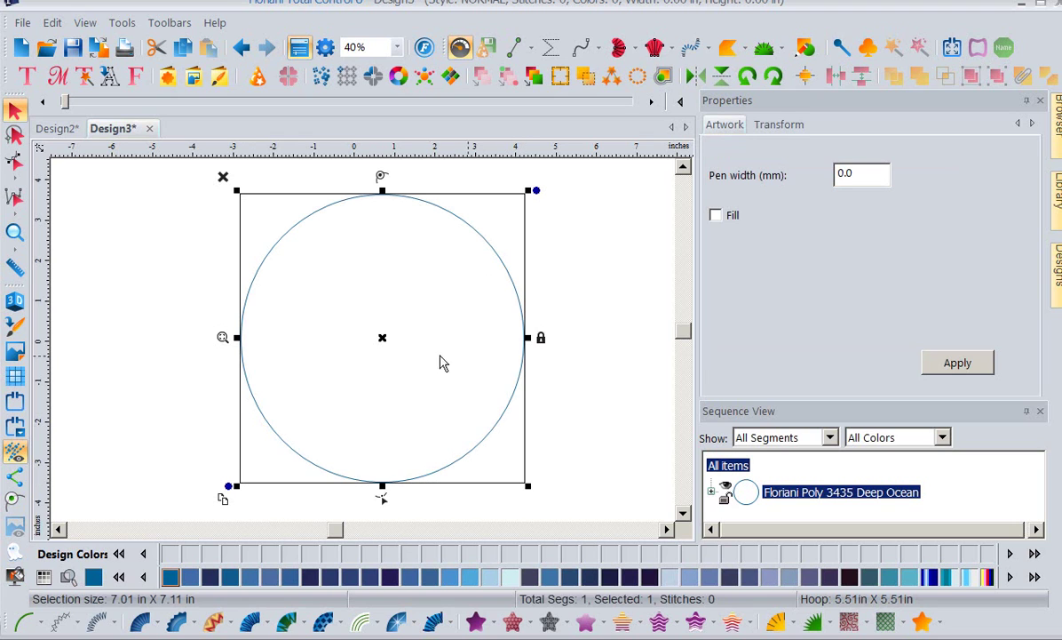
Step: Convert the ellipse to a Contour Satin with one diagonal inclination line running from its lower-left edge to its upper-right edge
left_click(362, 622)
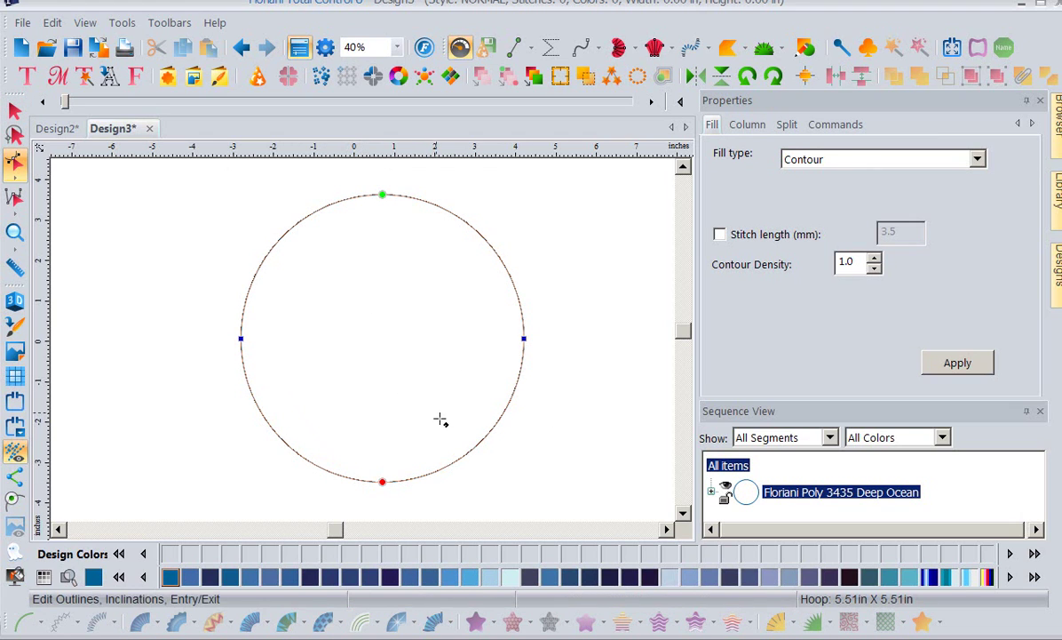
left_click(300, 455)
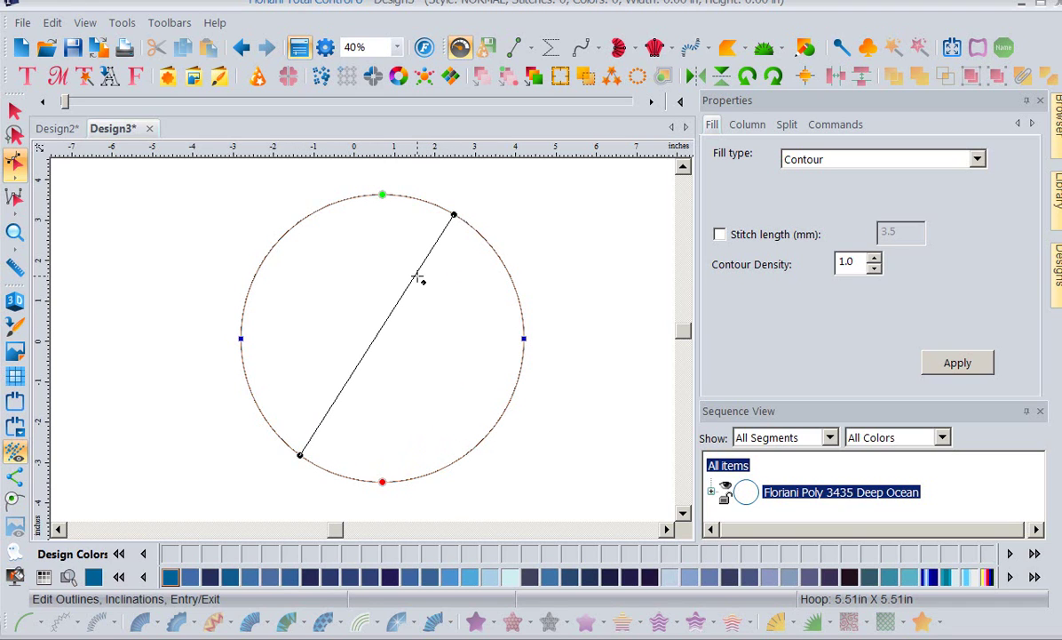
left_click(418, 278)
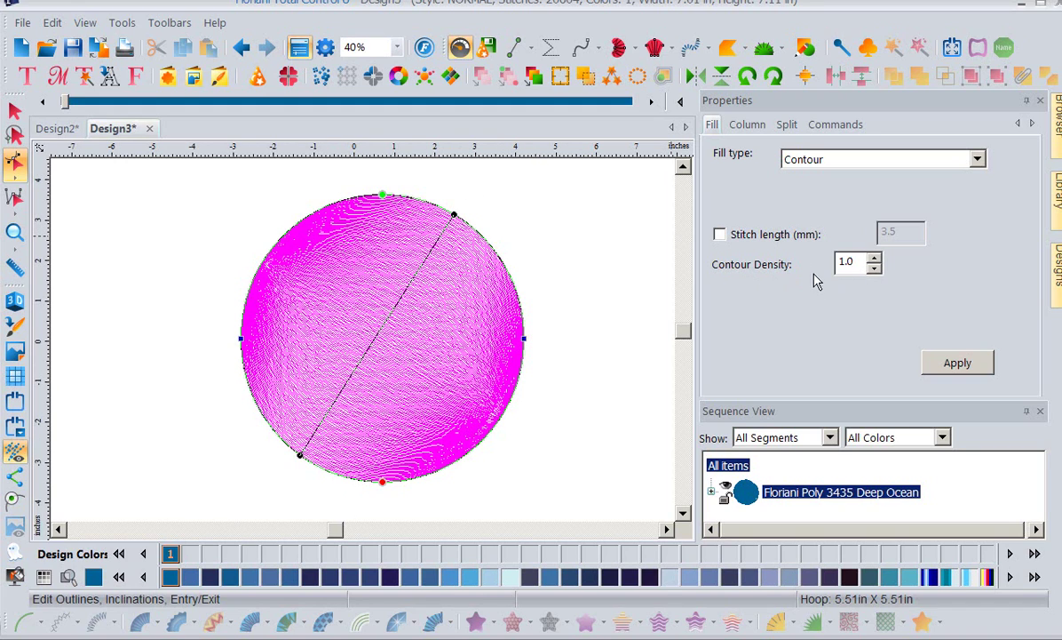
Step: Set the satin ellipse's Contour Density to 9 and apply it
left_click(873, 256)
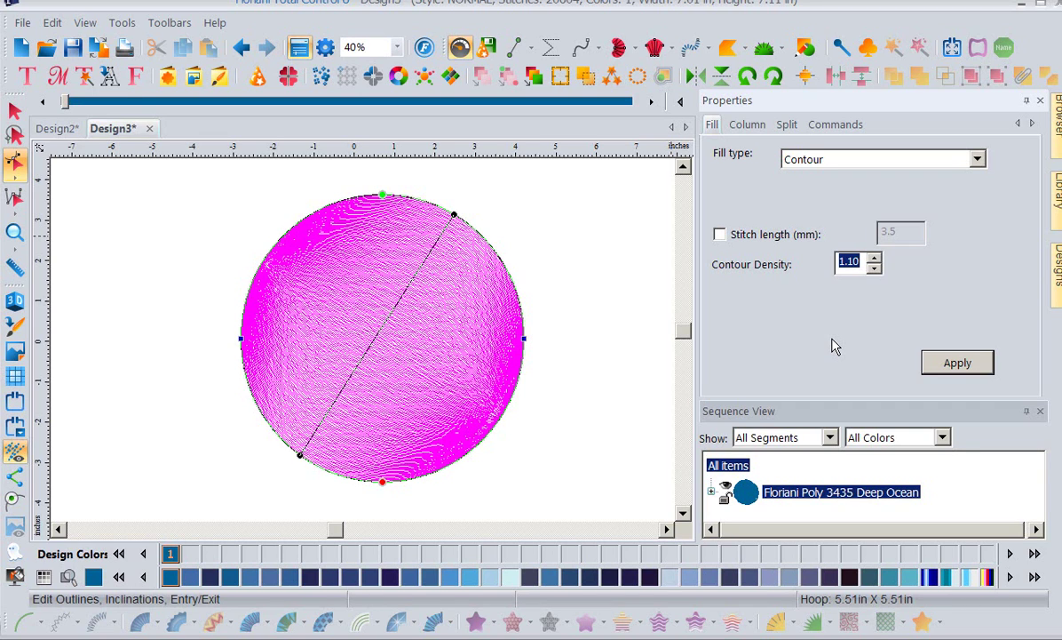
type("9")
left_click(953, 364)
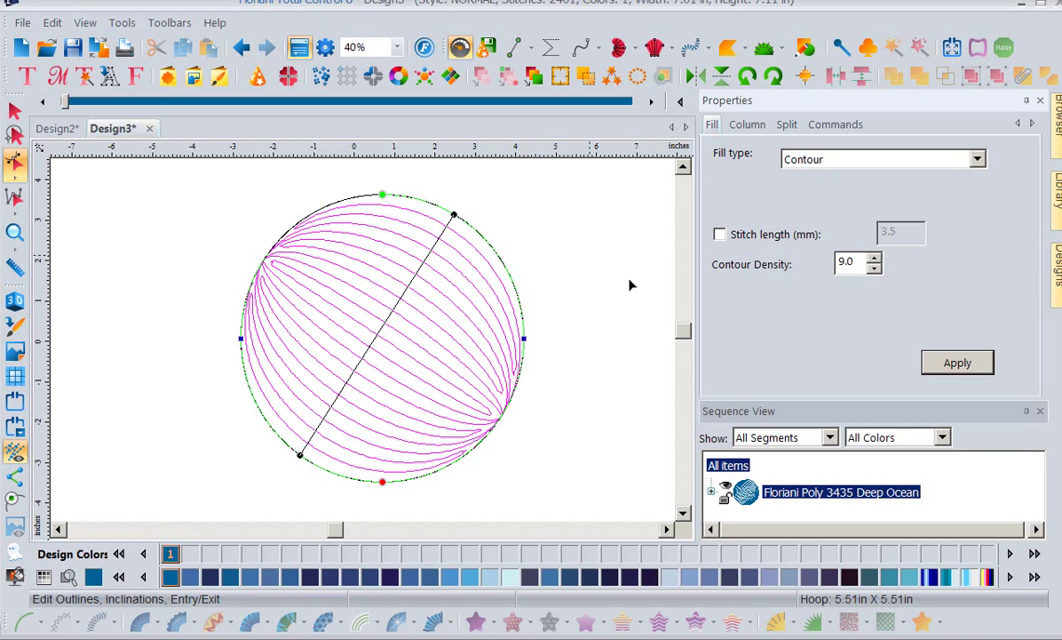
left_click(950, 369)
left_click(557, 303)
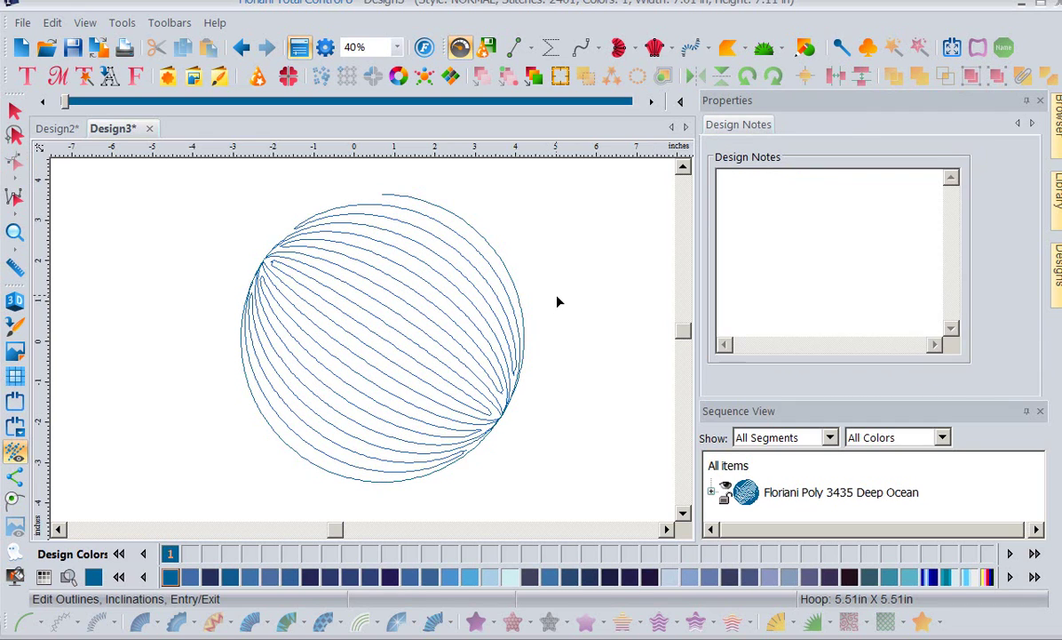
Step: Reshape the ellipse outline slightly by moving the upper curve handle of its left node outward, and regenerate the stitches
left_click(434, 325)
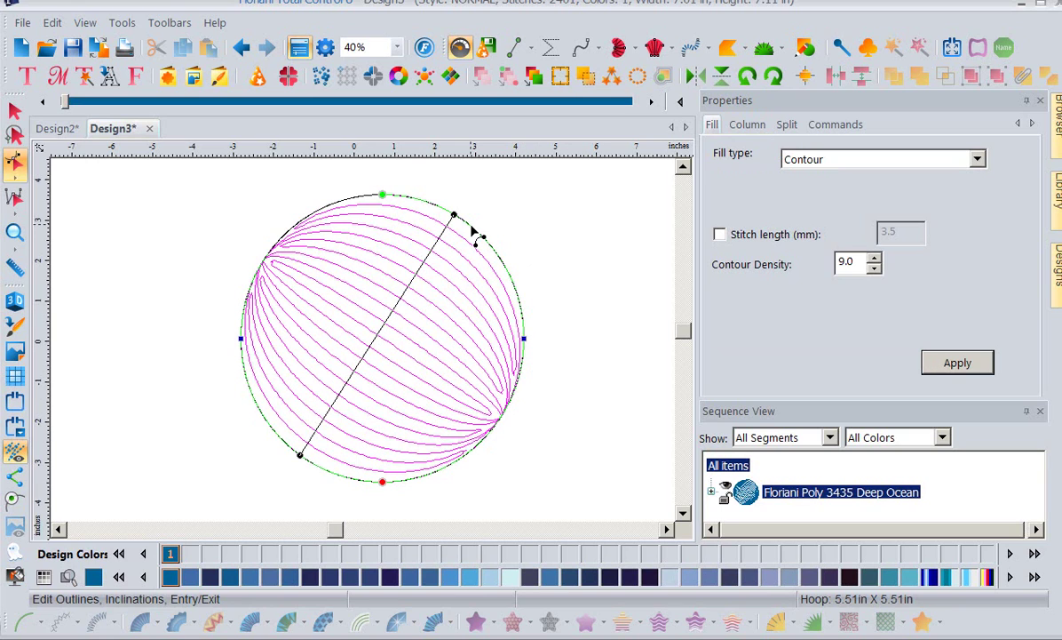
left_click(298, 216)
mouse_move(241, 258)
left_mouse_down()
mouse_move(184, 255)
mouse_move(238, 255)
left_mouse_up()
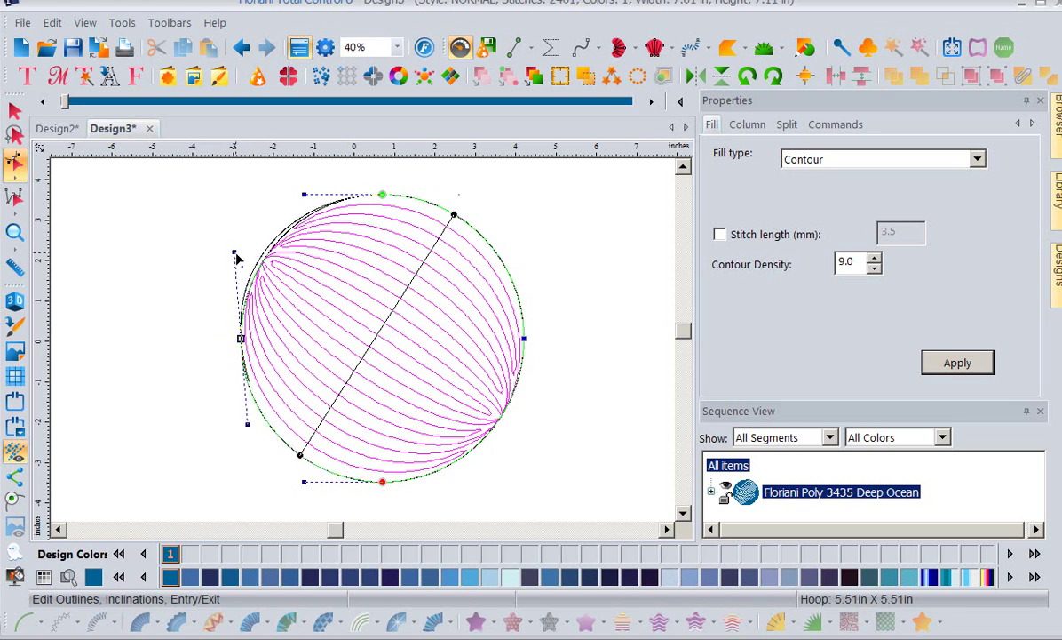
left_click(564, 374)
left_click(564, 374)
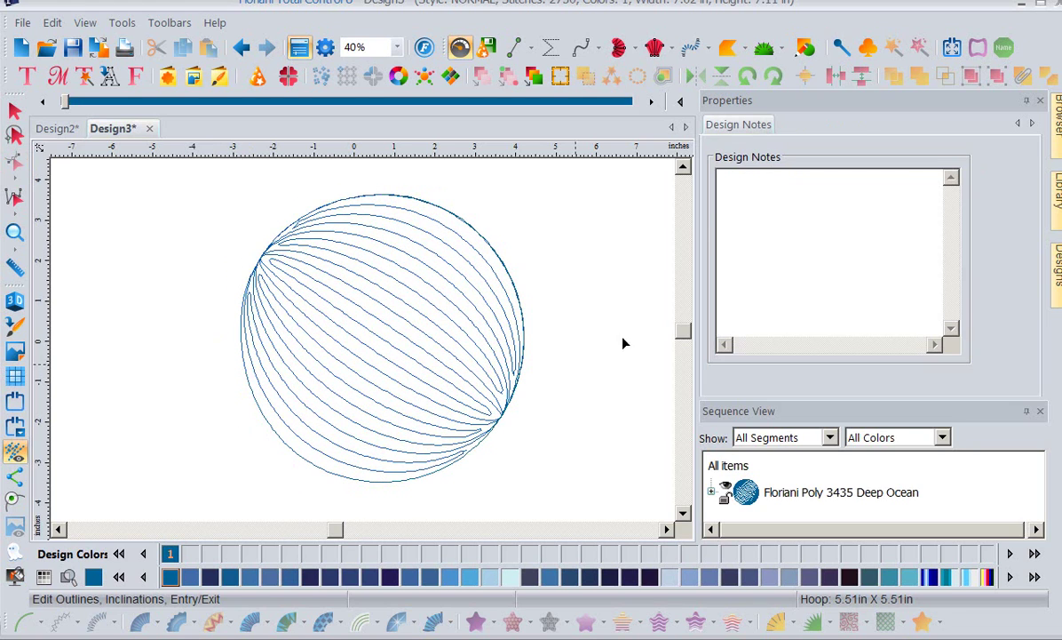
Step: Save the ellipse's contour settings as a Contour Satin preset named "9"
left_click(14, 110)
left_click(344, 207)
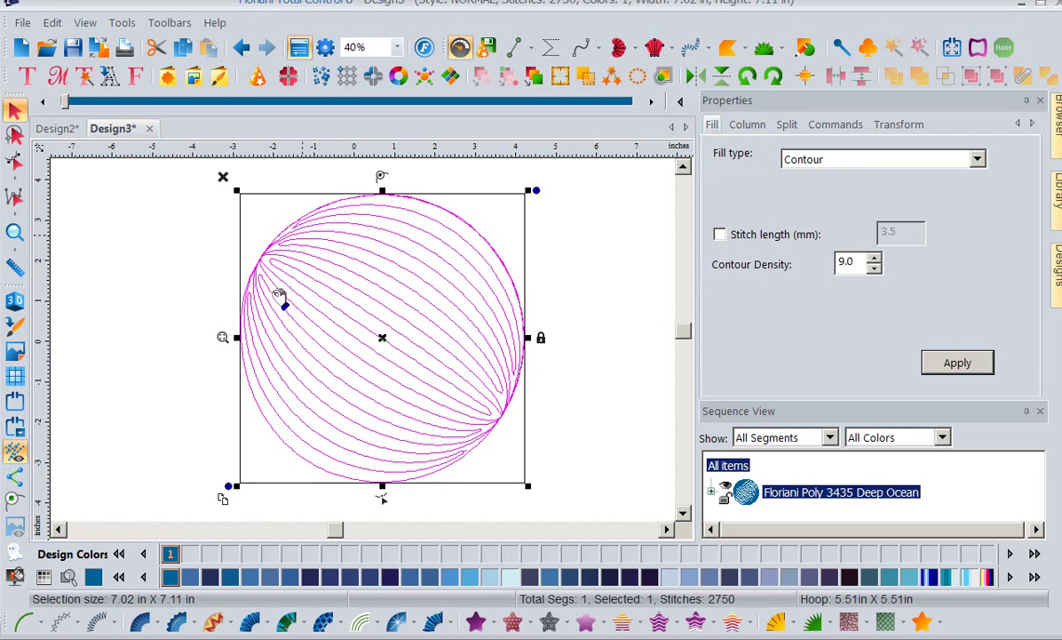
right_click(379, 627)
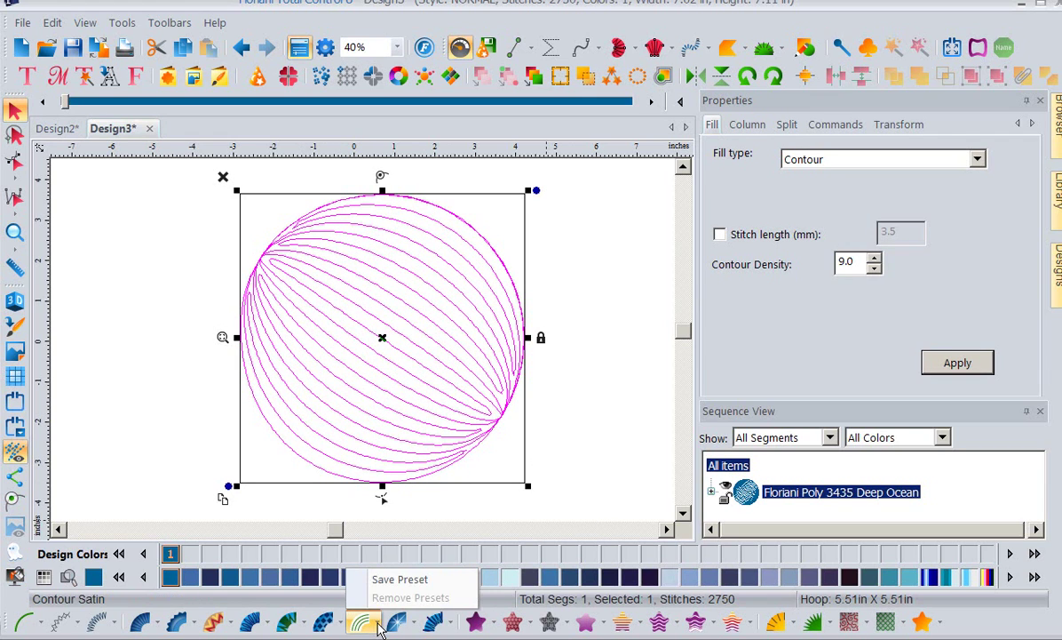
left_click(396, 579)
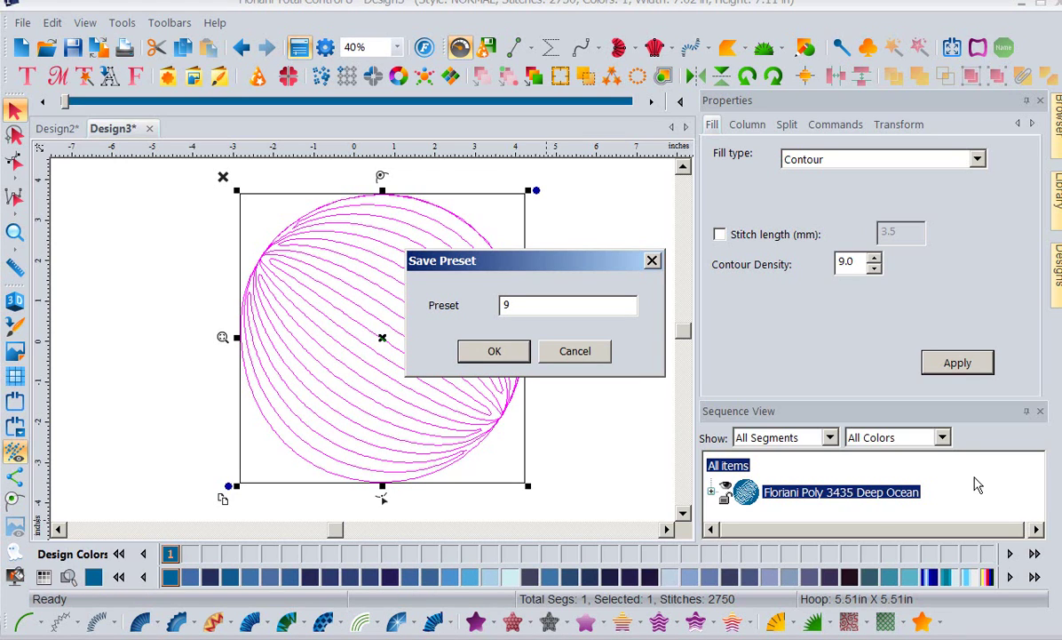
left_click(511, 354)
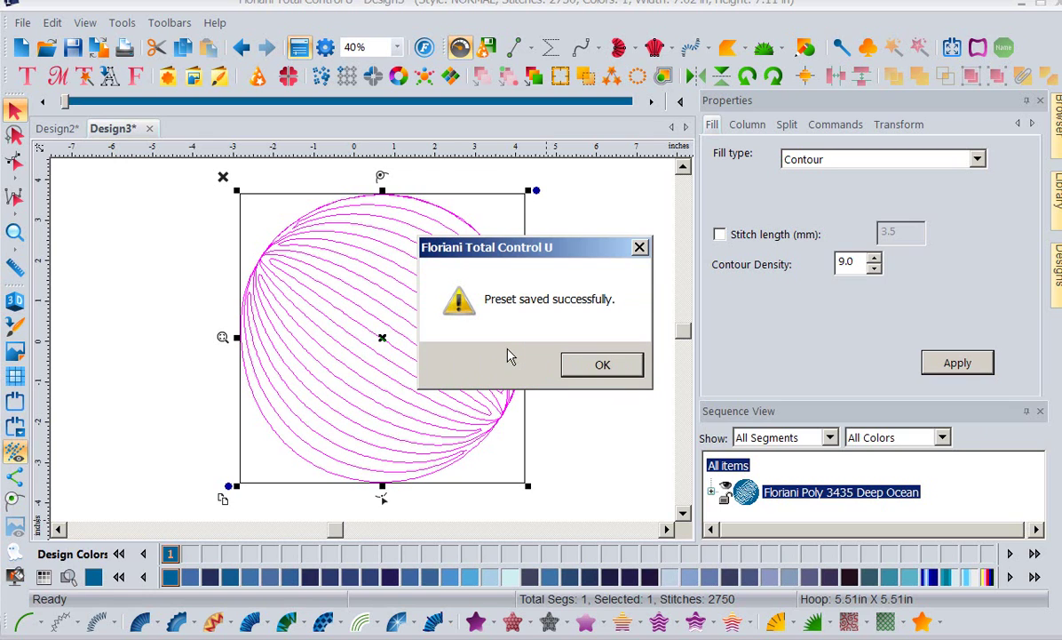
left_click(592, 375)
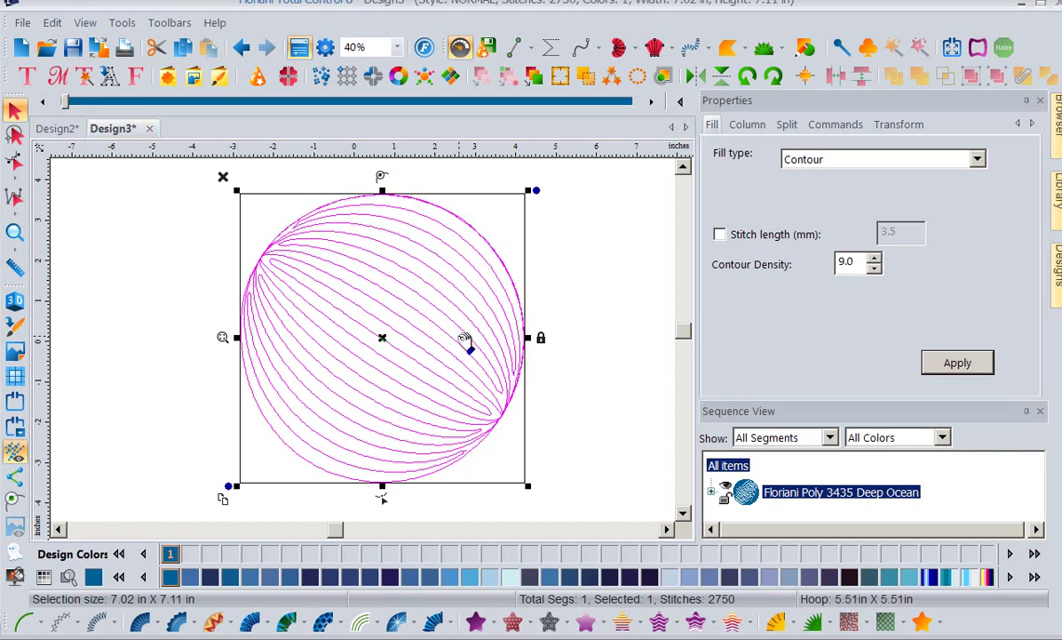
Step: Set the ellipse's Contour Density to 3, apply it, and show the stitches in 3D
double_click(854, 262)
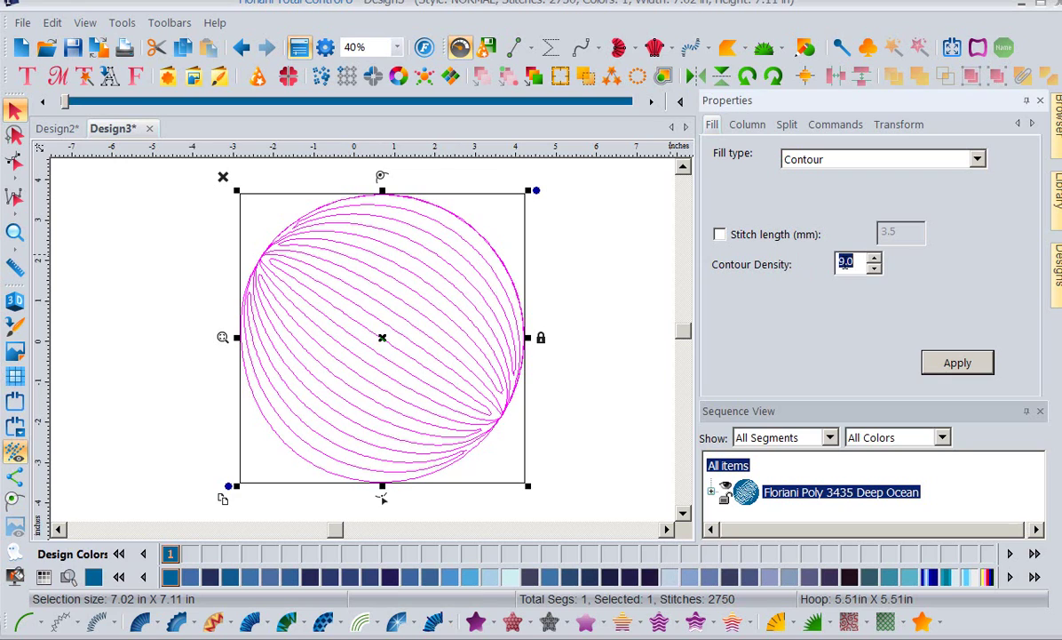
type("3")
left_click(974, 367)
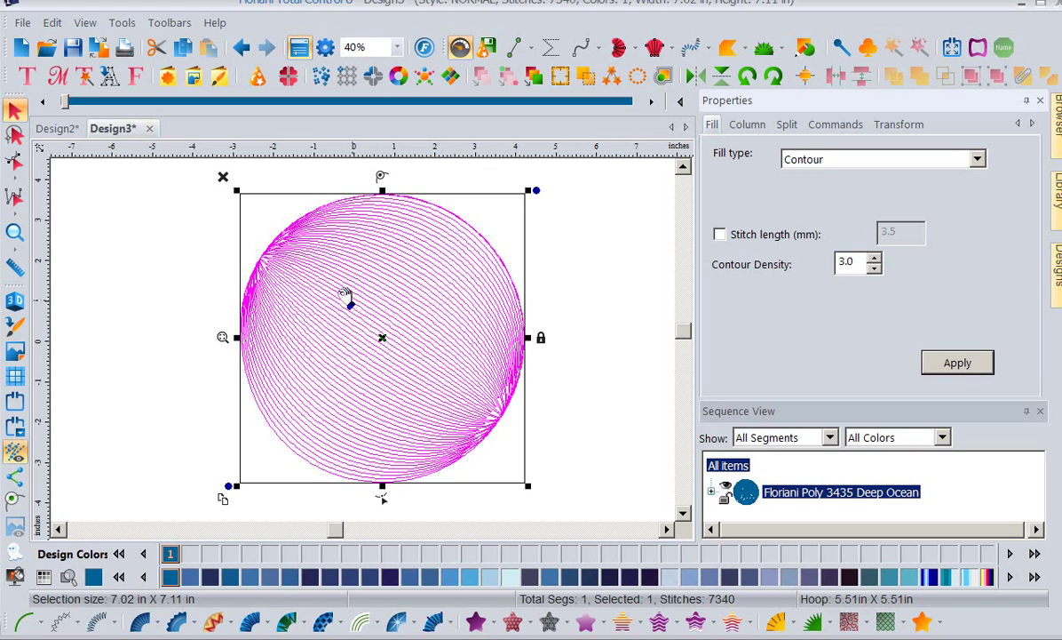
left_click(15, 301)
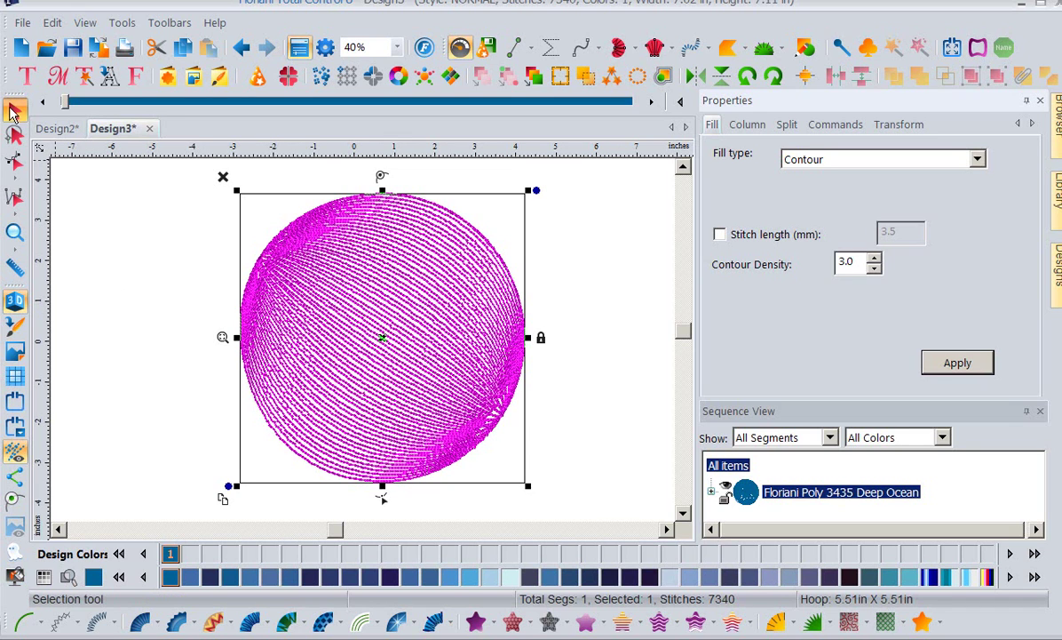
left_click_drag(213, 245, 140, 209)
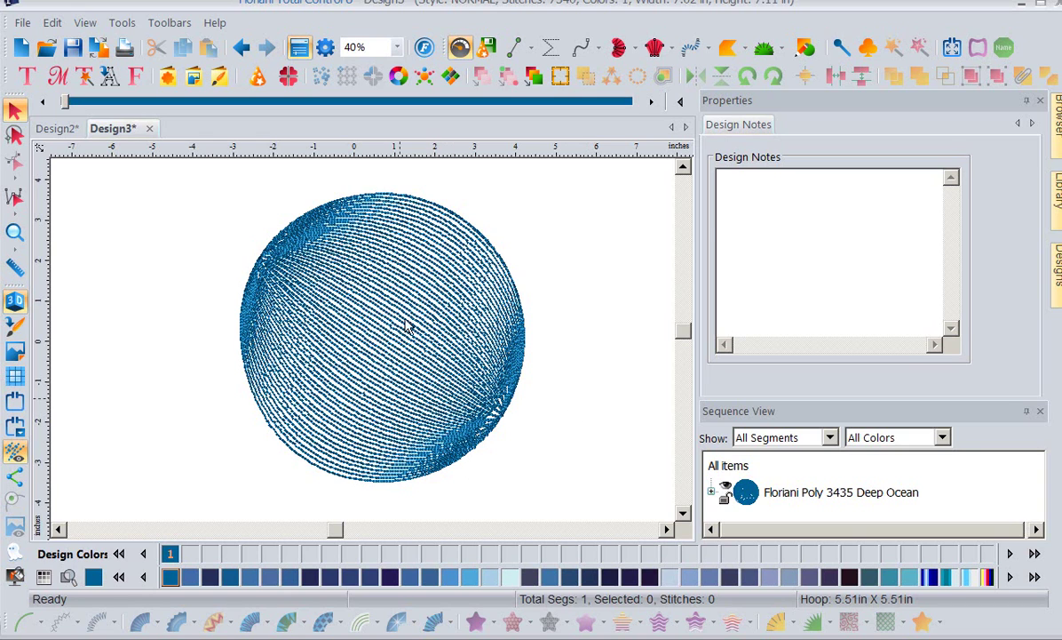
Step: Save the ellipse's current contour settings as a Contour Satin preset named "3"
left_click(397, 247)
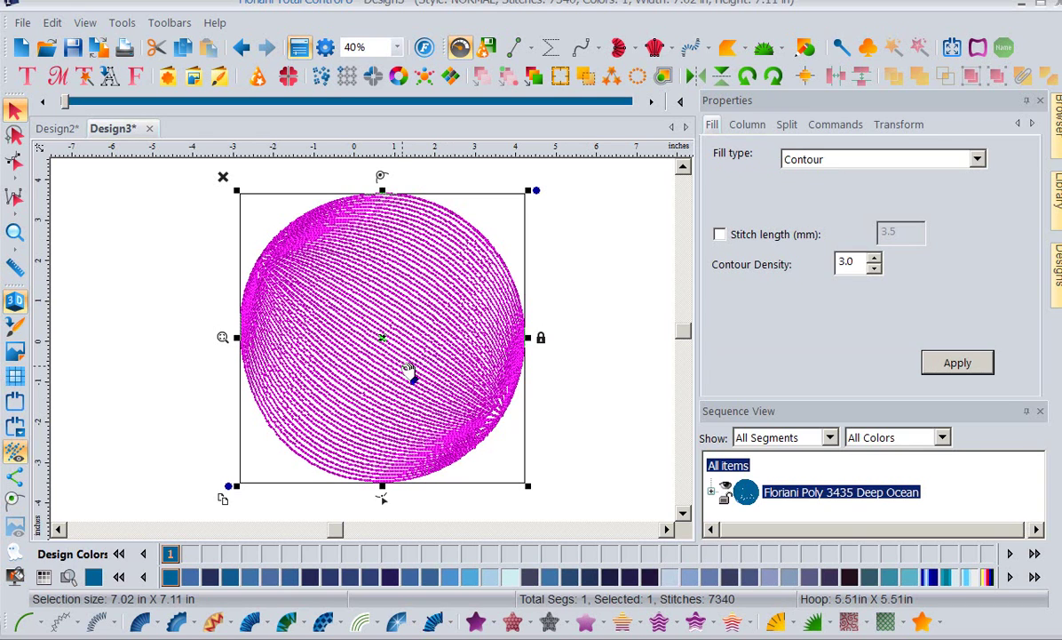
left_click(376, 625)
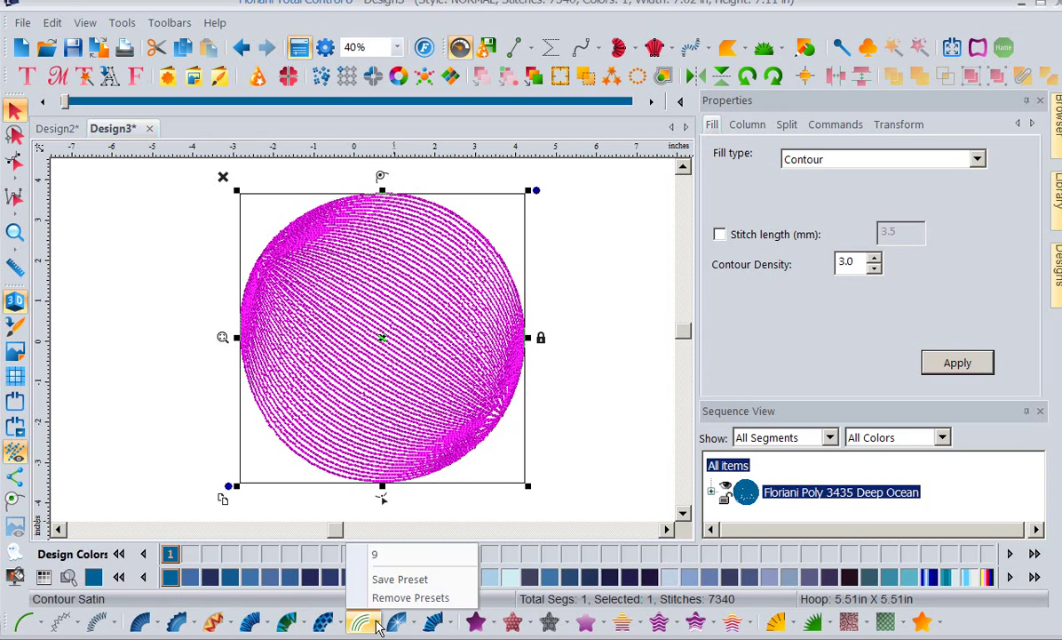
left_click(402, 582)
type("3")
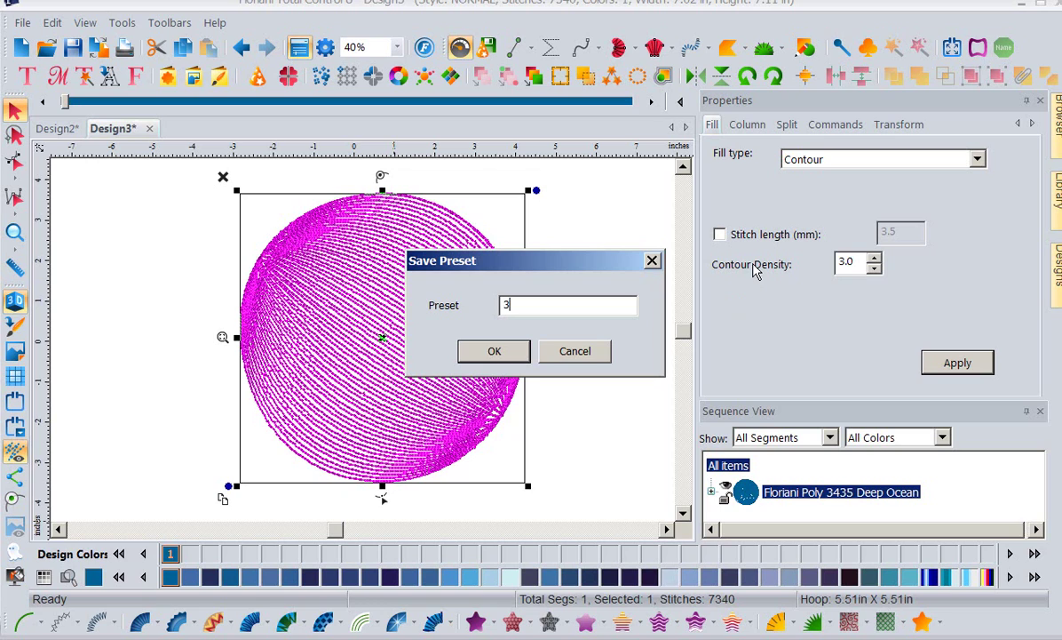
left_click(491, 351)
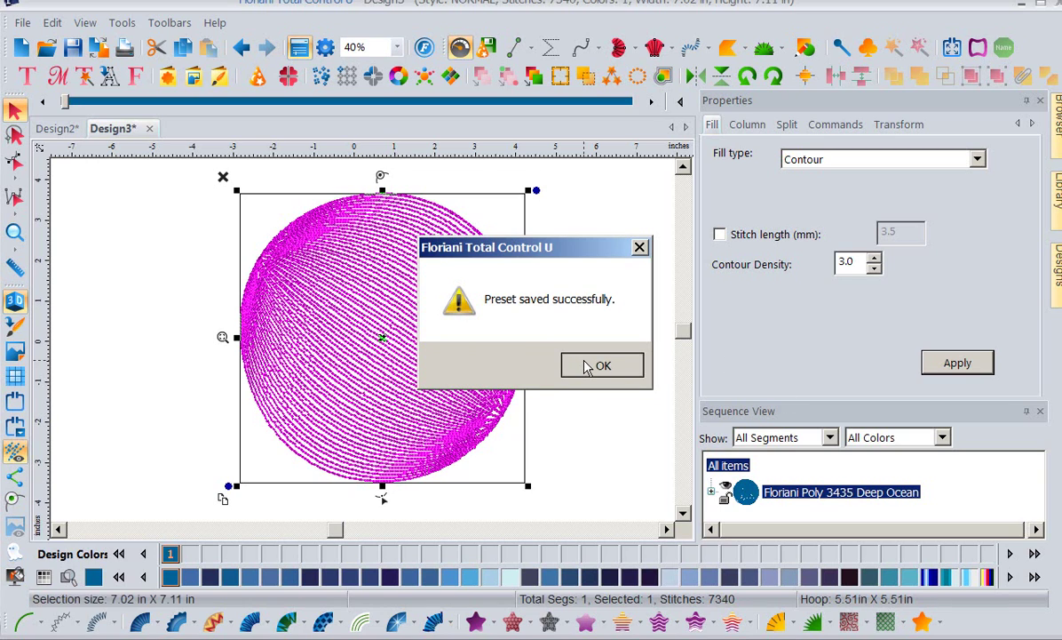
left_click(584, 365)
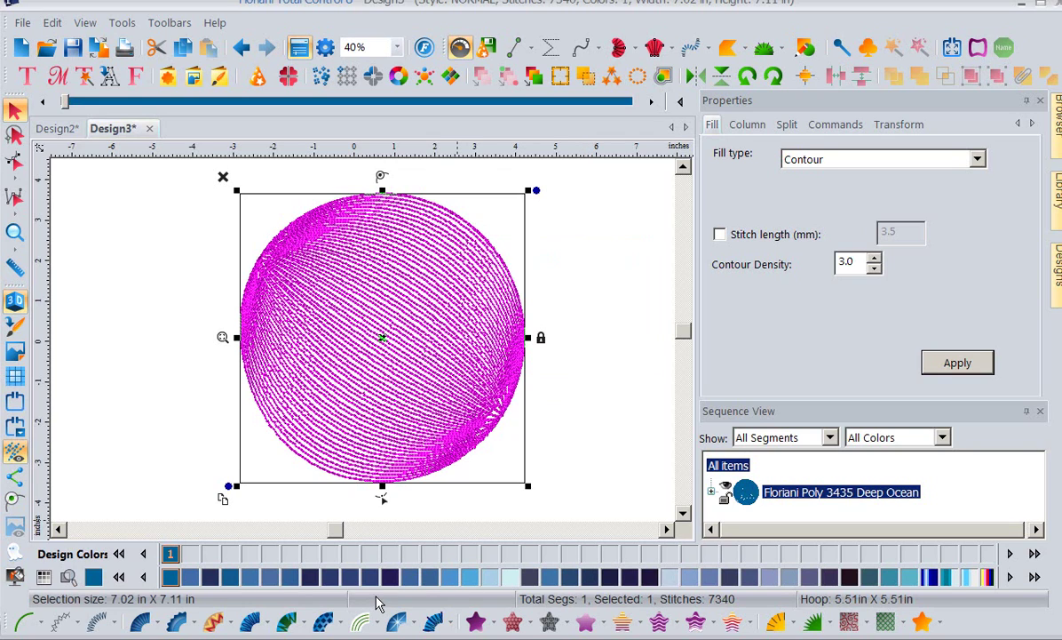
Step: Remove the Contour Satin preset "3" and check the list of saved presets
left_click(377, 625)
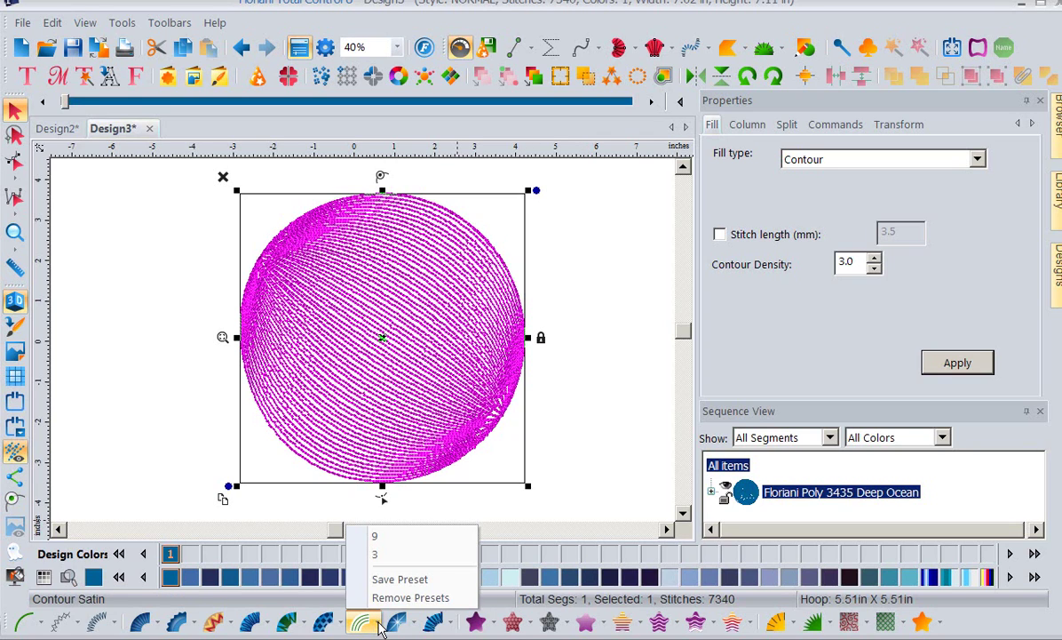
left_click(341, 627)
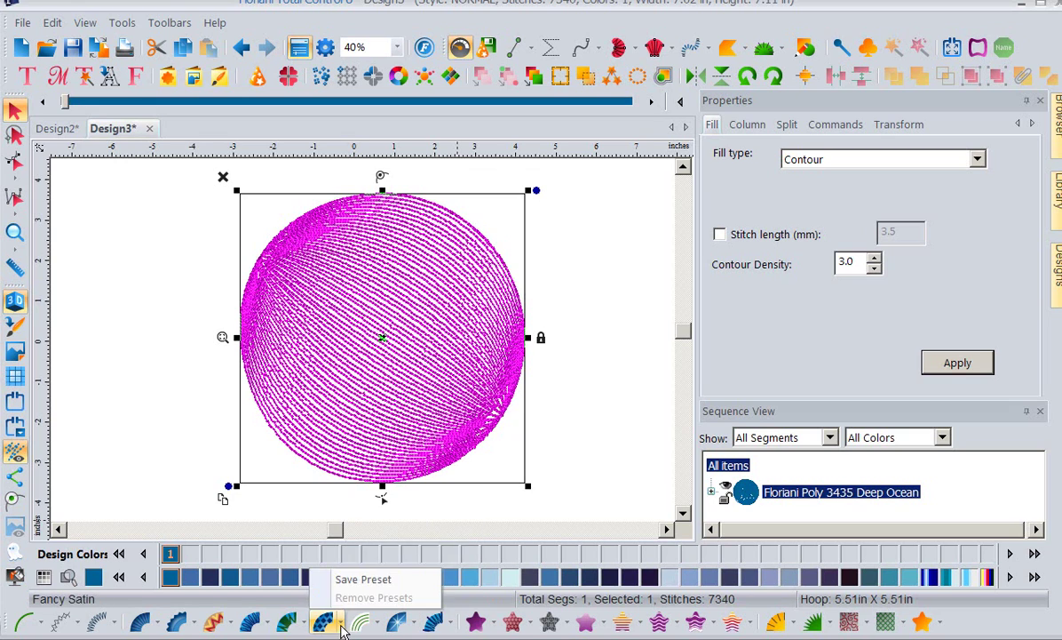
left_click(376, 624)
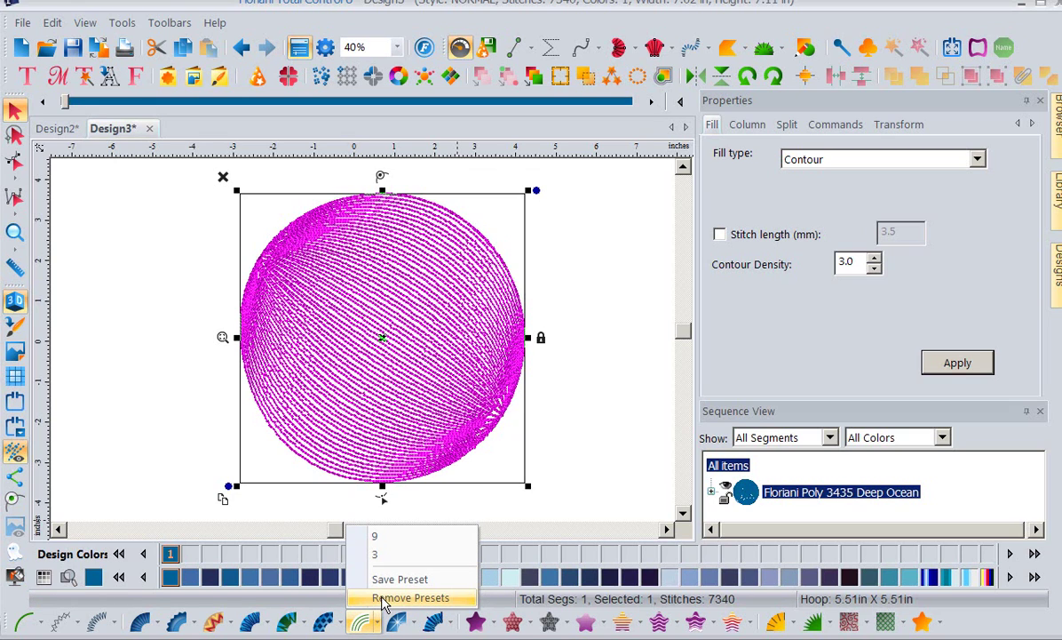
left_click(384, 598)
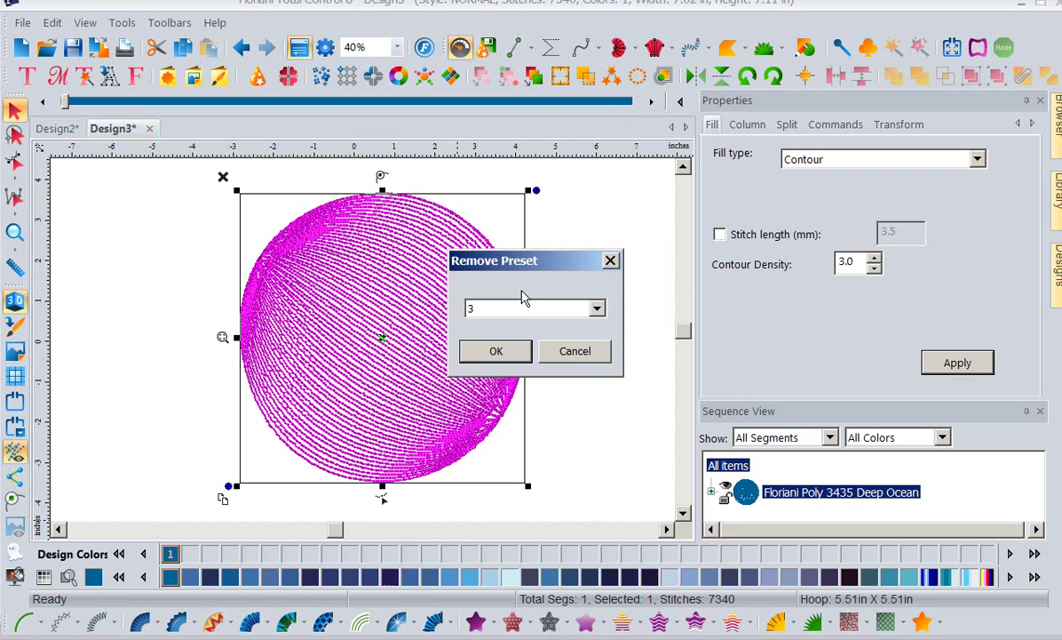
left_click(503, 353)
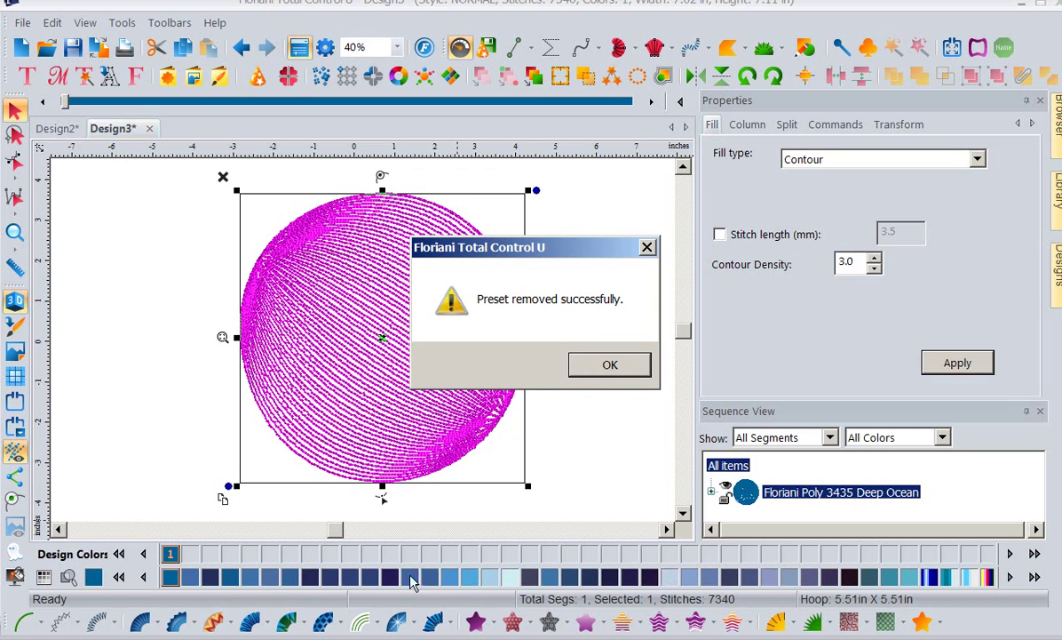
left_click(611, 364)
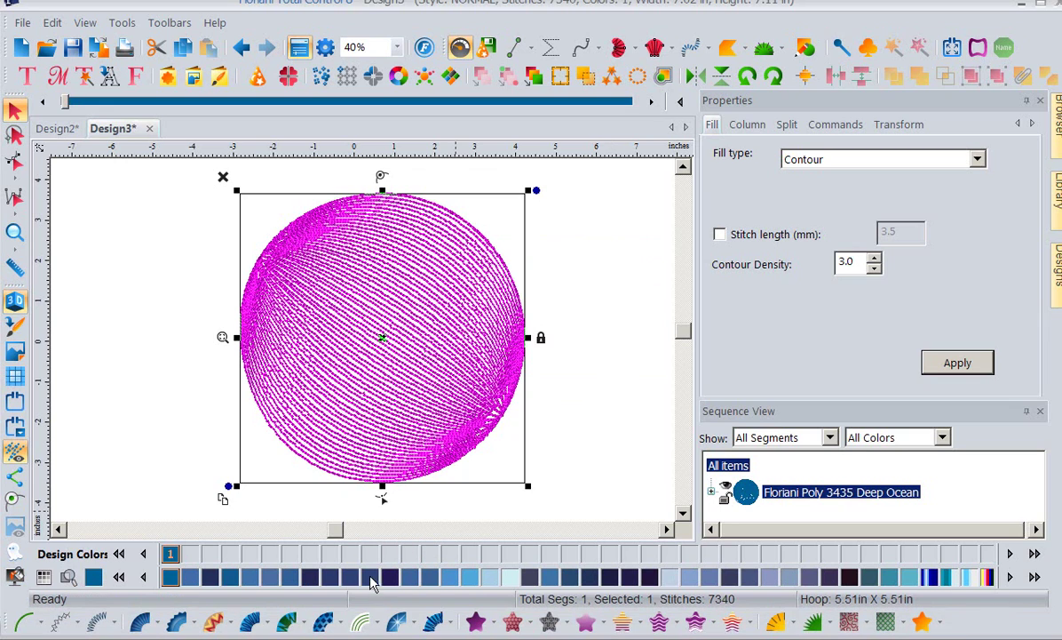
left_click(377, 620)
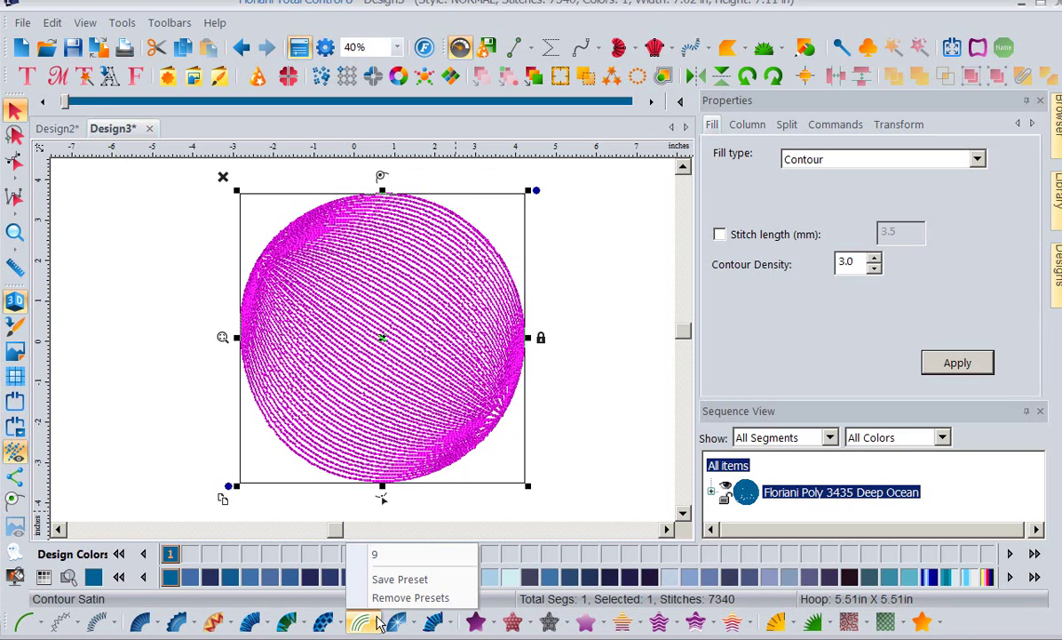
left_click(594, 447)
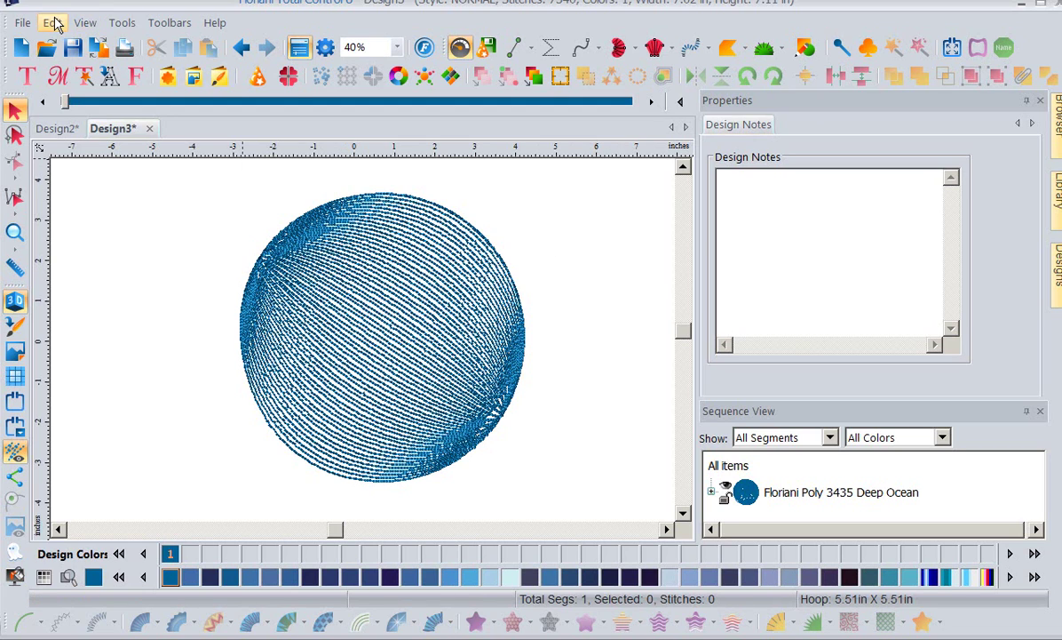
Step: Look up the commands for importing and exporting presets
left_click(121, 25)
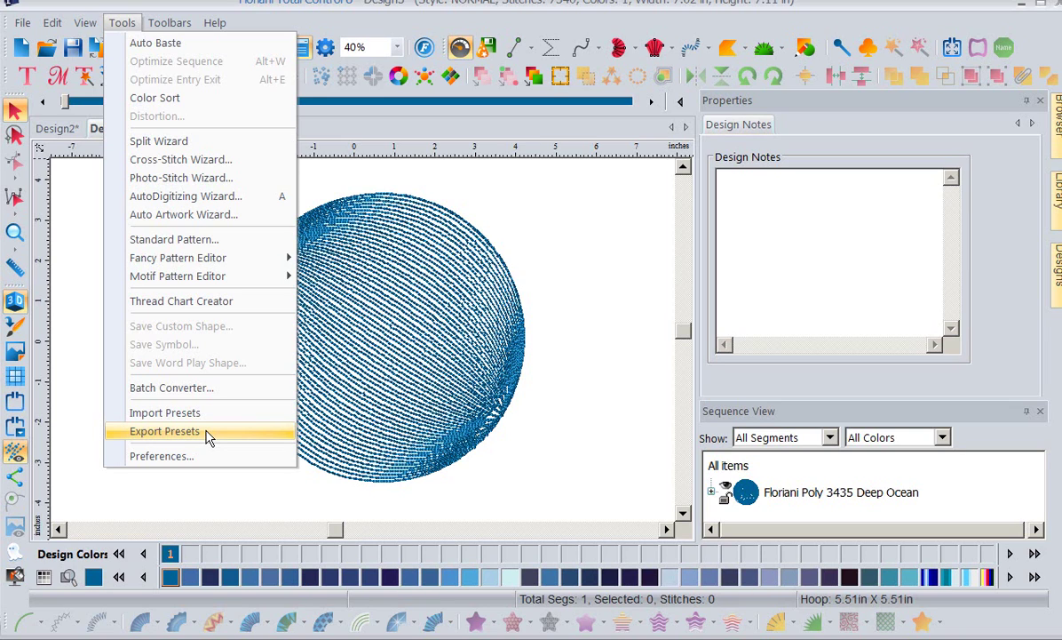
left_click(537, 290)
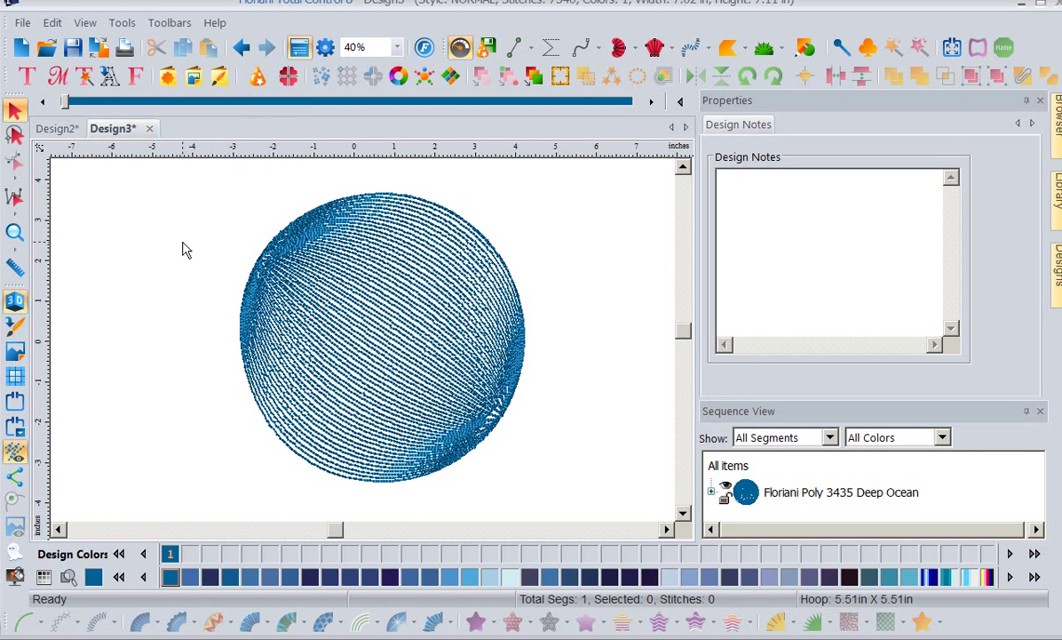
Step: Start a new design and draw an ellipse about 3.01 in wide and 2.95 in high
left_click(20, 50)
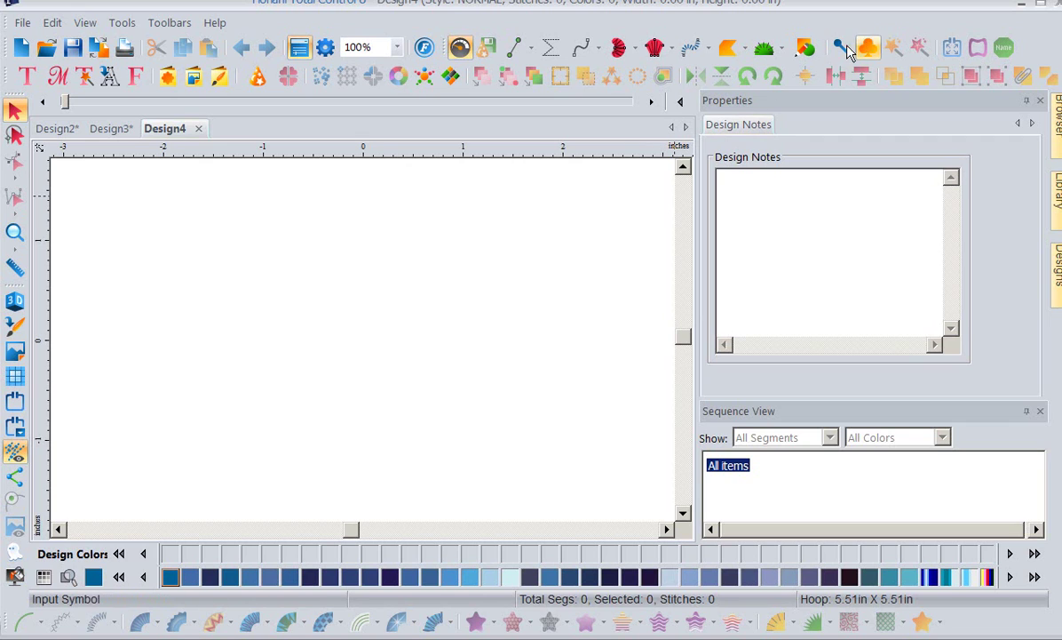
left_click(806, 47)
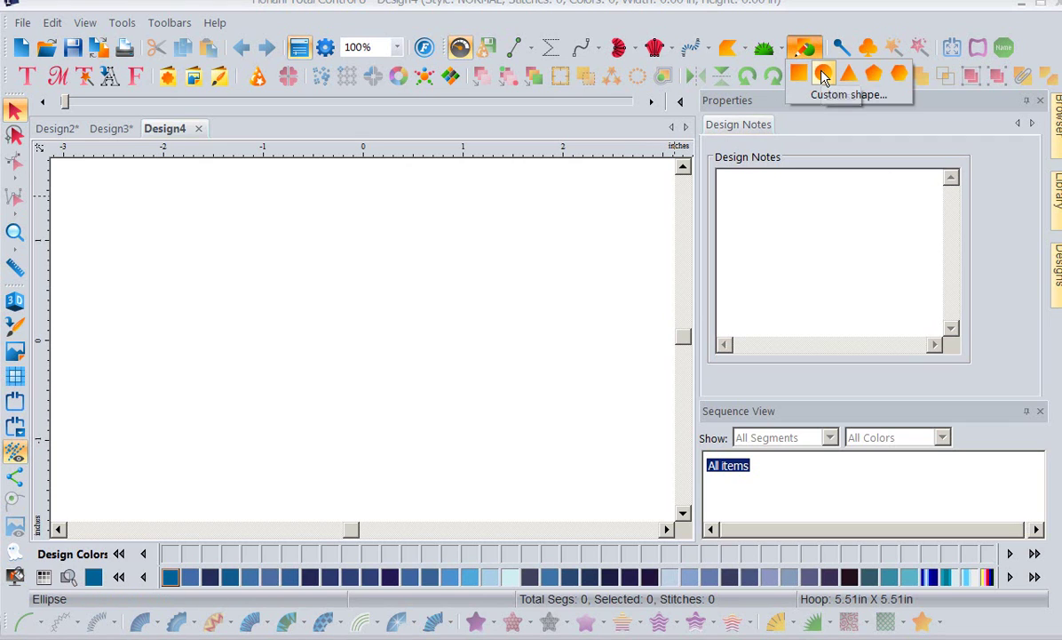
left_click(823, 74)
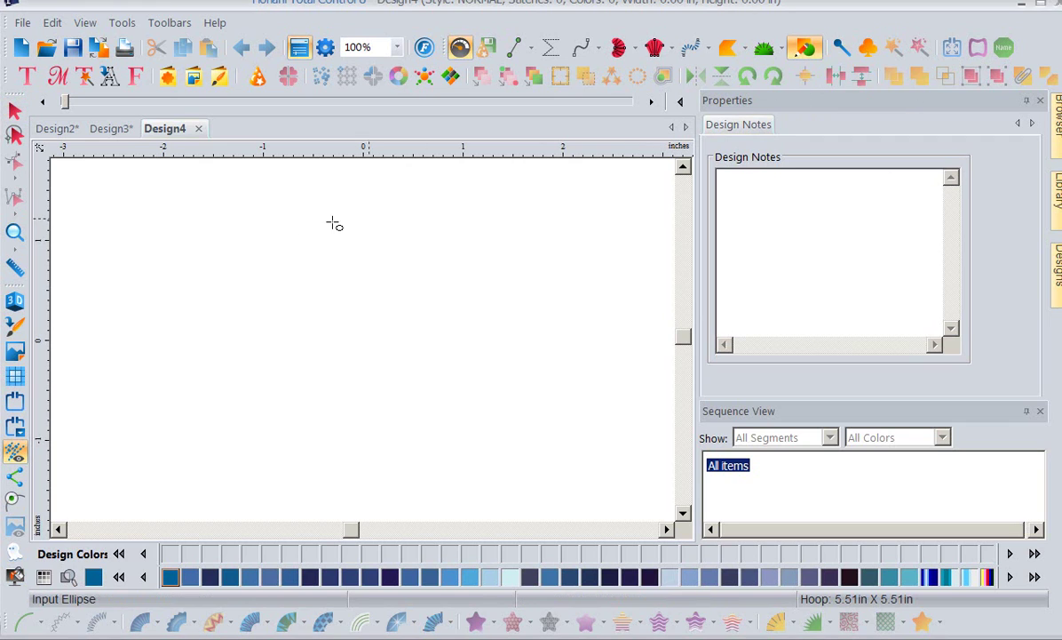
left_click_drag(223, 199, 526, 498)
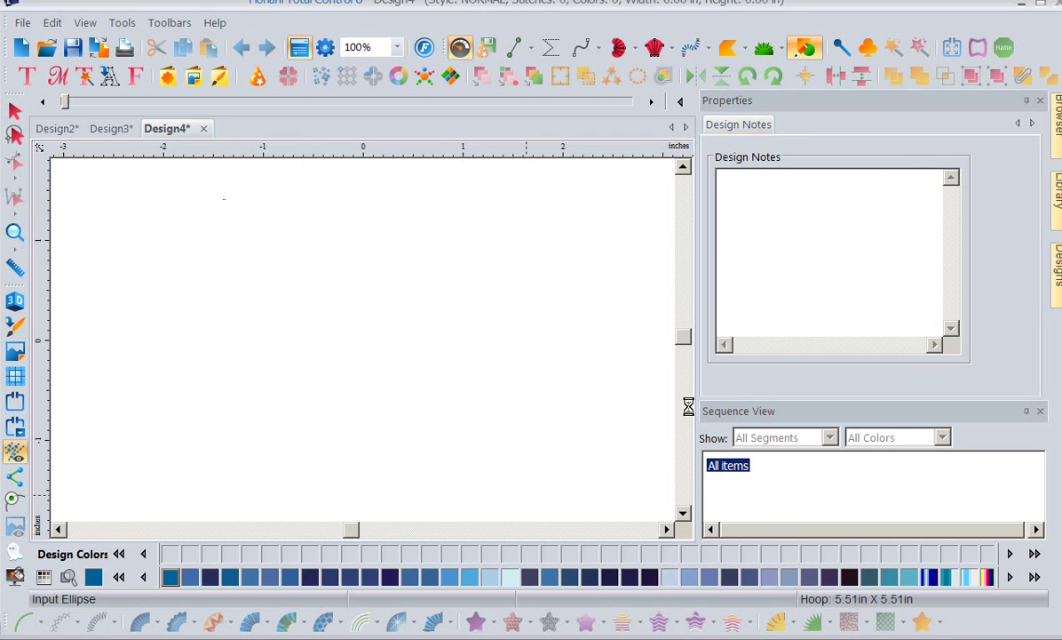
Step: Resize the ellipse to a width of 6 in and a height of 6 in
left_click(779, 125)
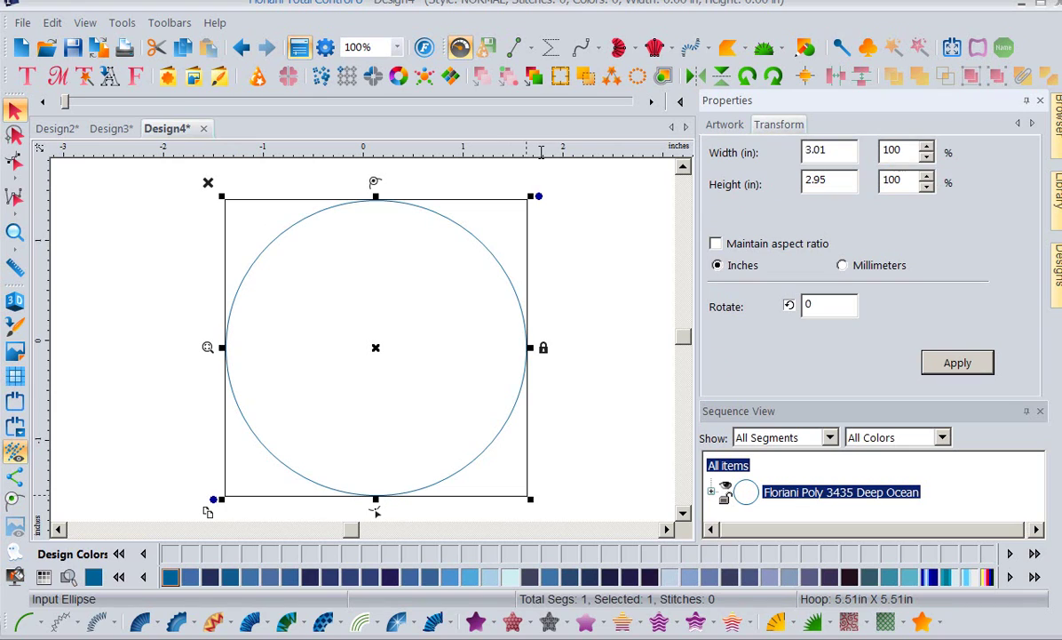
left_click_drag(842, 150, 787, 149)
type("6")
key("Tab")
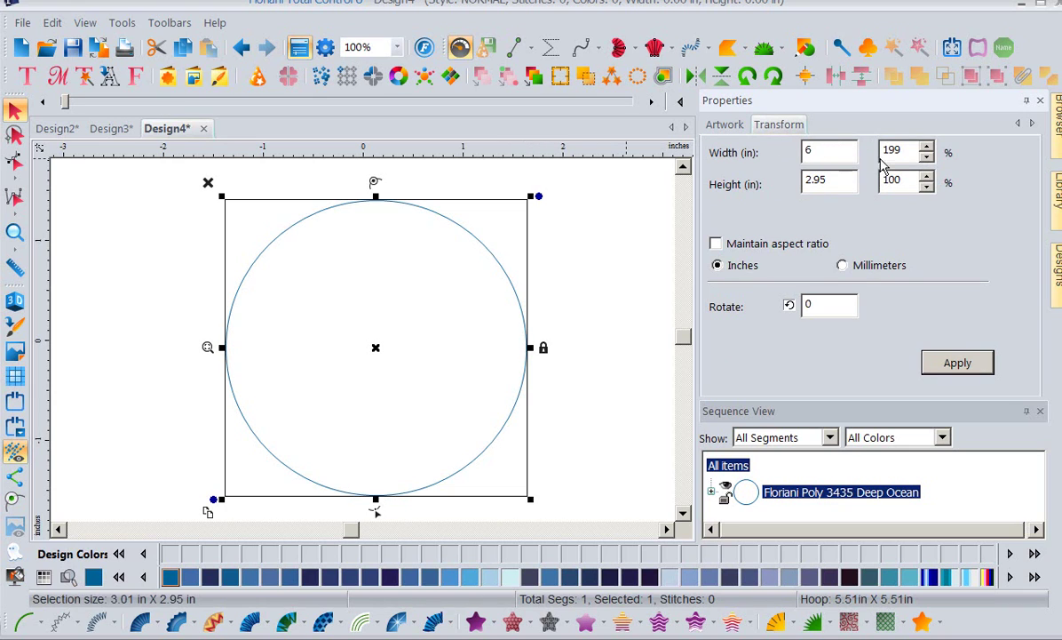
key("Tab")
type("6")
left_click(973, 363)
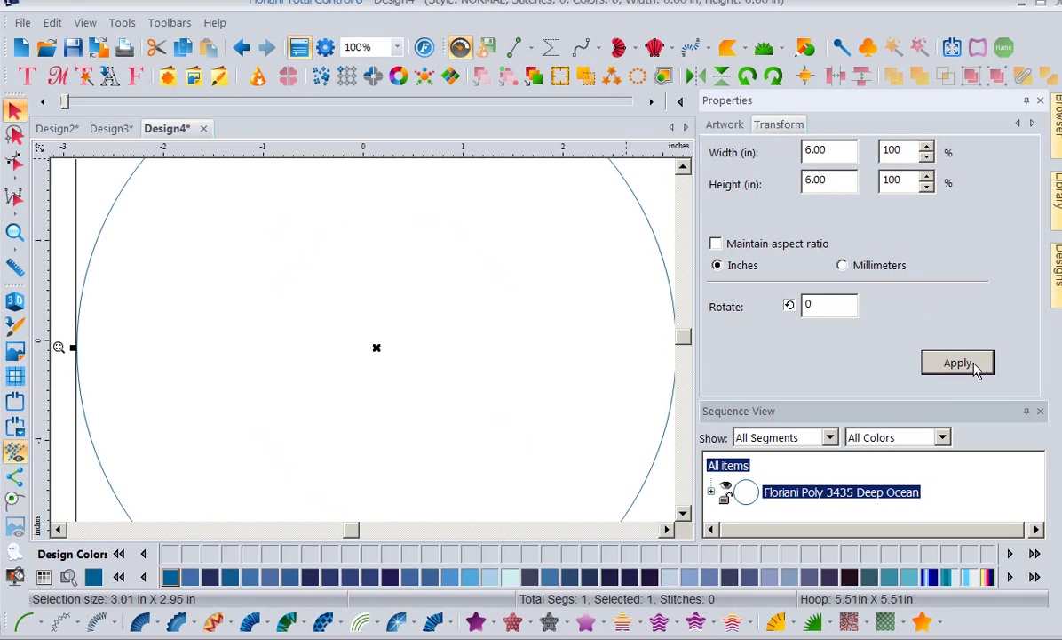
Step: Browse the design library to the WAF folder of Floriani Designs > Forever Tattoo > embroidery designs and show its designs
left_click(1056, 264)
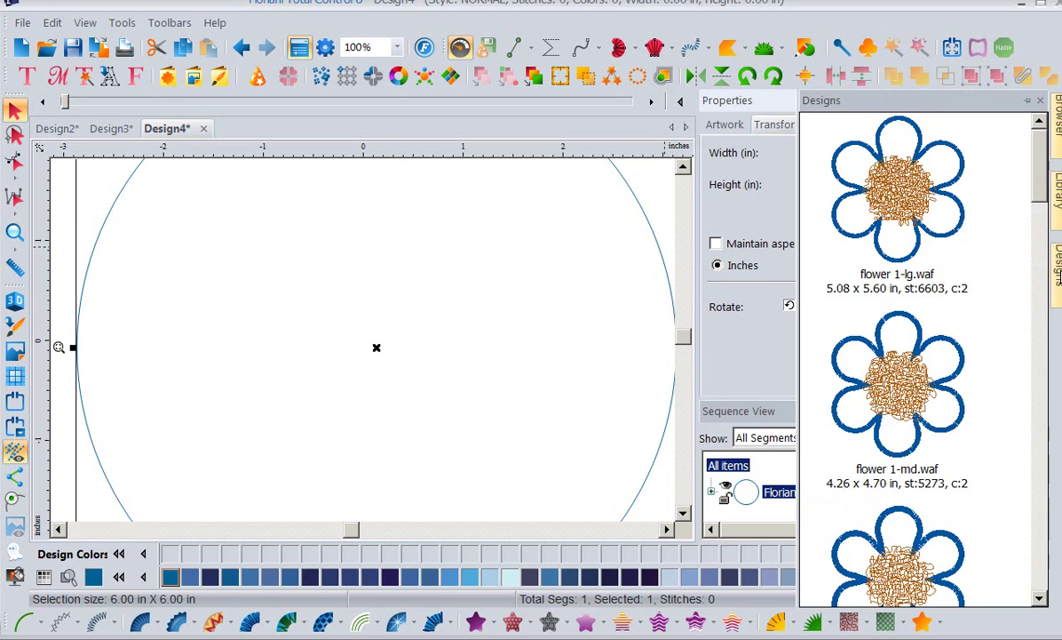
left_click(1058, 205)
scroll(1044, 282, "down", 3)
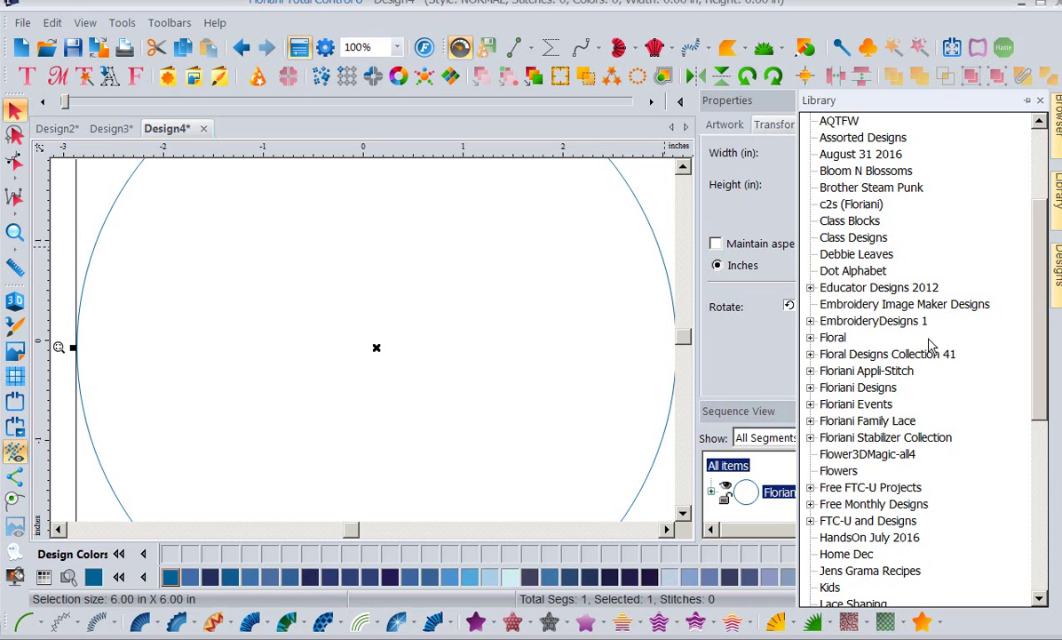
left_click(810, 389)
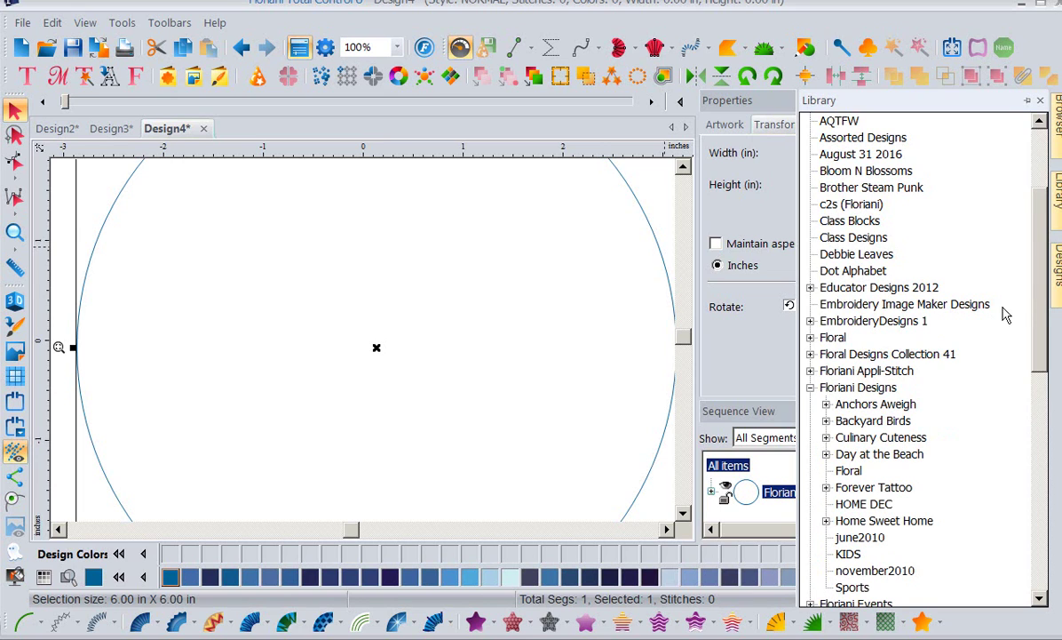
scroll(1036, 311, "down", 2)
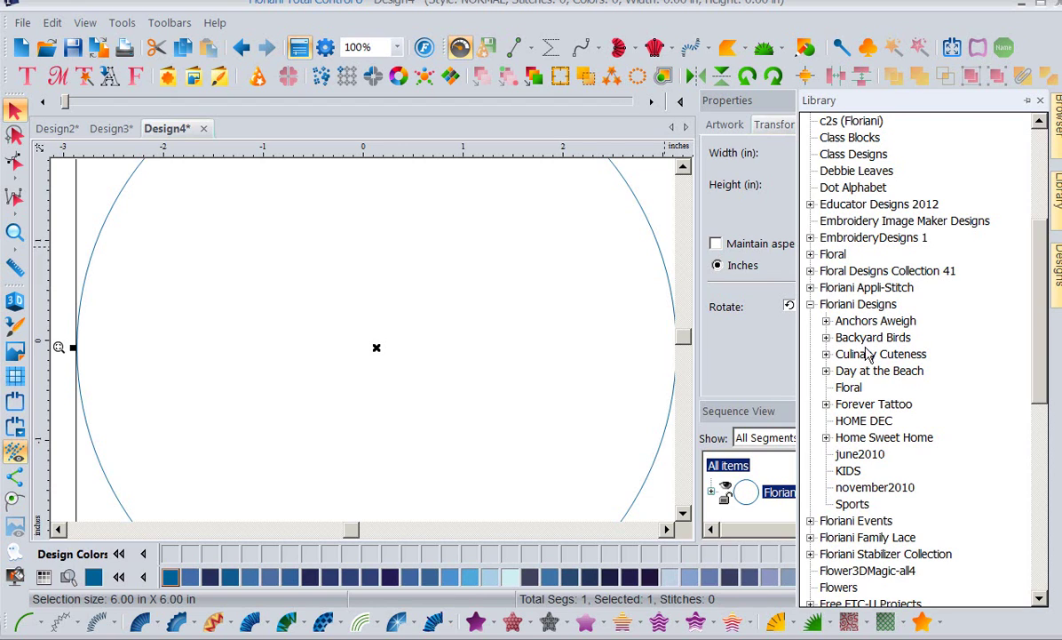
left_click(826, 404)
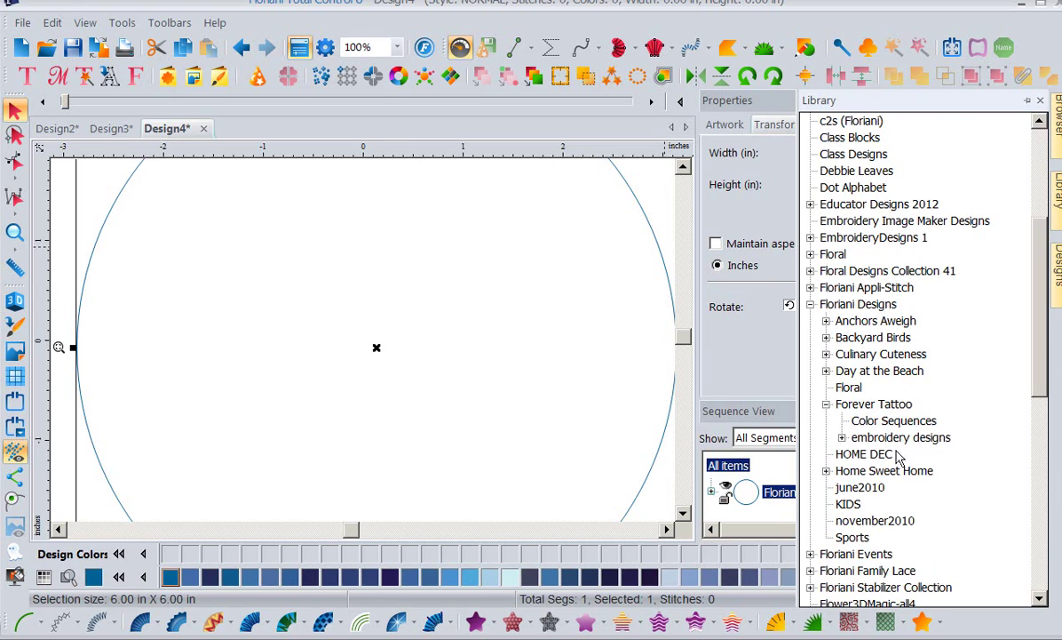
left_click(841, 437)
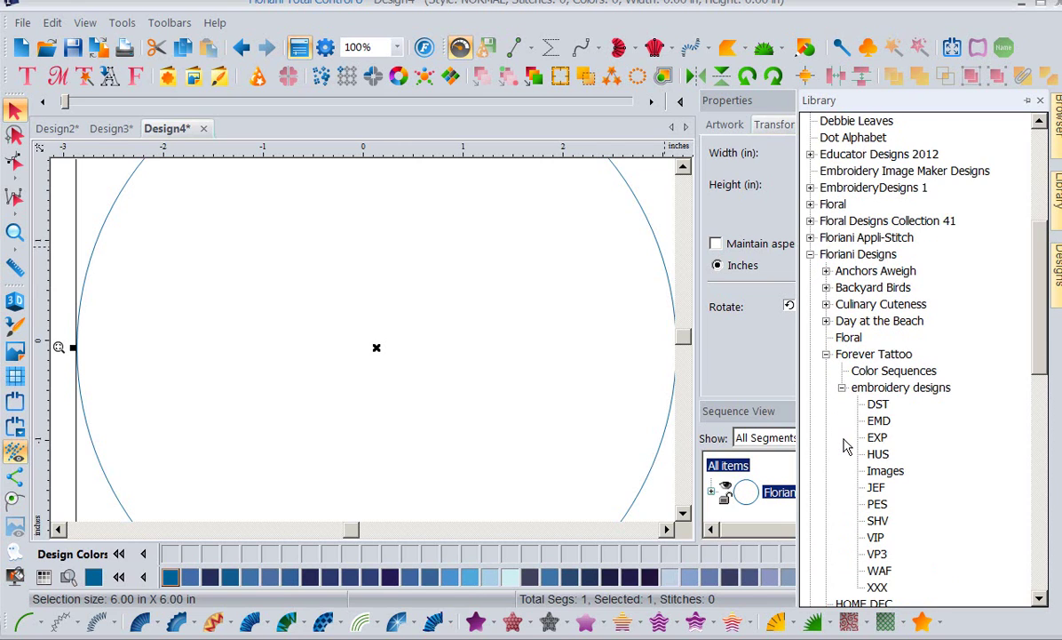
left_click(885, 574)
left_click(1057, 283)
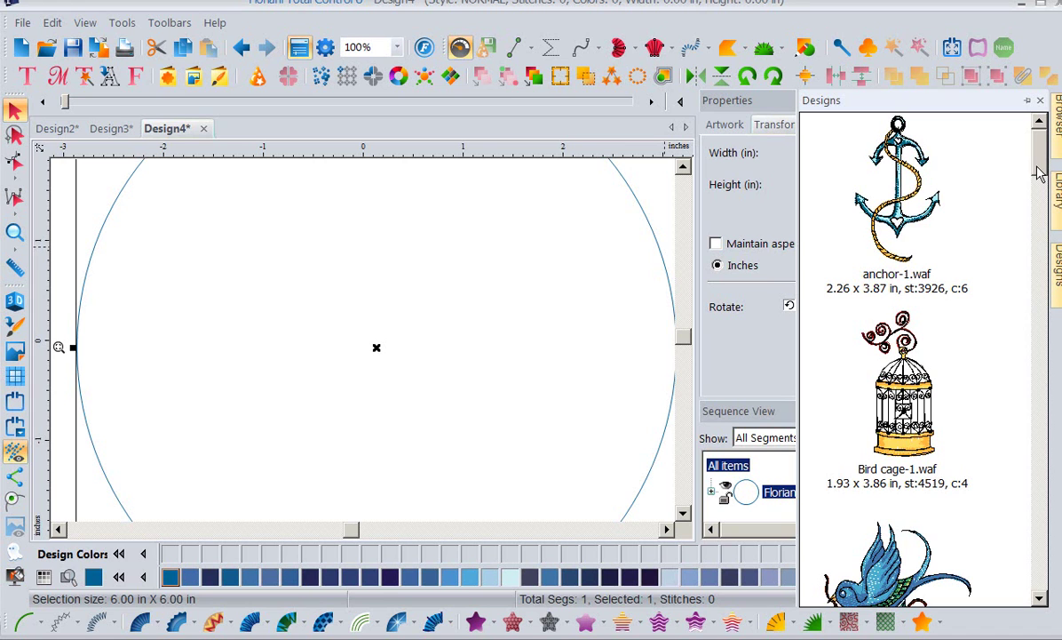
Step: Place the calla lily design inside the circle and align the centers of both objects
left_click_drag(1037, 167, 1047, 462)
left_click_drag(875, 457, 397, 366)
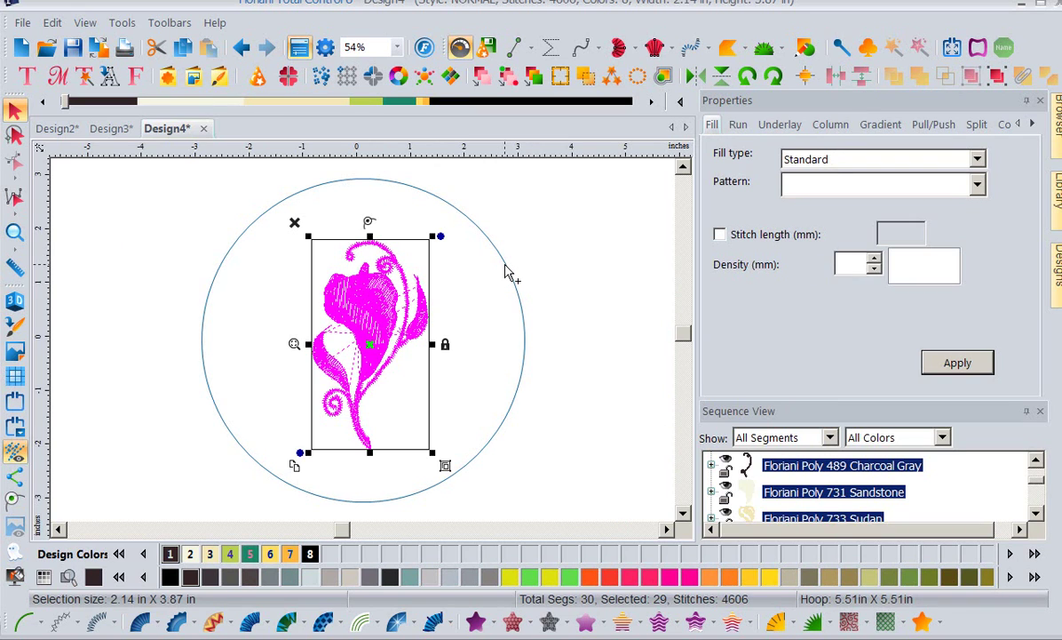
key("ctrl+a")
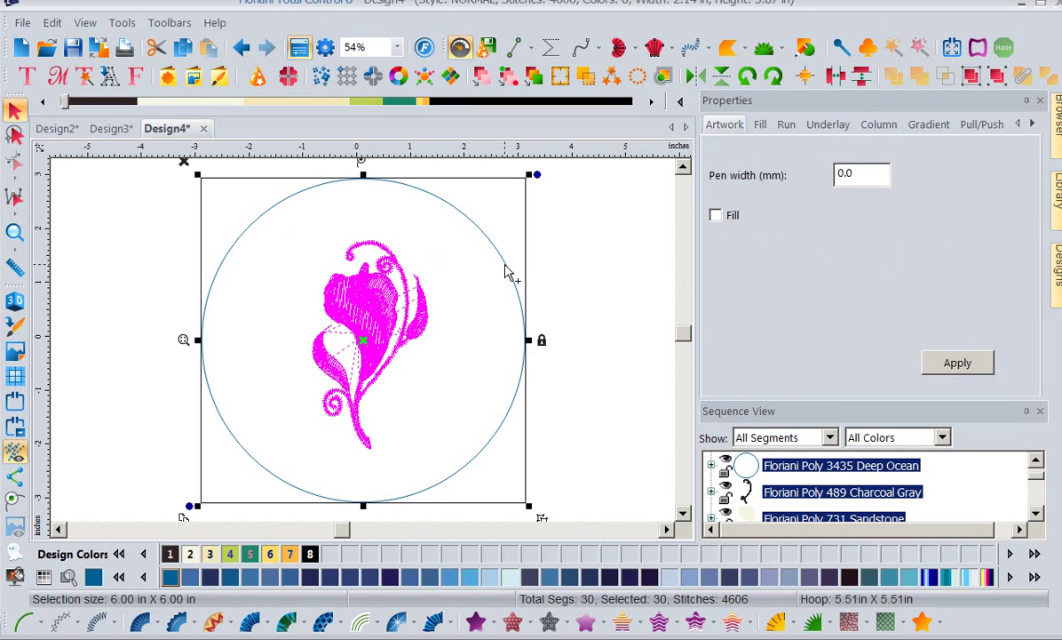
left_click(805, 77)
left_click(809, 81)
left_click(807, 78)
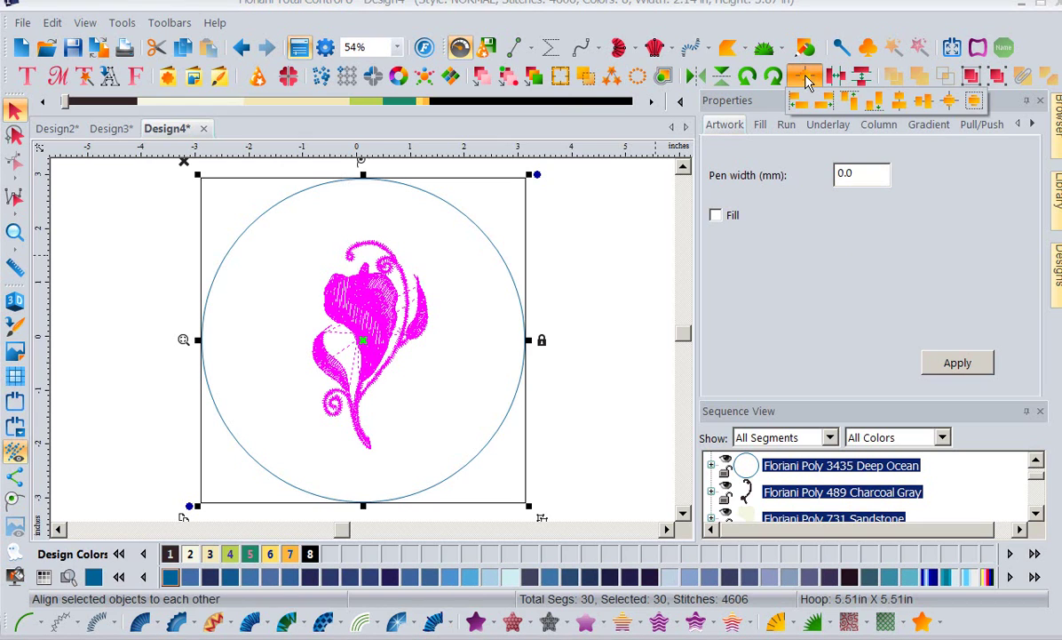
left_click(972, 102)
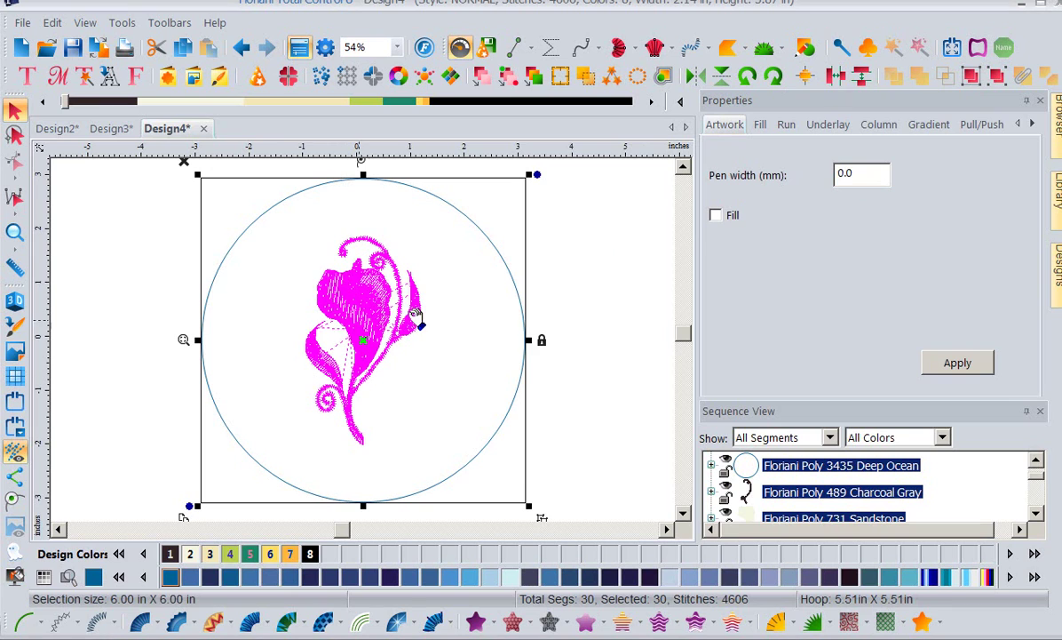
left_click(550, 238)
Step: Create a Cascade outline around the lily with 1 ripple and 0.118 in spacing
left_click(359, 331)
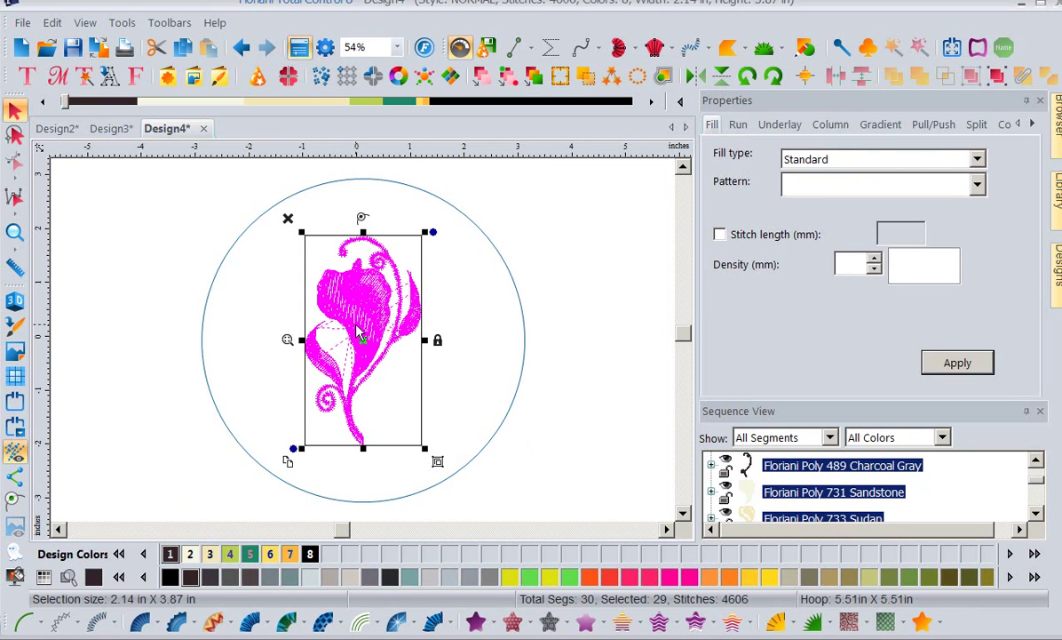
left_click(664, 78)
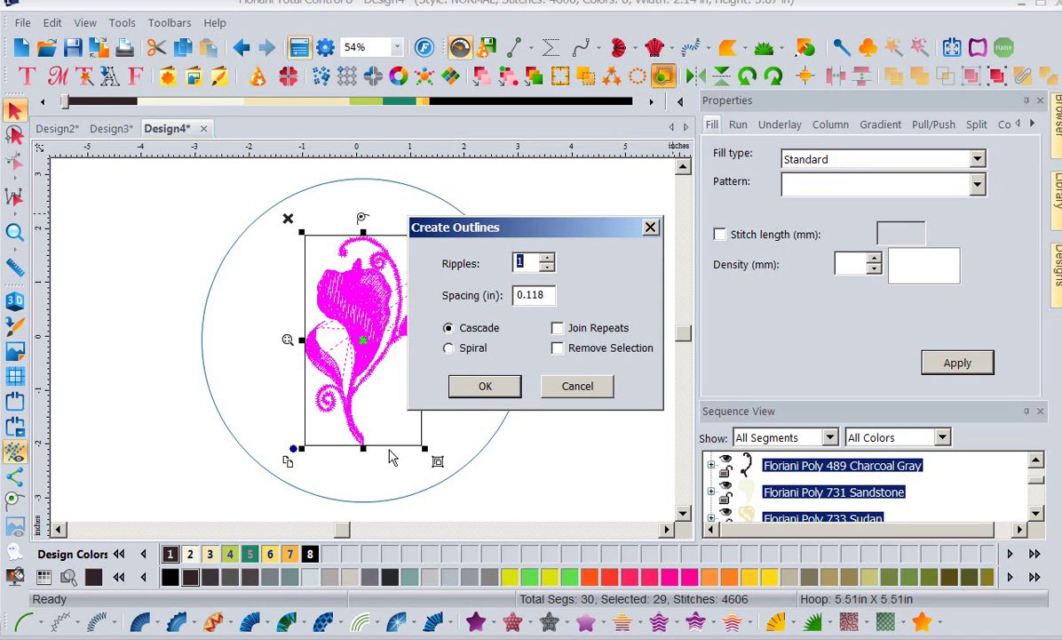
left_click(480, 389)
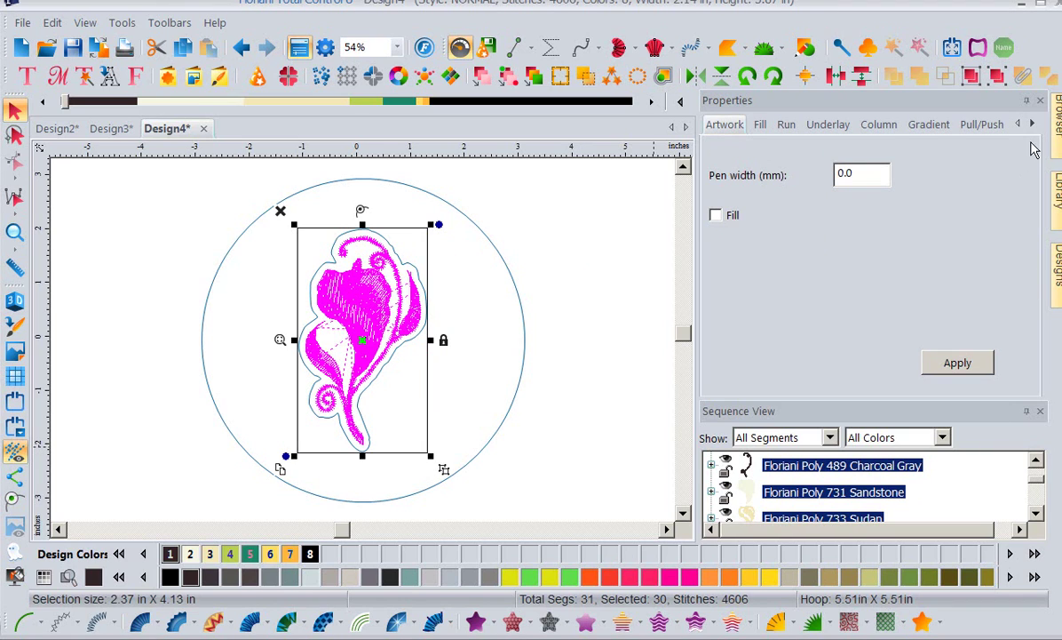
Step: Select the circle and the lily's outline in the sequence and combine them into one artwork object
left_click(1041, 103)
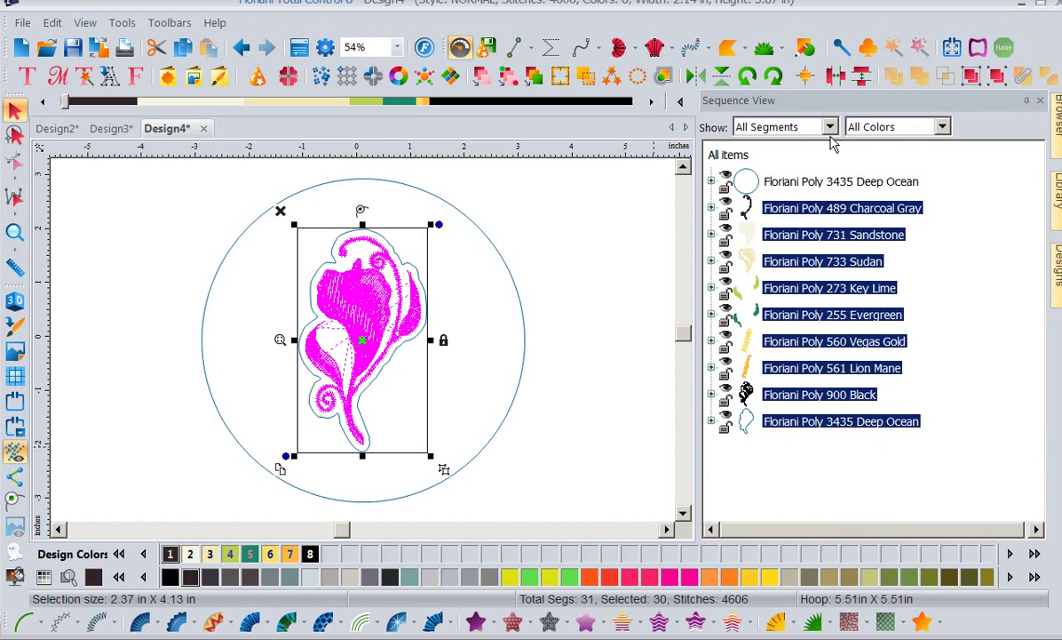
left_click(804, 182)
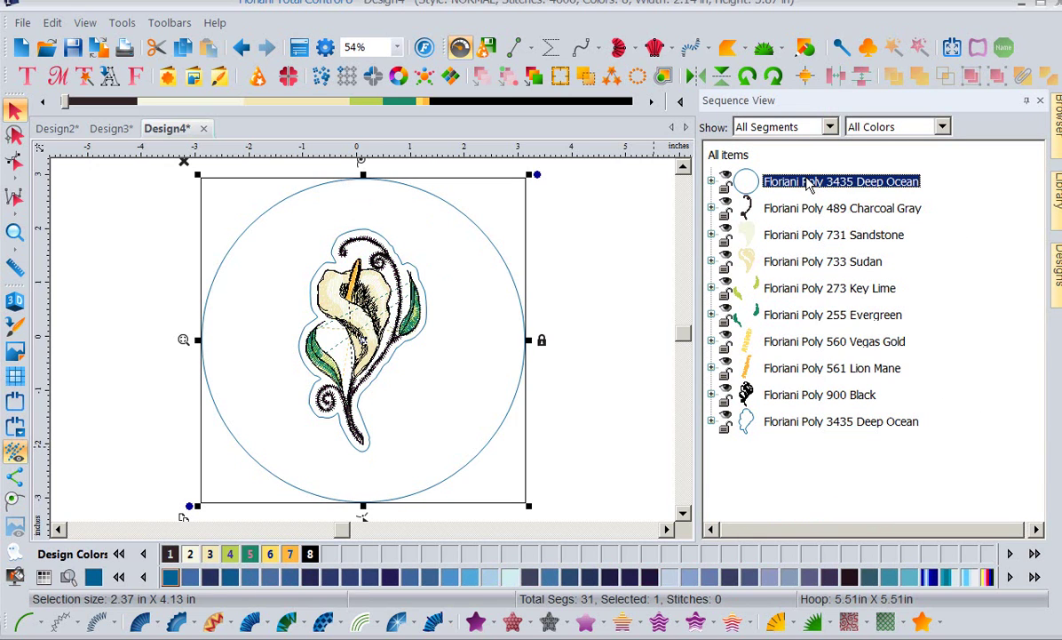
left_click(810, 422, "ctrl")
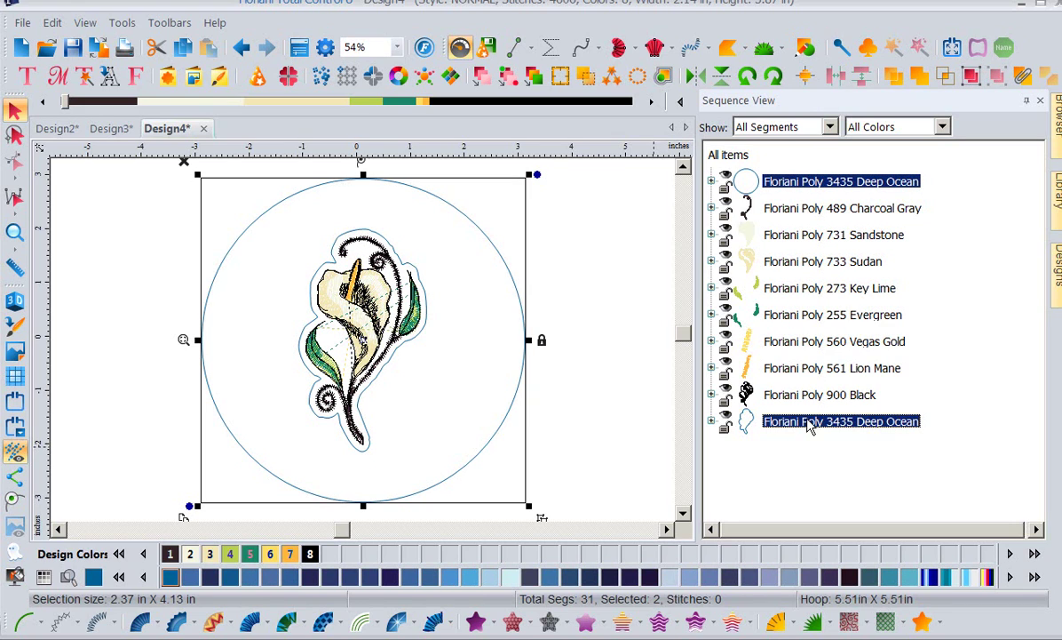
left_click(1025, 77)
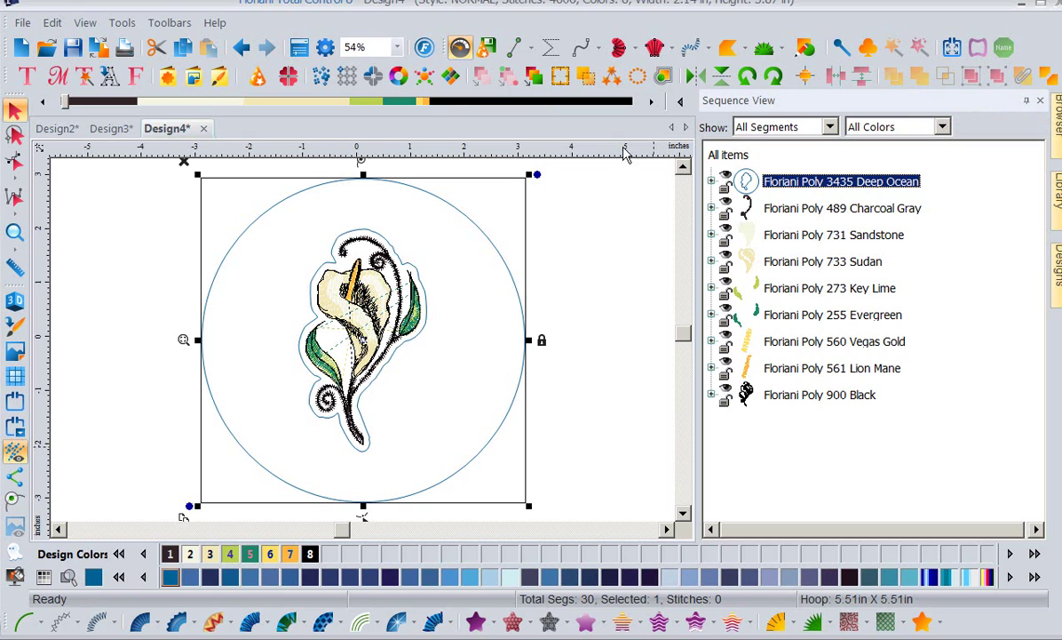
Step: Turn on Fill for the combined circle and outline artwork, then convert it with the Auto Stipple preset "6"
left_click(299, 50)
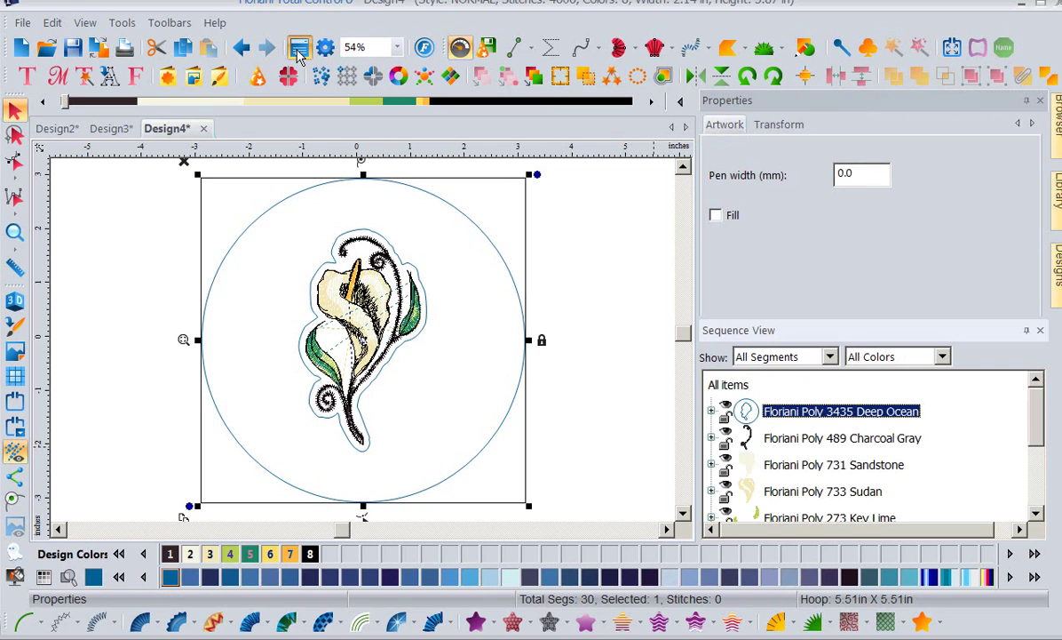
left_click(716, 216)
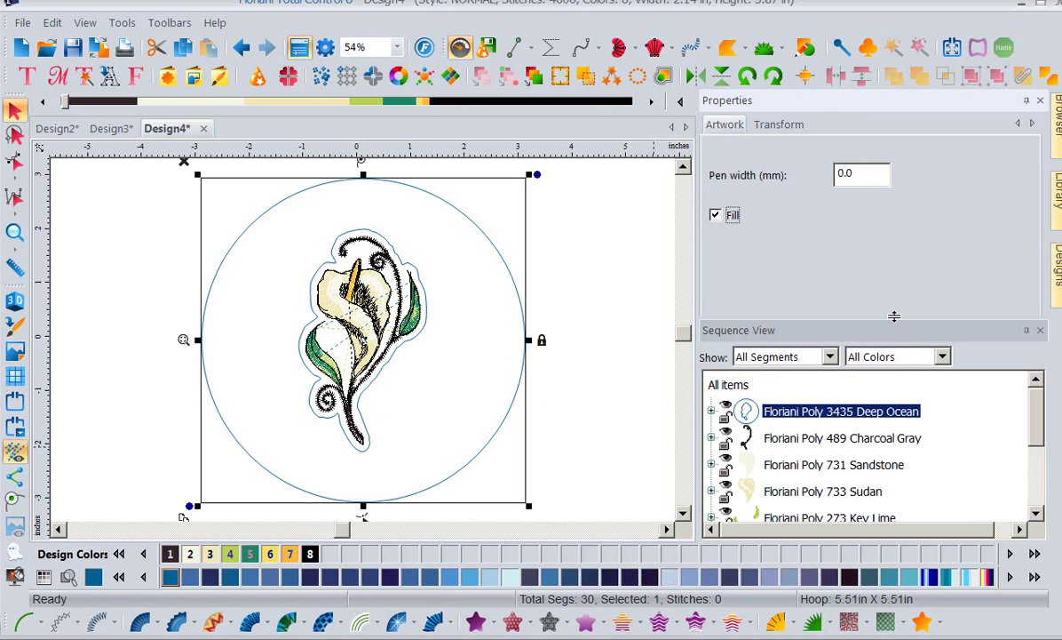
left_click_drag(894, 316, 894, 399)
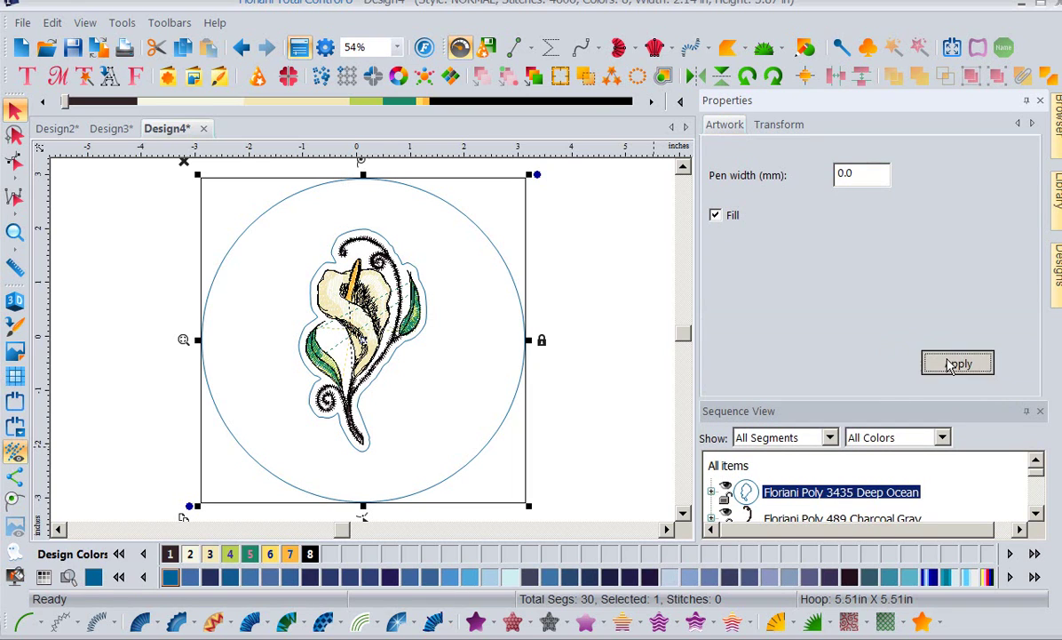
left_click(952, 365)
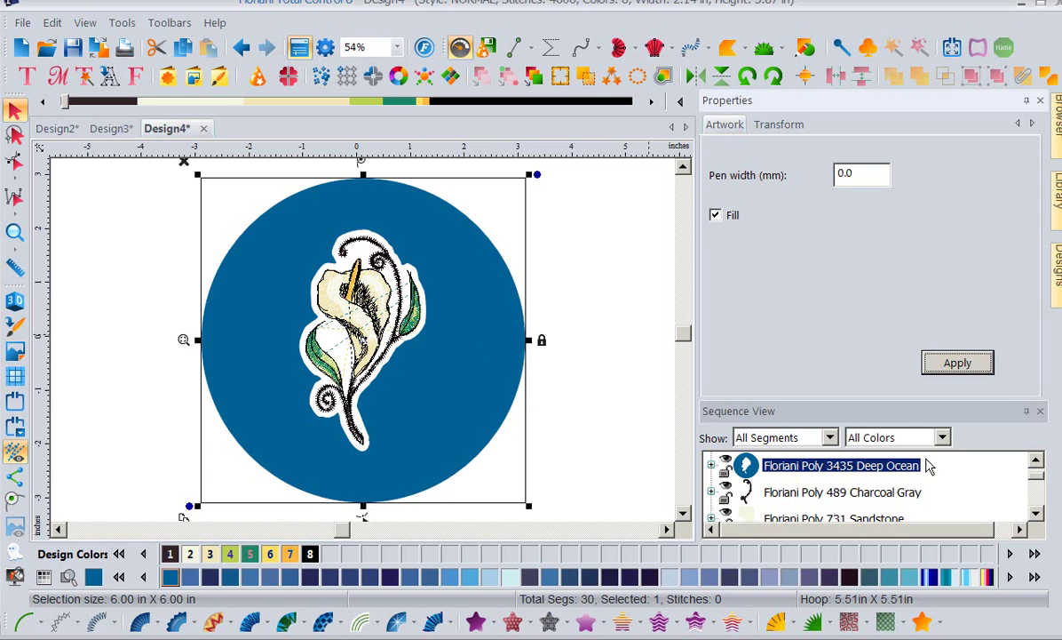
left_click(868, 625)
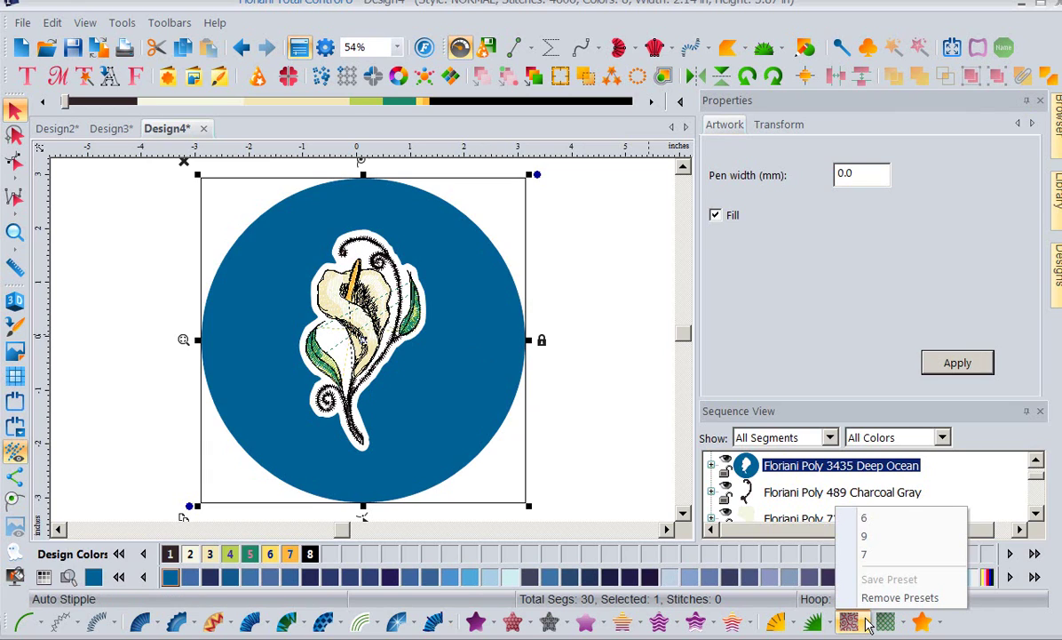
left_click(868, 520)
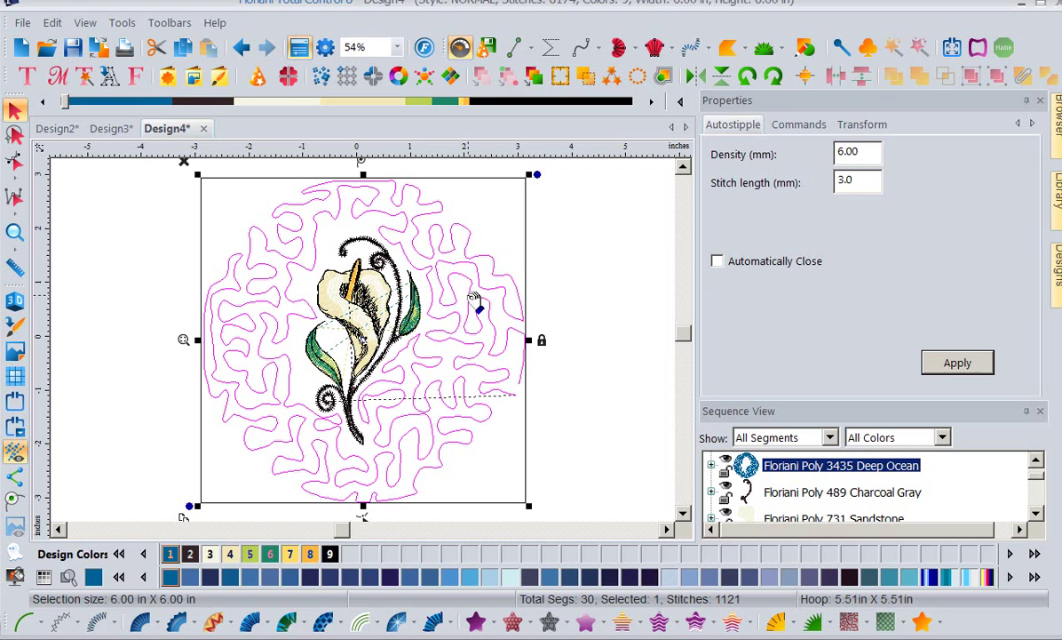
Step: Copy and paste the stippled shape and convert the copy to a Run stitch outline
right_click(473, 297)
left_click(514, 326)
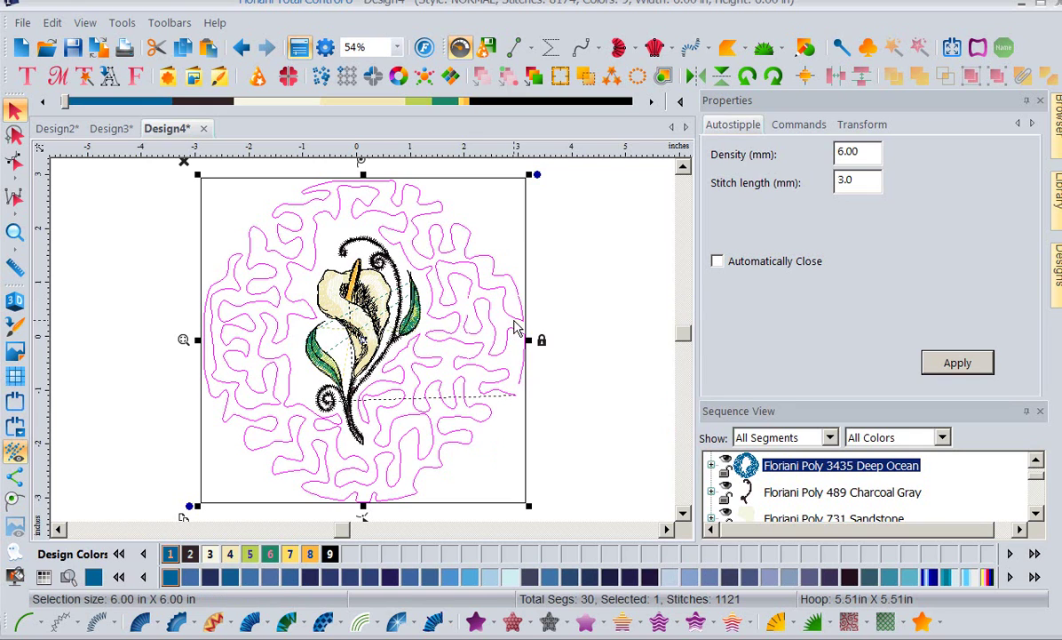
right_click(444, 281)
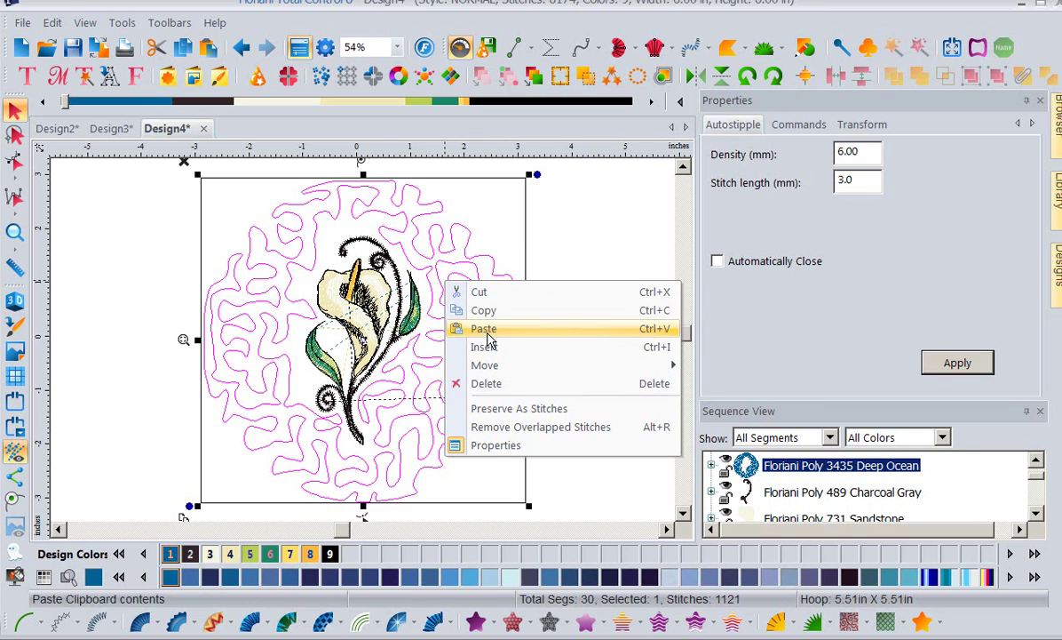
left_click(486, 330)
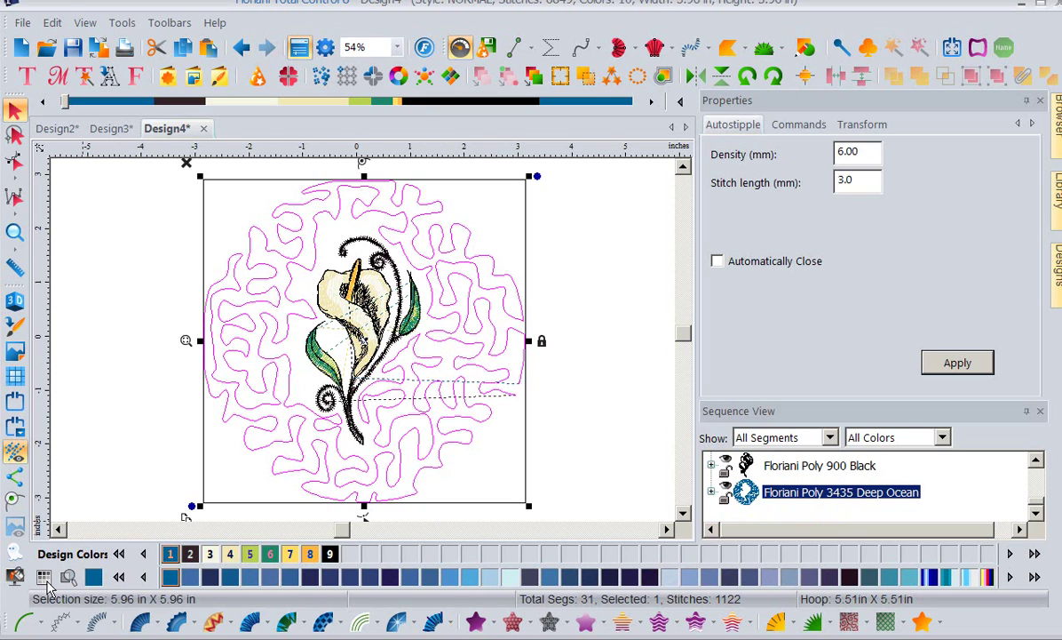
left_click(19, 623)
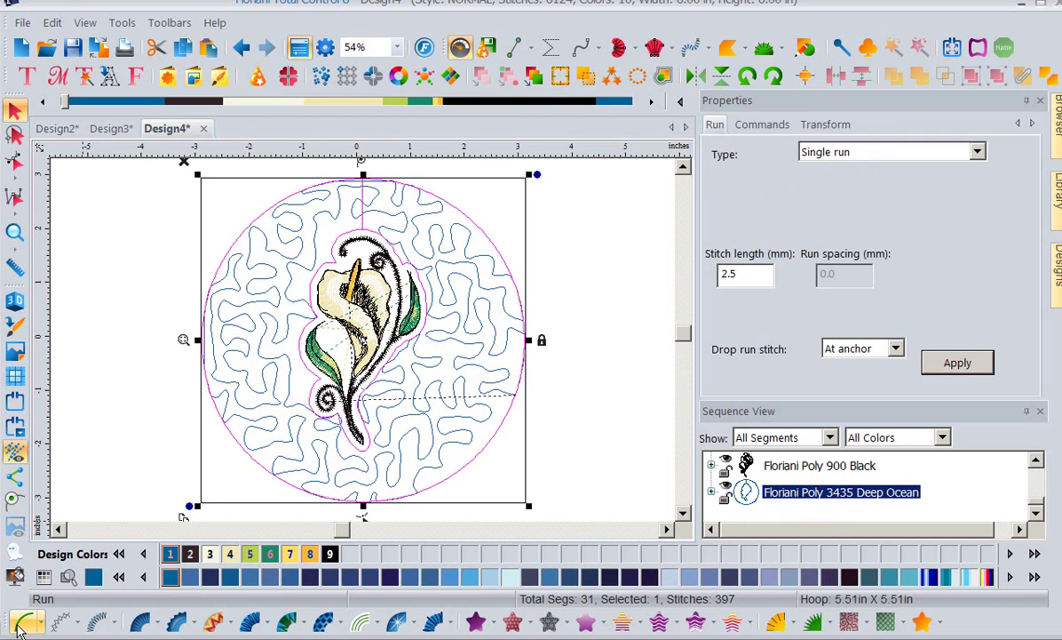
left_click(592, 266)
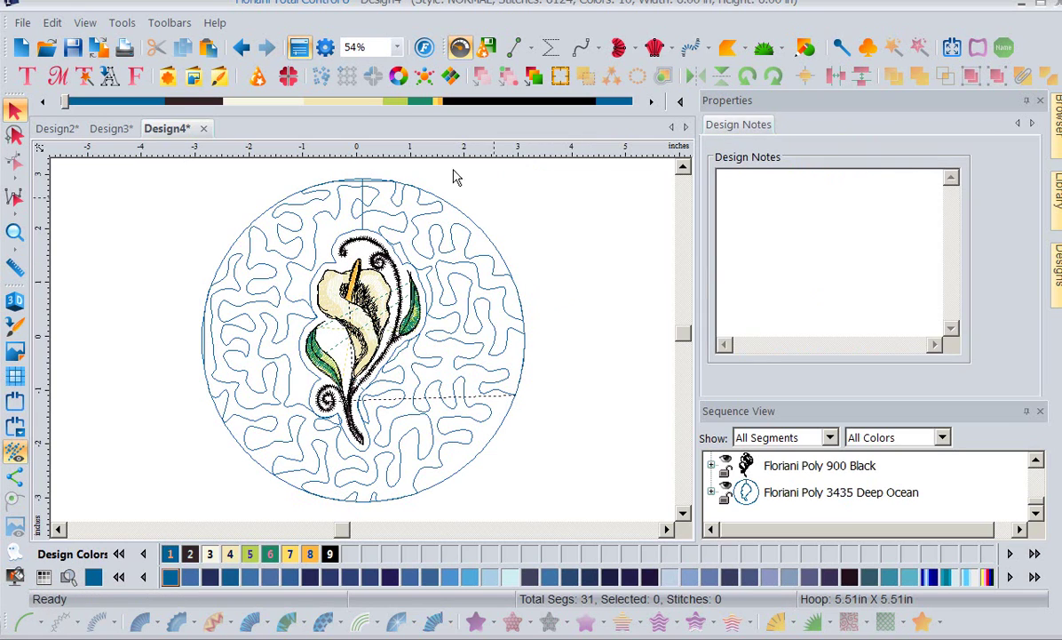